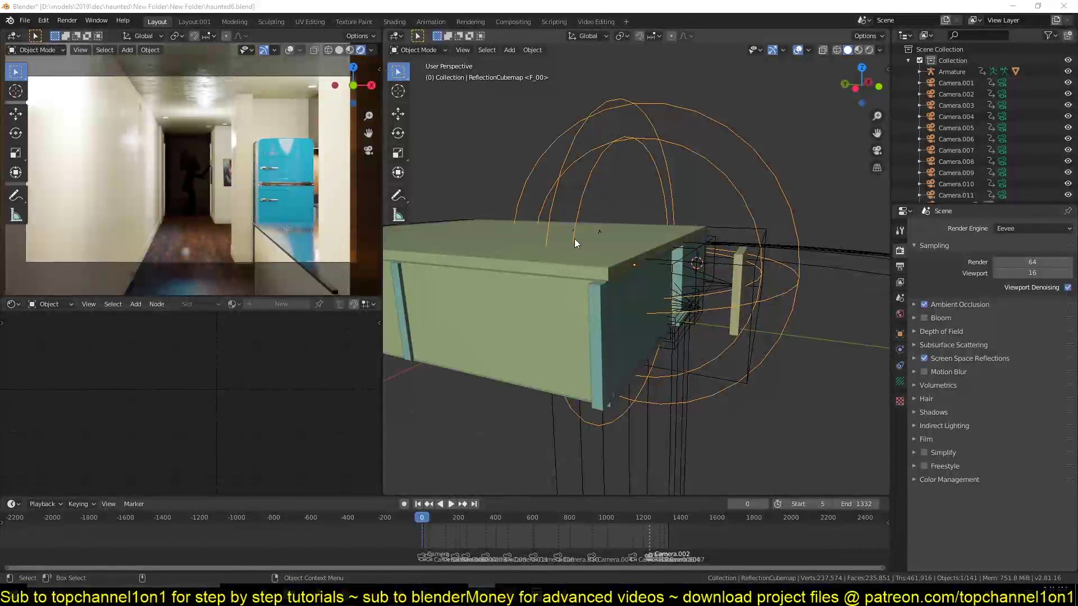
# Switch to VLC and replay the opening kitchen shot of the Christmas carols short movie, pausing playback
pyautogui.click(767, 173)
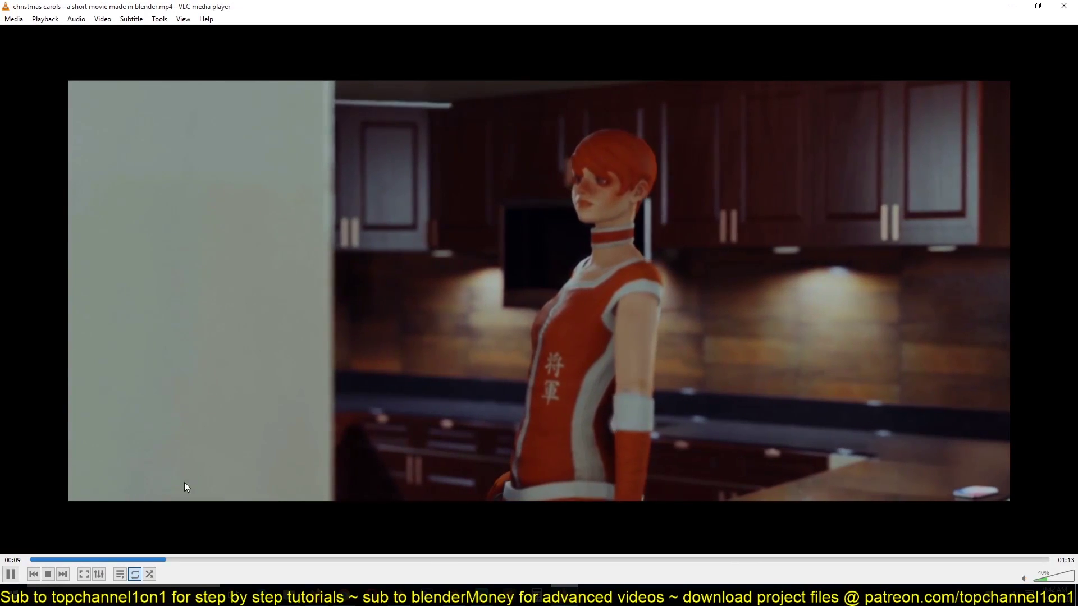
pyautogui.click(54, 560)
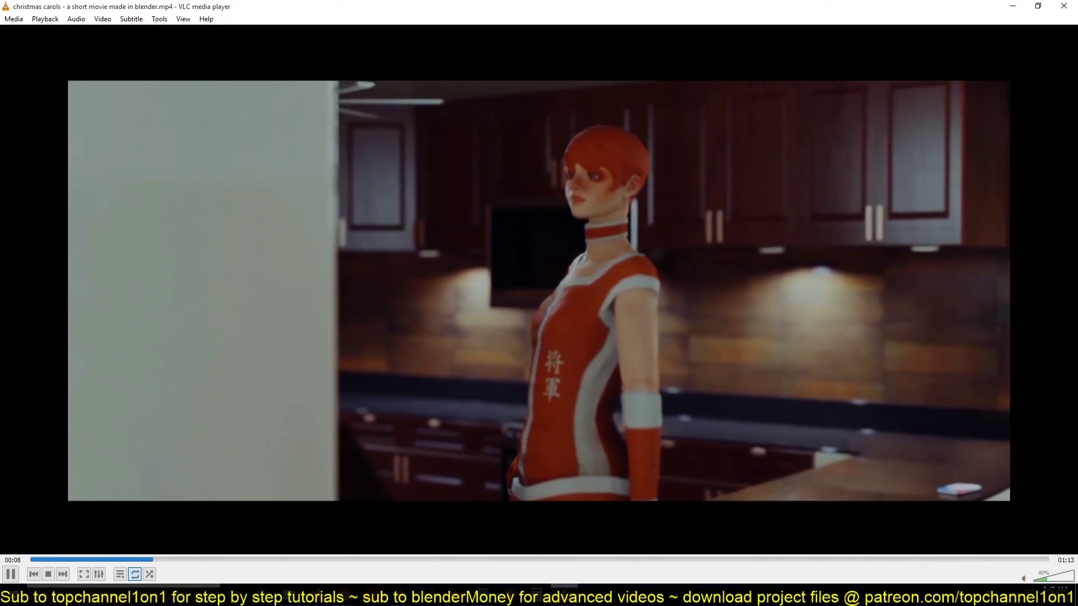
pyautogui.press('space')
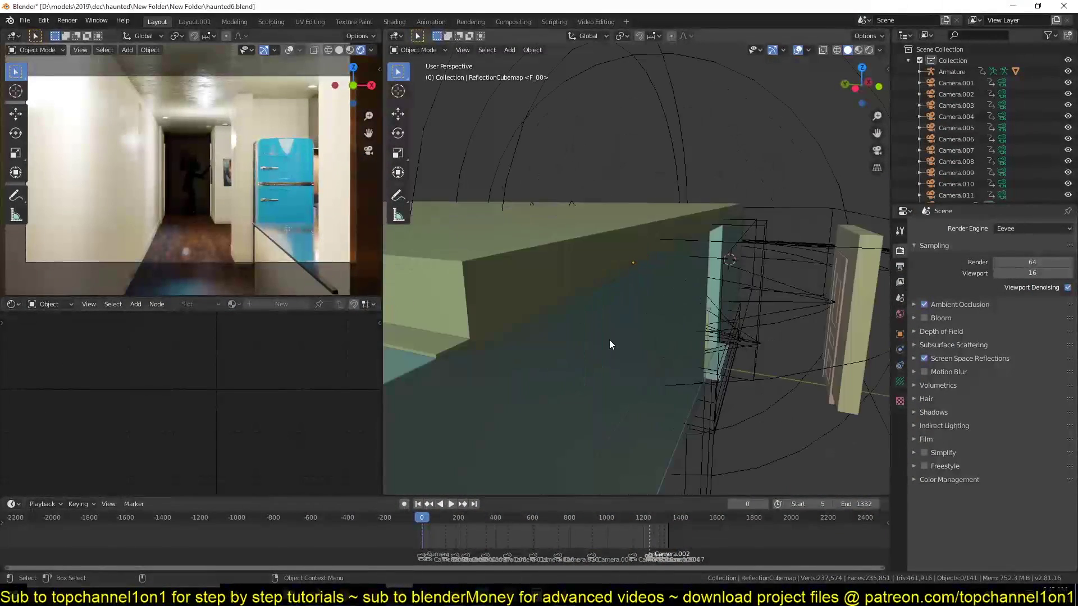
# Examine the house model from its exterior and character rig through to the fridge hallway and kitchen
pyautogui.moveTo(610, 341); pyautogui.dragTo(645, 348, button='middle')
pyautogui.scroll(-12, 645, 348)
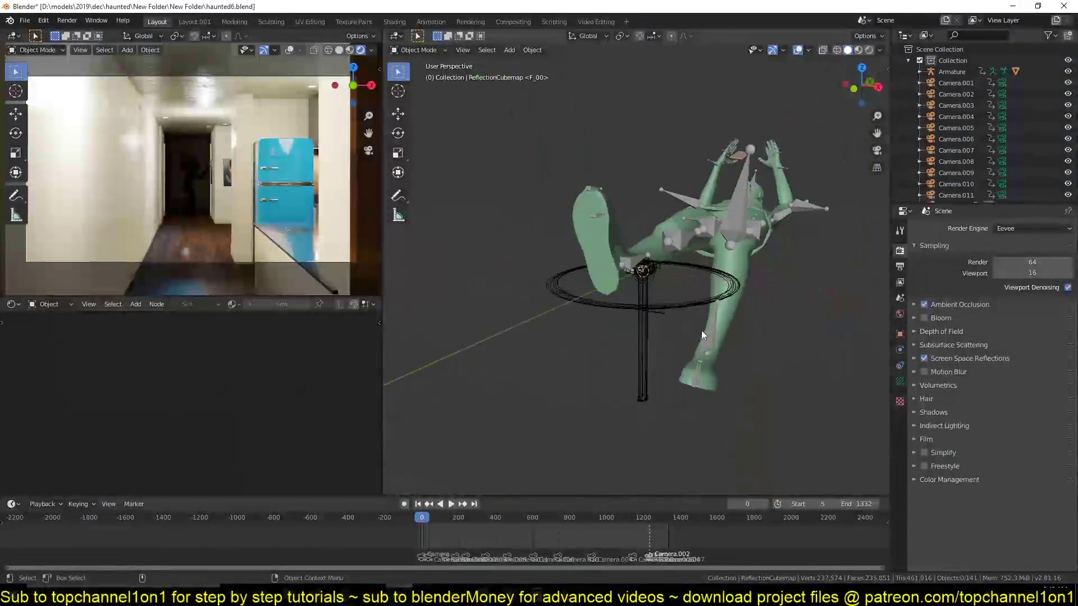
pyautogui.scroll(11, 704, 328)
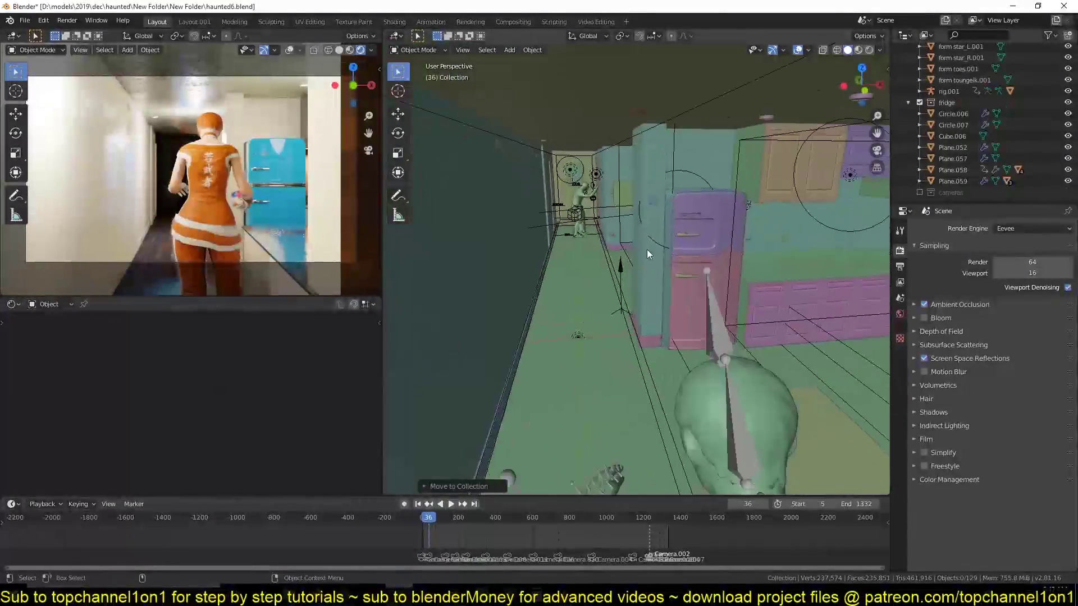
pyautogui.moveTo(647, 249); pyautogui.dragTo(887, 222, button='middle')
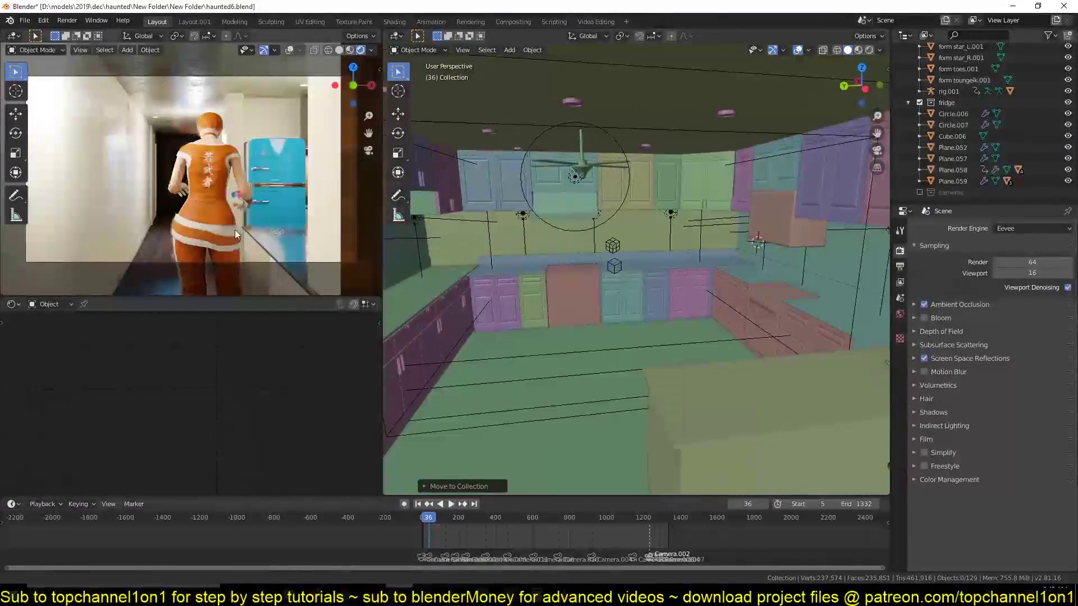
pyautogui.keyDown('shift'); pyautogui.moveTo(235, 230); pyautogui.dragTo(288, 213, button='middle'); pyautogui.keyUp('shift')
pyautogui.keyDown('shift'); pyautogui.moveTo(645, 216); pyautogui.dragTo(866, 178, button='middle'); pyautogui.keyUp('shift')
pyautogui.scroll(2, 861, 177)
pyautogui.scroll(-1, 861, 177)
pyautogui.scroll(-2, 726, 135)
pyautogui.scroll(1, 722, 141)
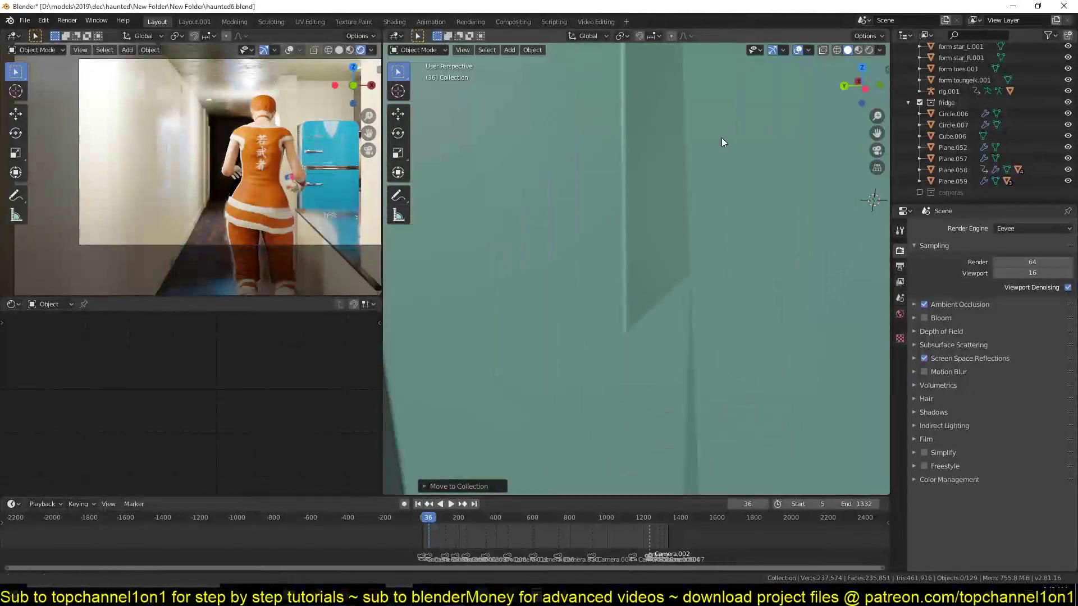
pyautogui.scroll(-1, 722, 141)
pyautogui.keyDown('shift'); pyautogui.moveTo(722, 141); pyautogui.dragTo(541, 117, button='middle'); pyautogui.keyUp('shift')
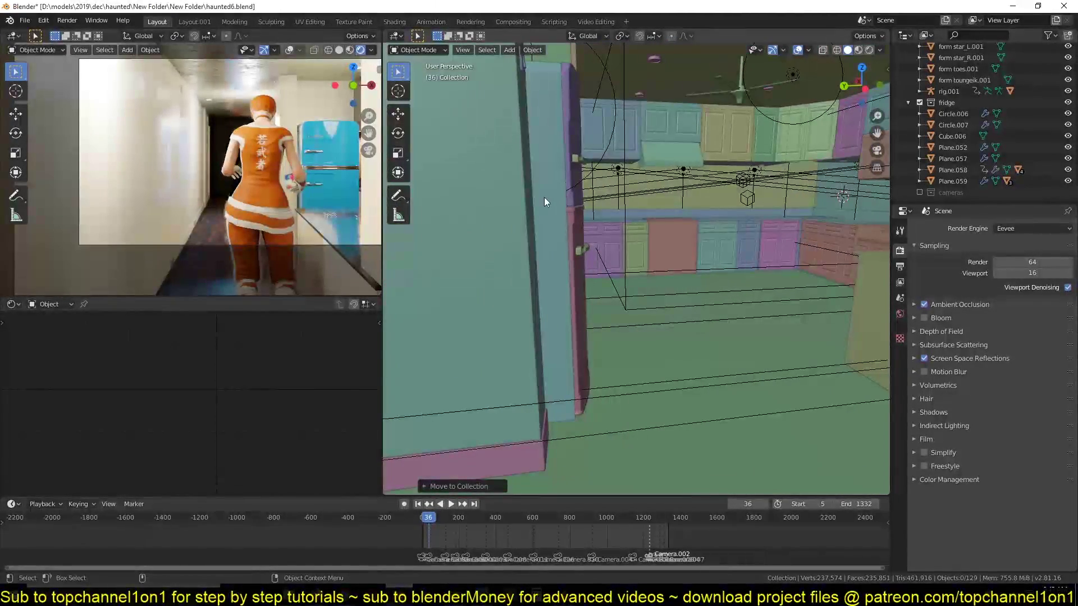
# Examine the staircase, the adjoining room and the hallway walls inside the house model
pyautogui.moveTo(543, 197); pyautogui.dragTo(842, 201, button='middle')
pyautogui.keyDown('shift'); pyautogui.moveTo(597, 236); pyautogui.dragTo(752, 206, button='middle'); pyautogui.keyUp('shift')
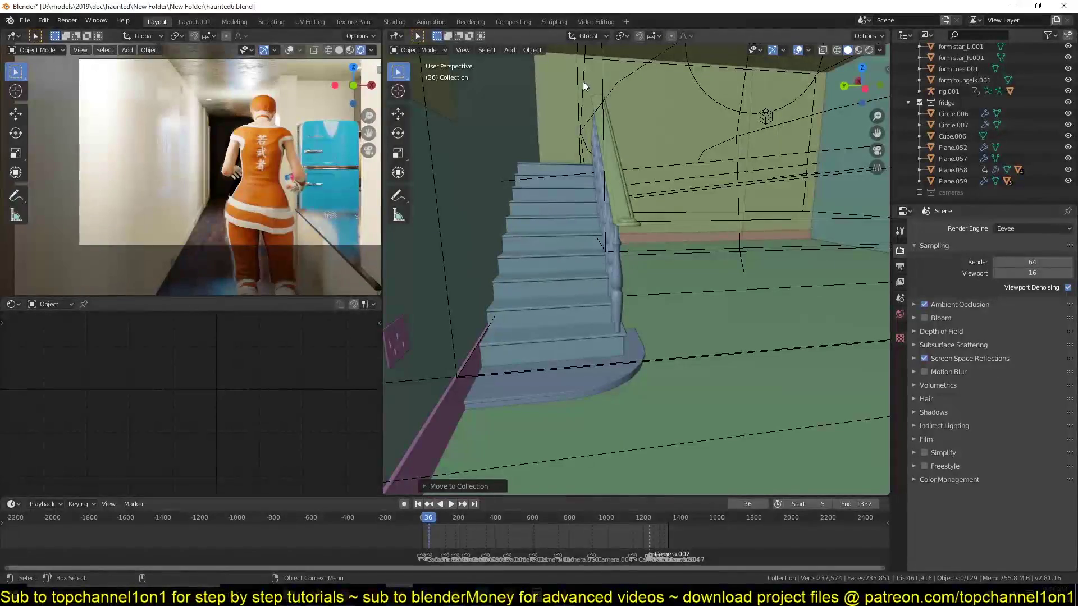
pyautogui.scroll(6, 601, 216)
pyautogui.scroll(-4, 685, 216)
pyautogui.keyDown('shift'); pyautogui.moveTo(656, 220); pyautogui.dragTo(883, 194, button='middle'); pyautogui.keyUp('shift')
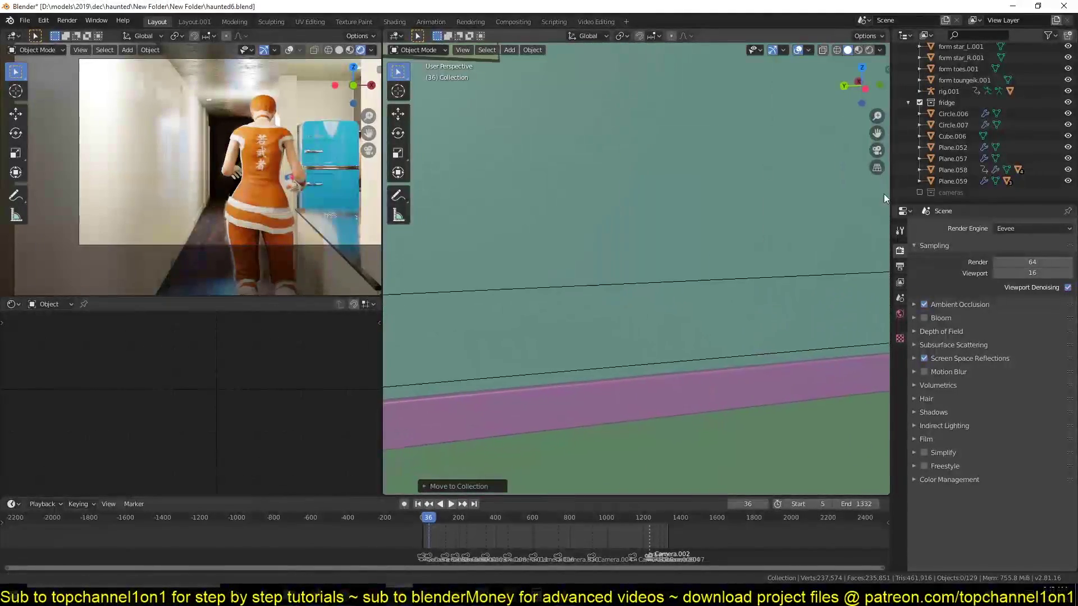
pyautogui.scroll(4, 807, 216)
pyautogui.keyDown('shift'); pyautogui.moveTo(806, 216); pyautogui.dragTo(769, 268, button='middle'); pyautogui.keyUp('shift')
pyautogui.scroll(4, 533, 267)
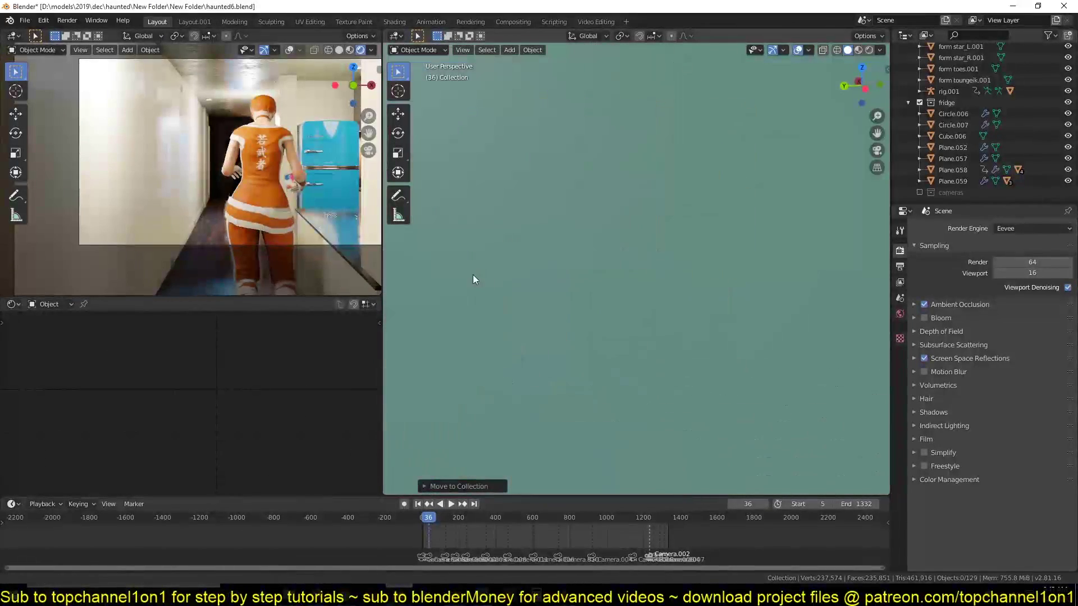
pyautogui.keyDown('shift'); pyautogui.moveTo(484, 277); pyautogui.dragTo(787, 302, button='middle'); pyautogui.keyUp('shift')
pyautogui.scroll(-4, 806, 307)
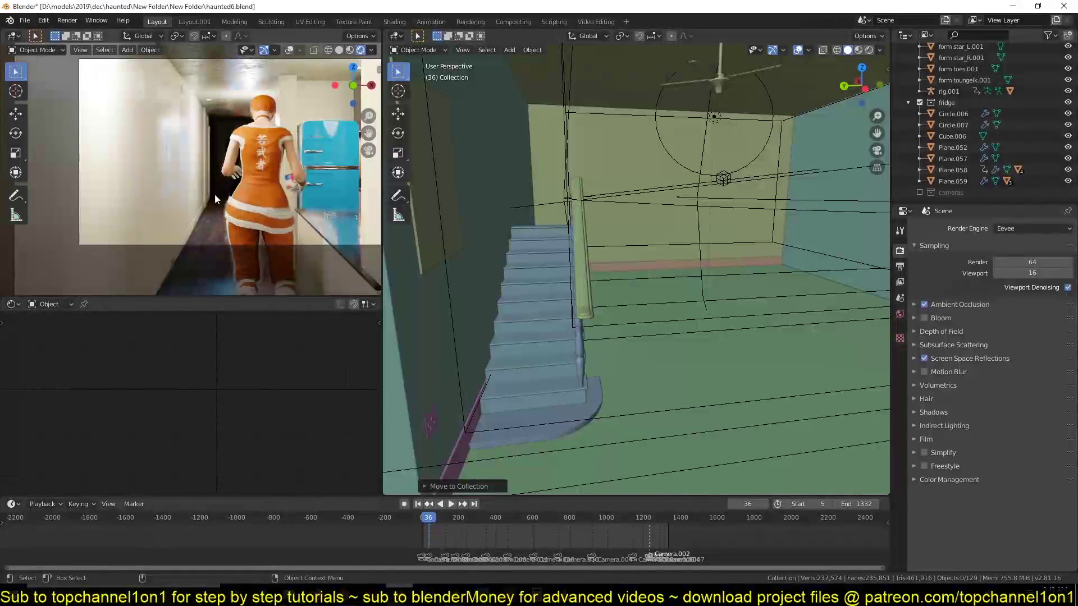
# Delete the house's outer side wall and the walls object behind it to expose the interior
pyautogui.scroll(6, 641, 260)
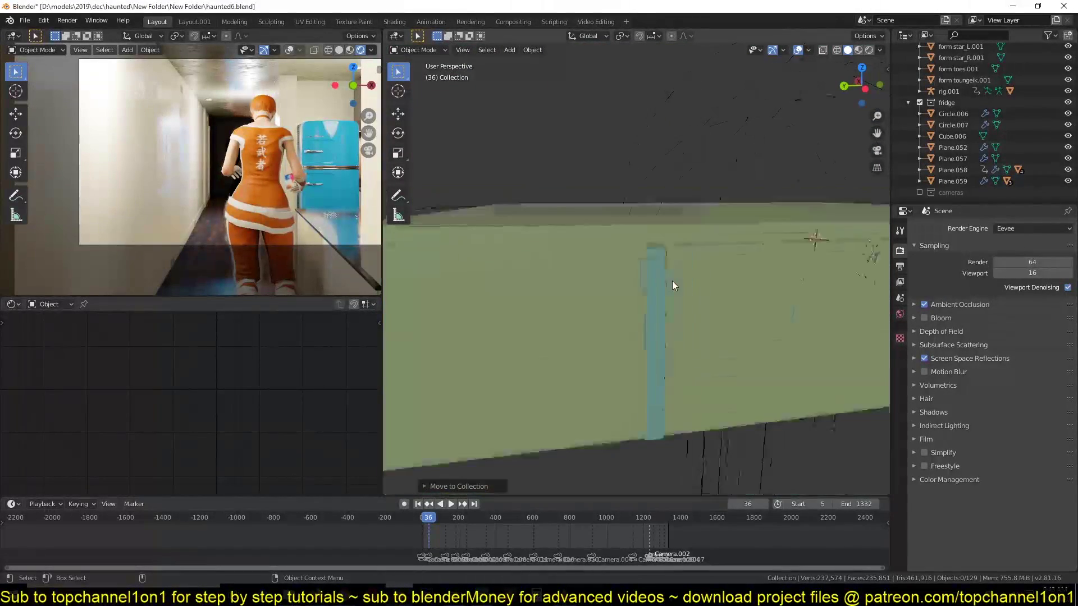
pyautogui.scroll(-5, 673, 283)
pyautogui.click(690, 316)
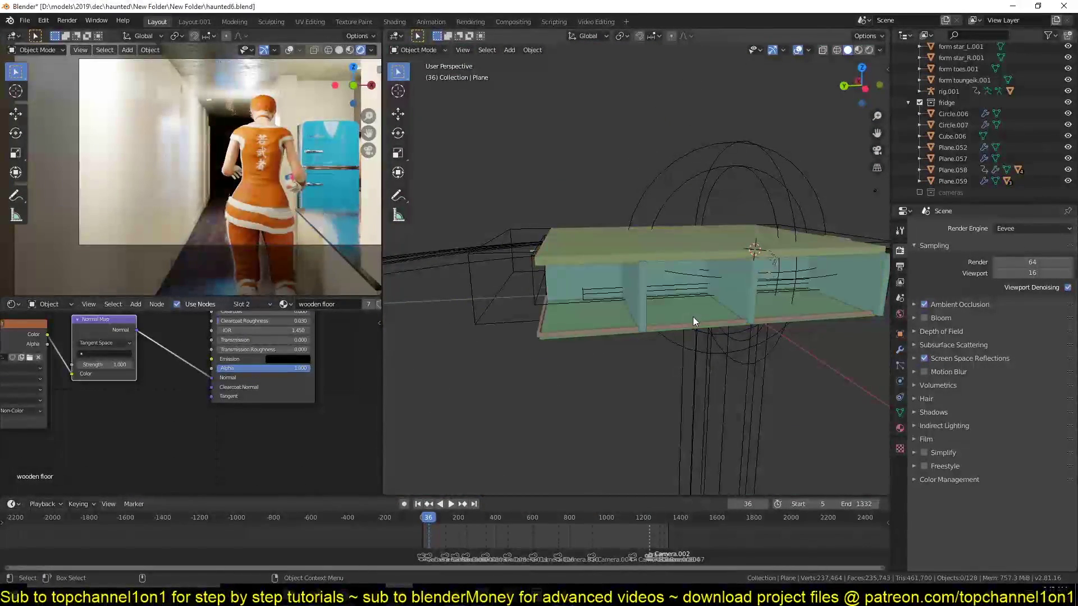
pyautogui.scroll(3, 693, 317)
pyautogui.click(710, 260)
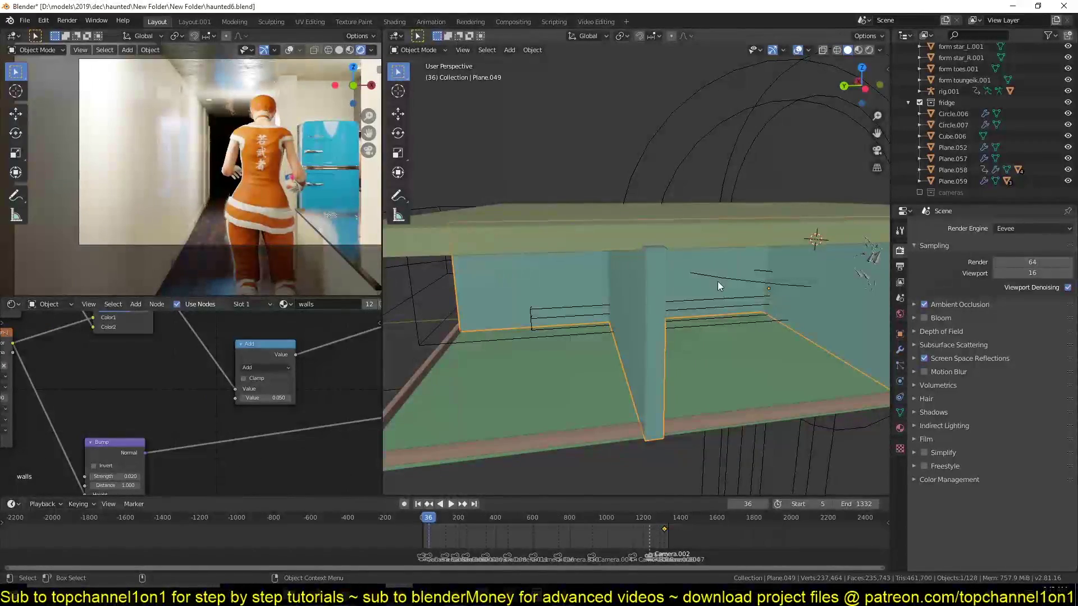
pyautogui.press('Delete')
pyautogui.scroll(-3, 715, 294)
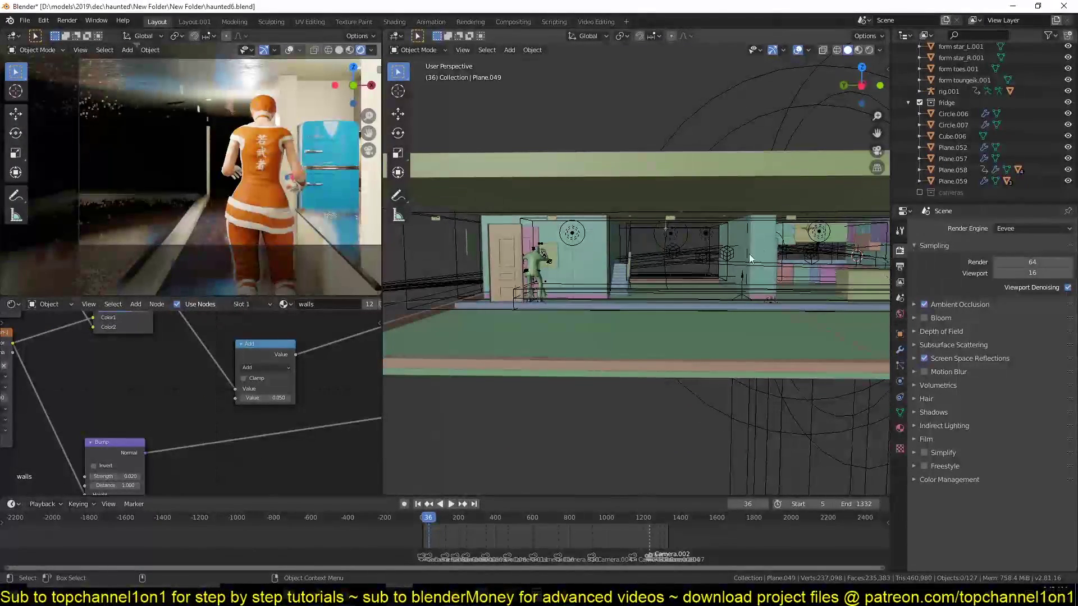
# Activate the Annotate tool facing the exposed hallway and set its stroke placement to Surface
pyautogui.keyDown('shift'); pyautogui.moveTo(758, 251); pyautogui.dragTo(658, 279, button='middle'); pyautogui.keyUp('shift')
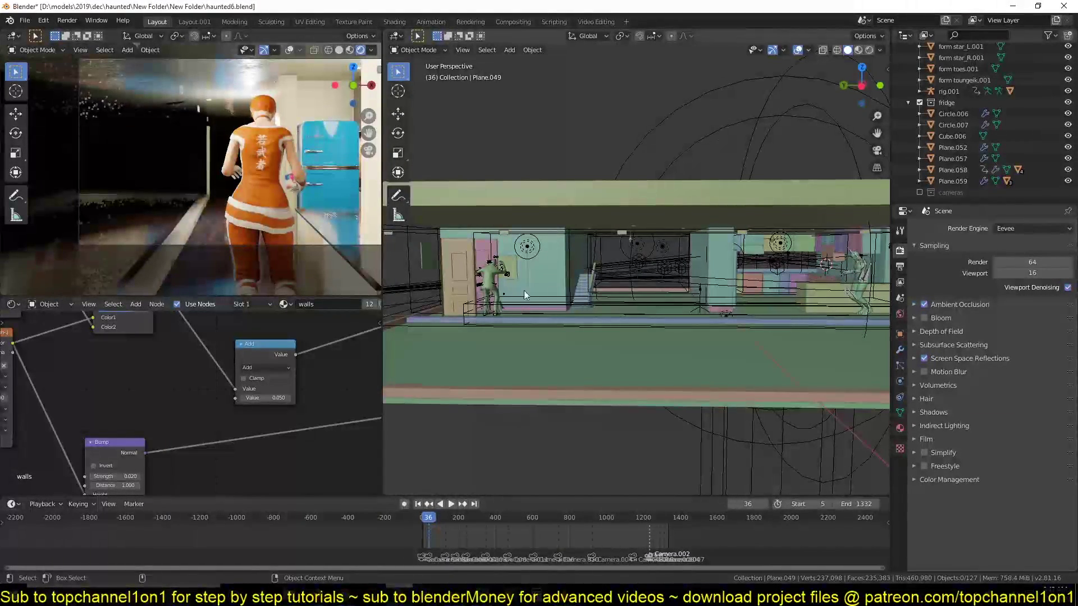
pyautogui.moveTo(532, 258); pyautogui.dragTo(594, 336, button='middle')
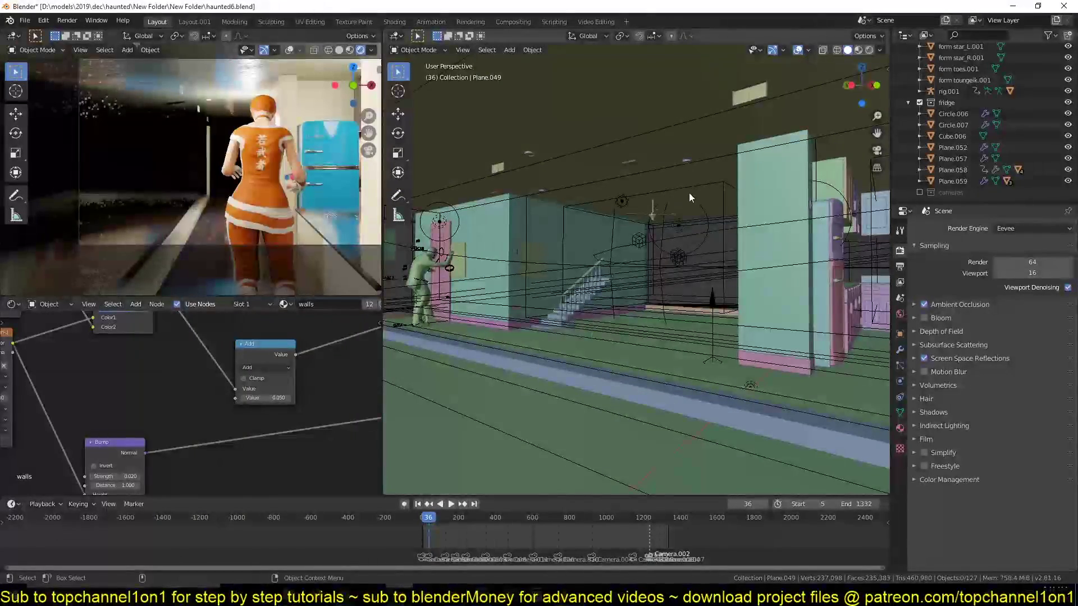
pyautogui.moveTo(690, 196); pyautogui.dragTo(621, 213, button='middle')
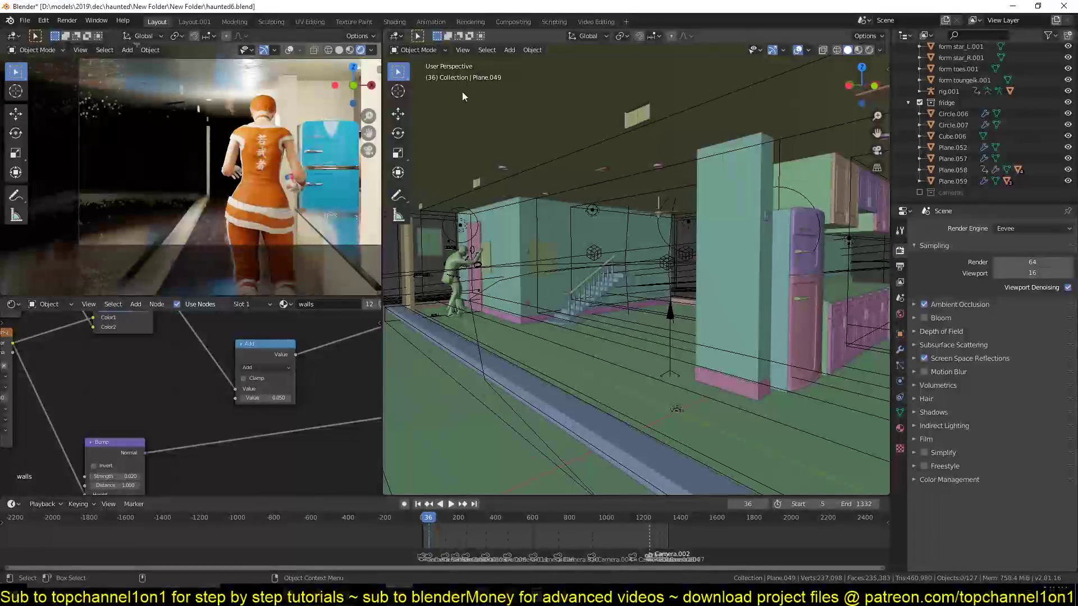
pyautogui.click(401, 196)
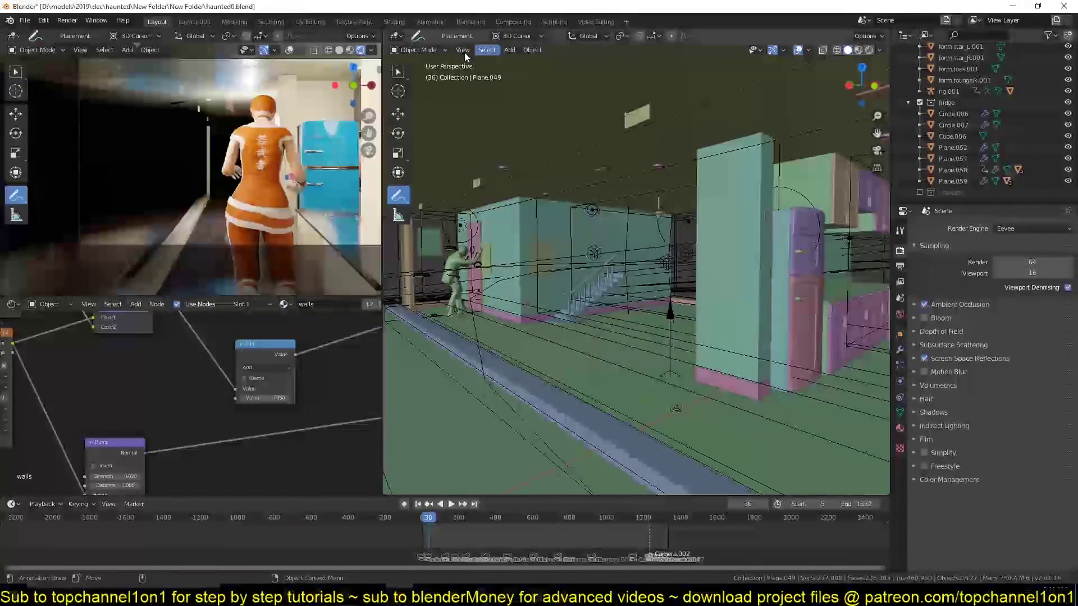
pyautogui.click(530, 36)
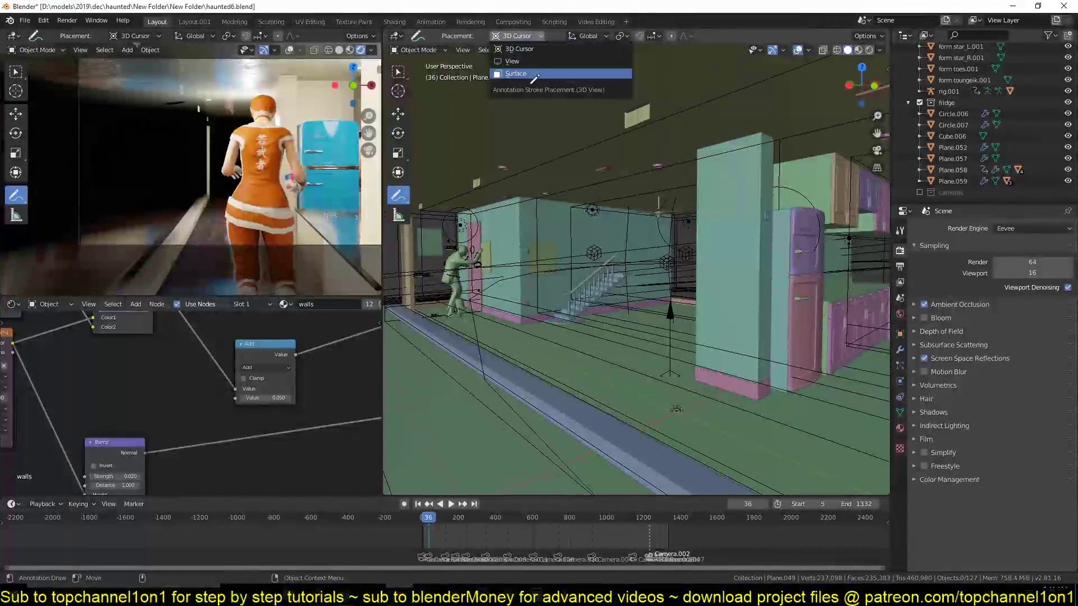
pyautogui.click(515, 73)
# Sketch freehand annotation strokes over the hallway floor and the openings beside the corridor wall and the pillar
pyautogui.moveTo(557, 354); pyautogui.dragTo(570, 366, button='middle')
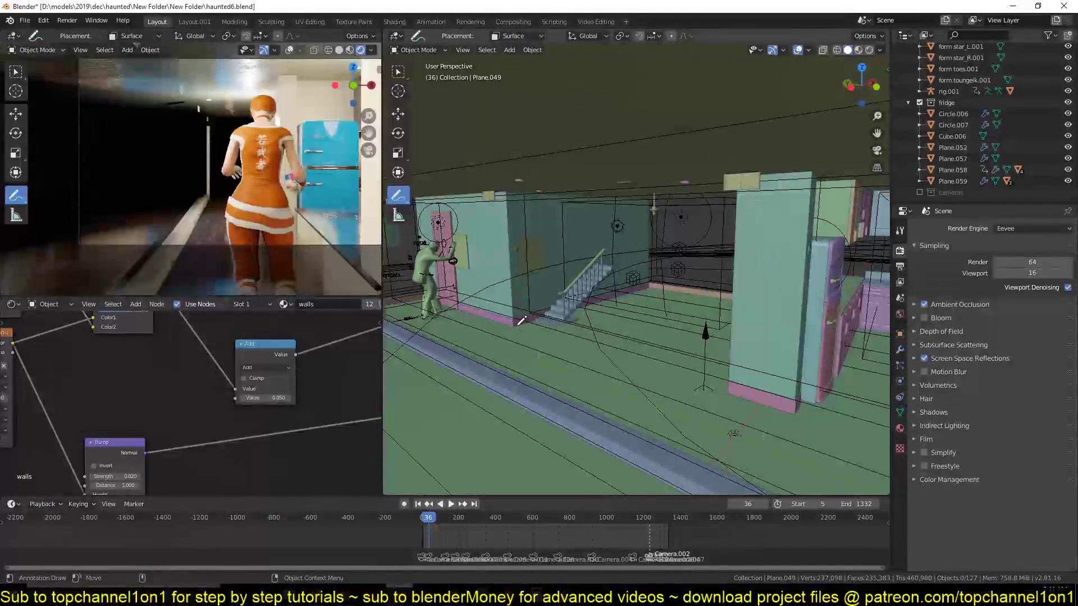
pyautogui.moveTo(477, 348); pyautogui.dragTo(477, 348)
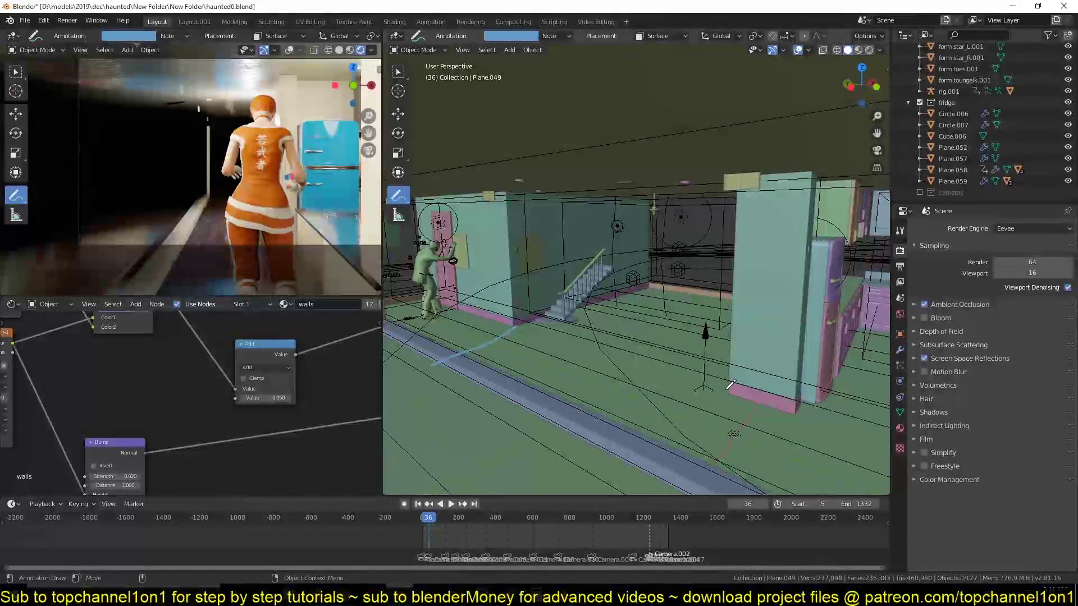
pyautogui.moveTo(540, 338); pyautogui.dragTo(524, 341, button='middle')
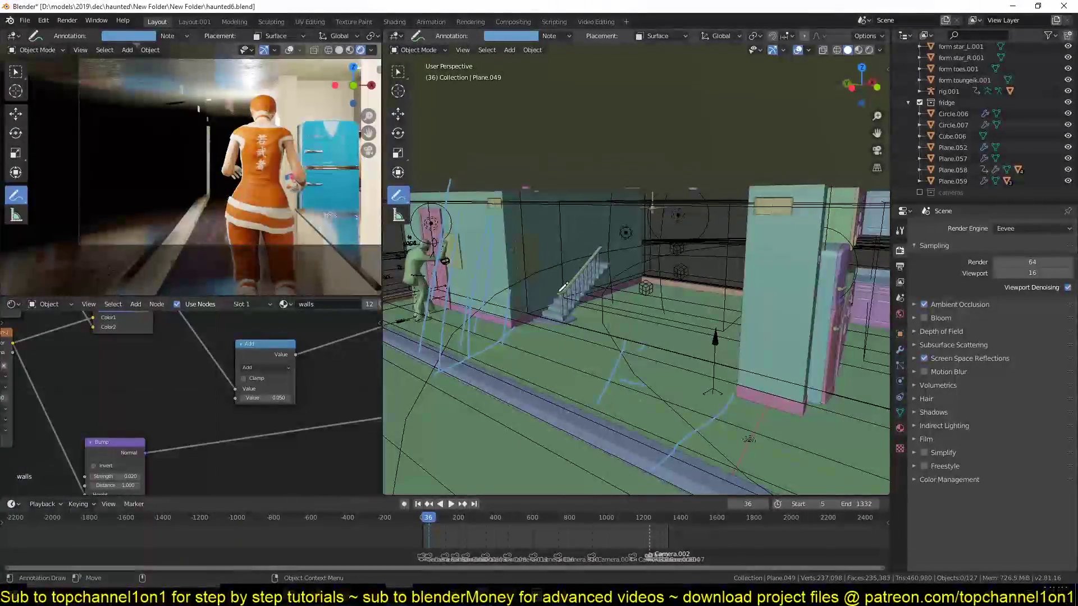
pyautogui.scroll(5, 565, 286)
pyautogui.scroll(-6, 556, 272)
pyautogui.moveTo(547, 260); pyautogui.dragTo(597, 299, button='middle')
pyautogui.moveTo(484, 271); pyautogui.dragTo(658, 238, button='middle')
pyautogui.scroll(-3, 658, 238)
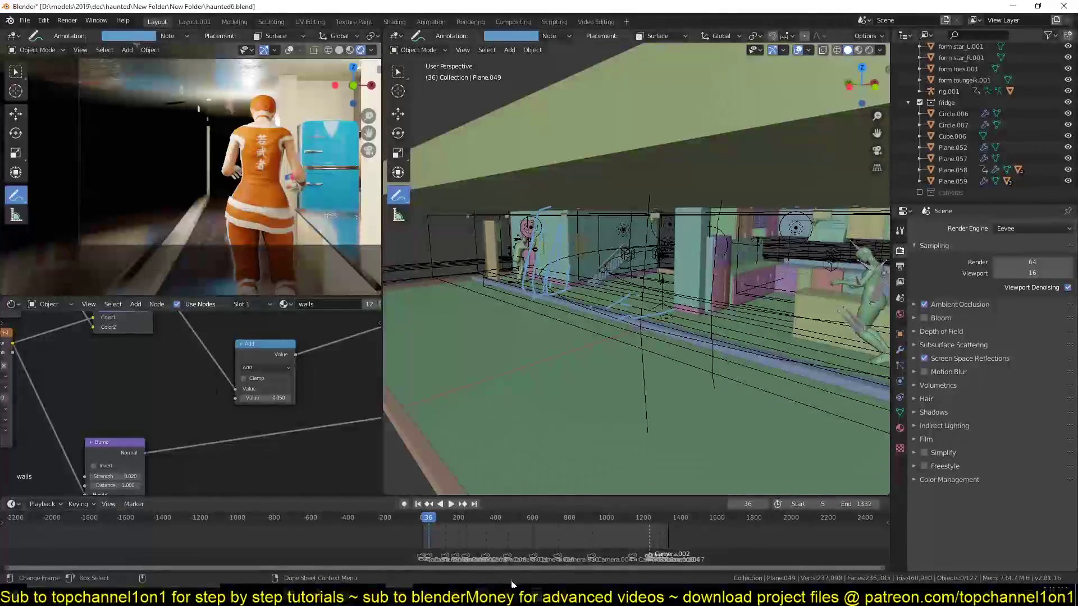
# Switch to the other Blender window with the haunted6 file and inspect the closed house from outside
pyautogui.moveTo(452, 589)
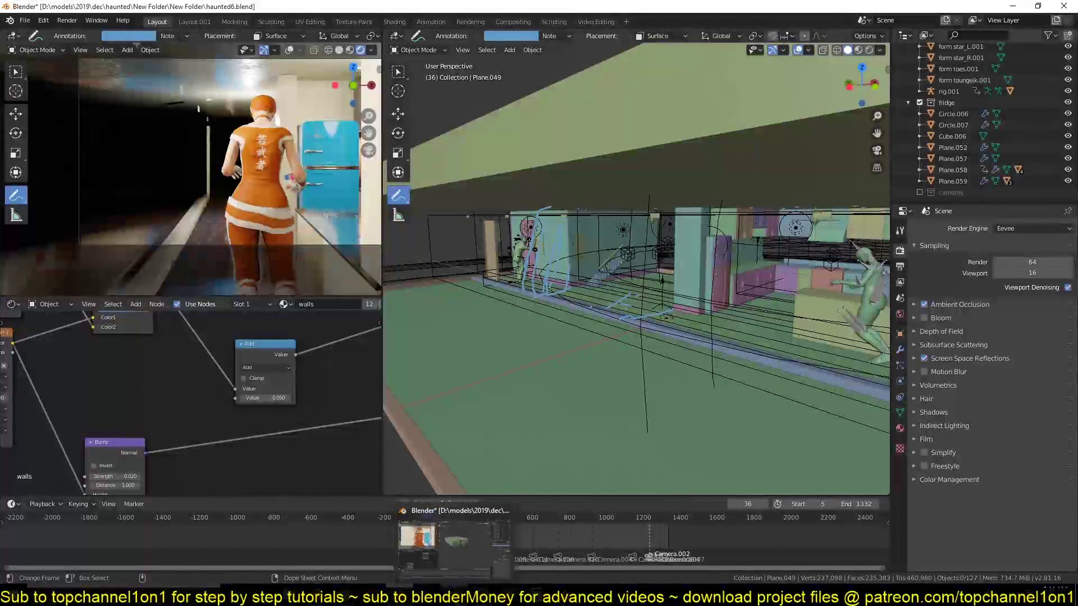
pyautogui.click(480, 560)
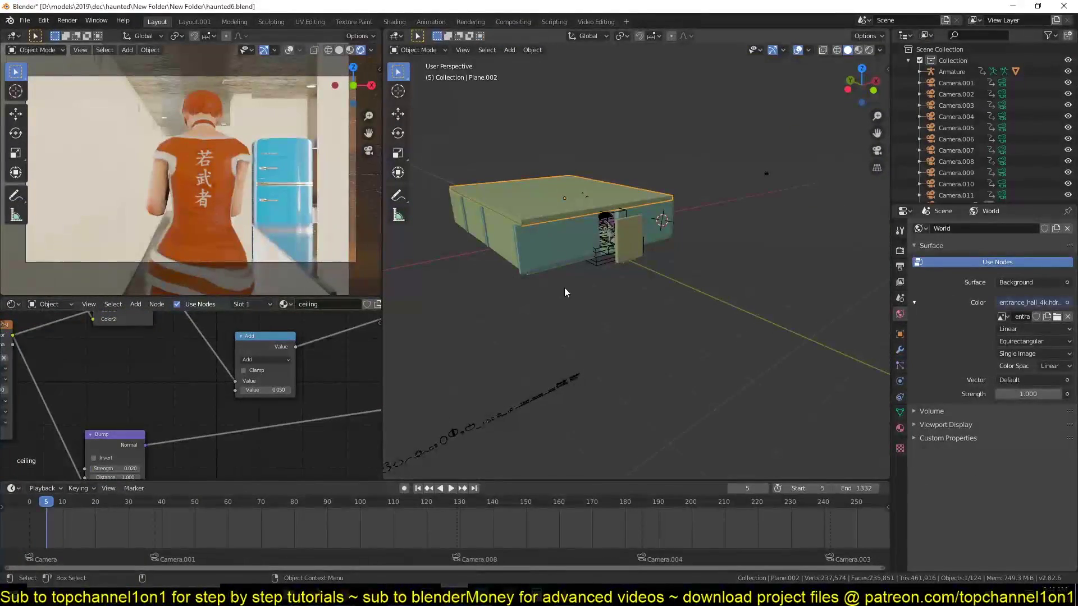
pyautogui.scroll(5, 537, 372)
pyautogui.moveTo(537, 371); pyautogui.dragTo(632, 284, button='middle')
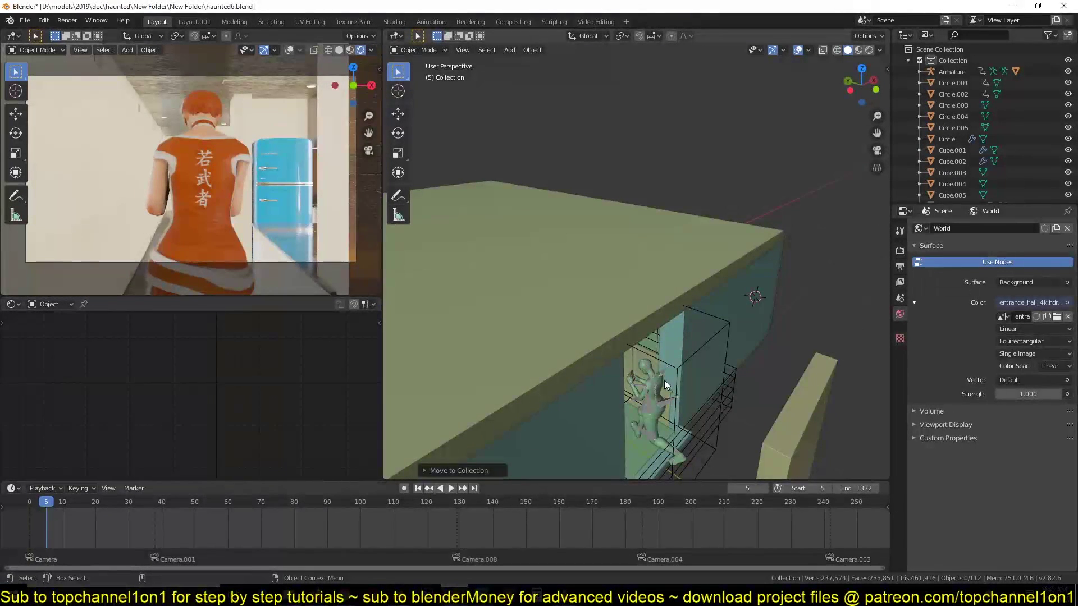
# Examine the entrance hall HDRI surrounding the house in the rendered viewport, and return to the camera view
pyautogui.scroll(-3, 337, 228)
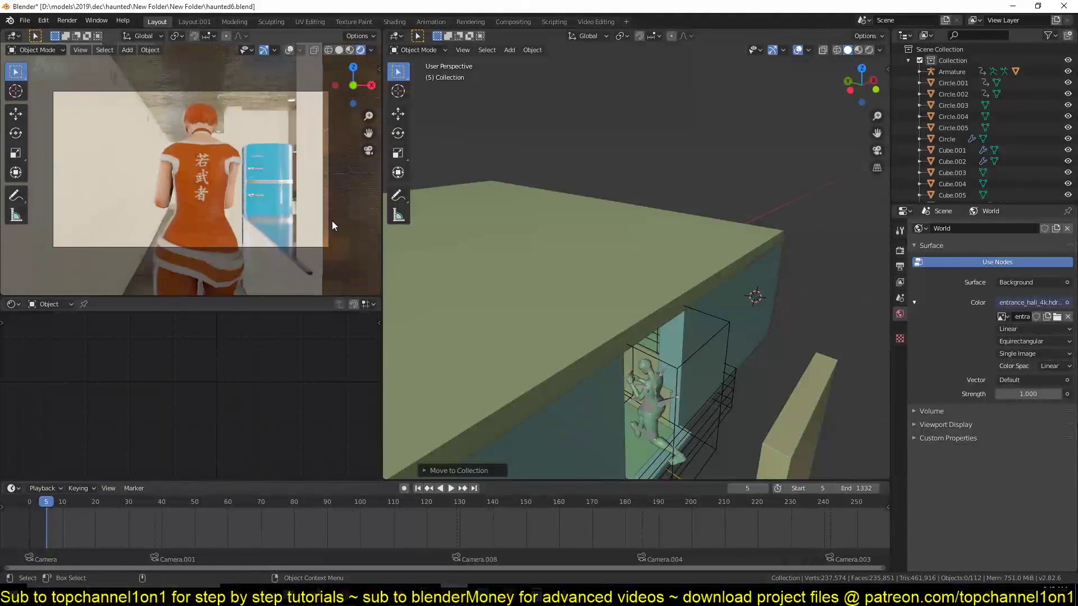
pyautogui.moveTo(332, 220); pyautogui.dragTo(284, 234, button='middle')
pyautogui.moveTo(306, 170); pyautogui.dragTo(271, 147, button='middle')
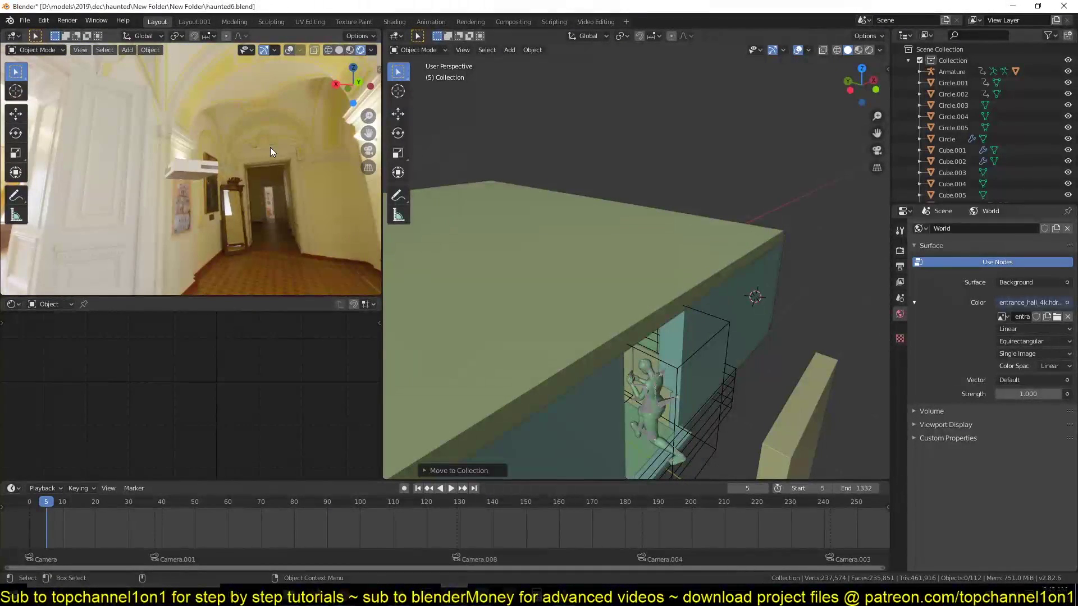
pyautogui.press('KP_0')
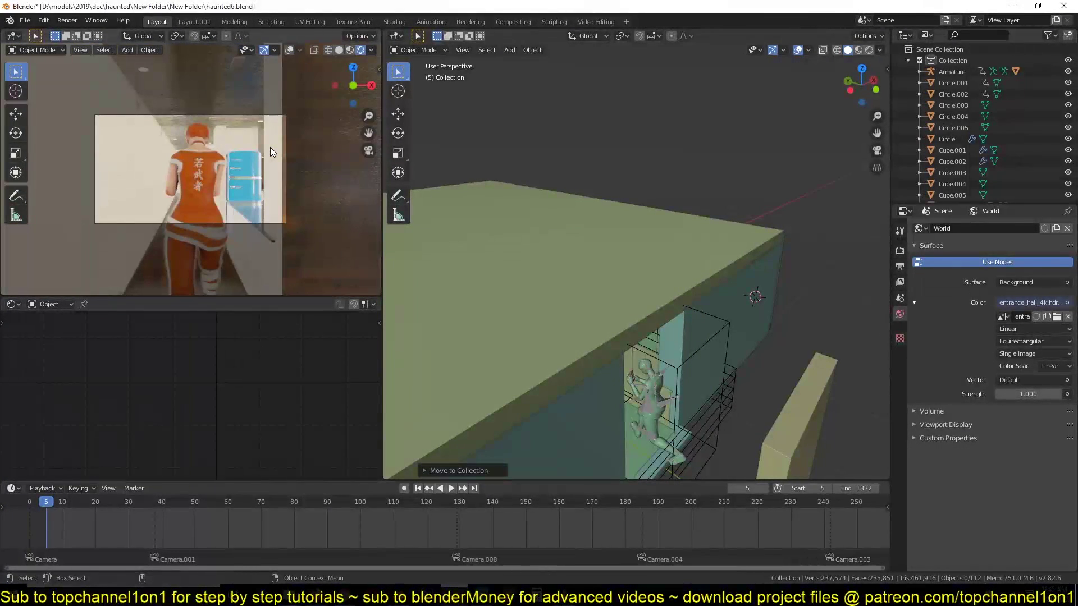
pyautogui.scroll(1, 270, 147)
pyautogui.scroll(-3, 271, 147)
pyautogui.moveTo(270, 147); pyautogui.dragTo(295, 173, button='middle')
pyautogui.scroll(3, 228, 119)
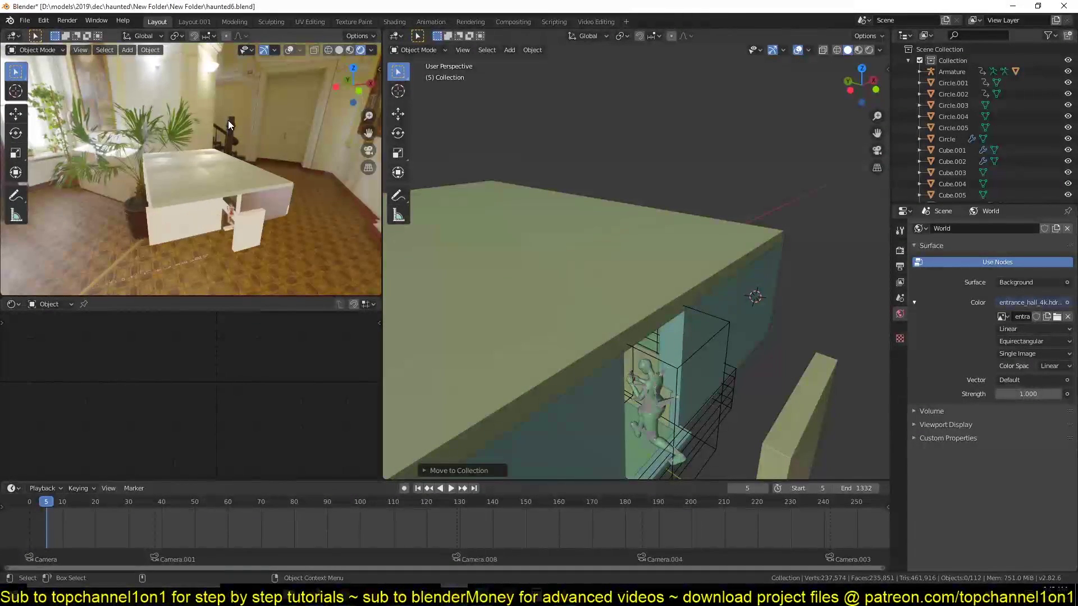
pyautogui.moveTo(228, 120); pyautogui.dragTo(200, 100, button='middle')
pyautogui.press('KP_0')
# Examine the rendered kitchen interior from the camera area, and the house exterior against the HDRI background
pyautogui.scroll(3, 203, 210)
pyautogui.scroll(-3, 519, 268)
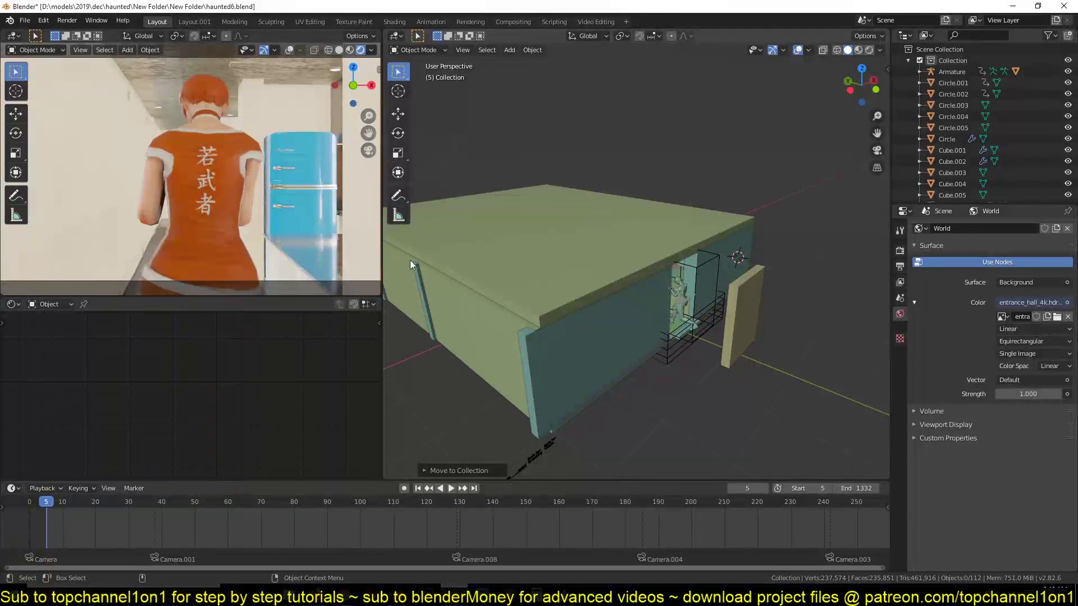
pyautogui.scroll(-1, 308, 246)
pyautogui.moveTo(291, 244); pyautogui.dragTo(253, 247, button='middle')
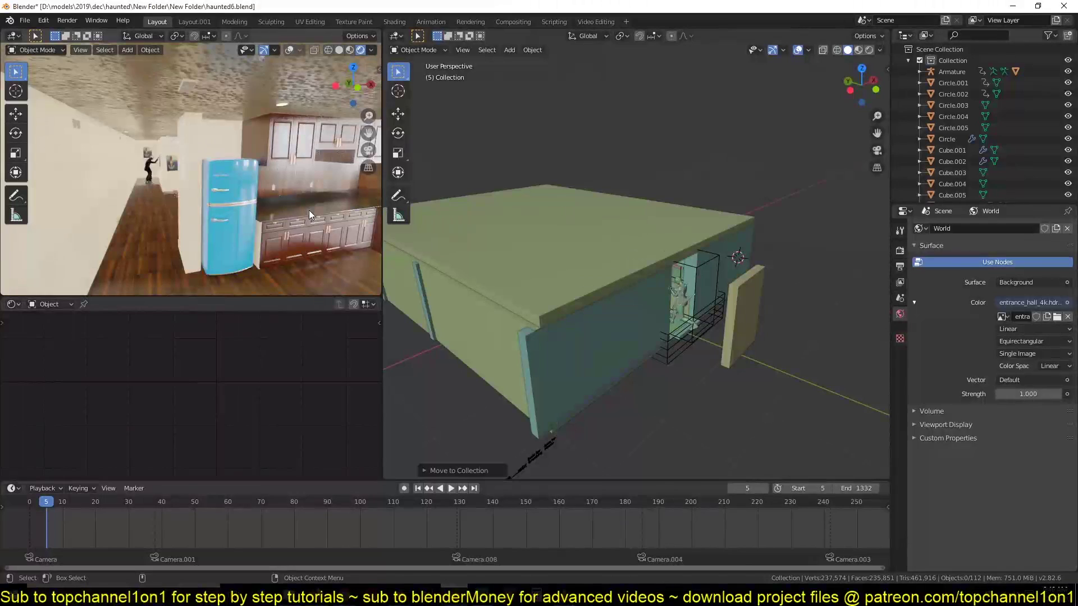
pyautogui.moveTo(309, 210); pyautogui.dragTo(218, 135, button='middle')
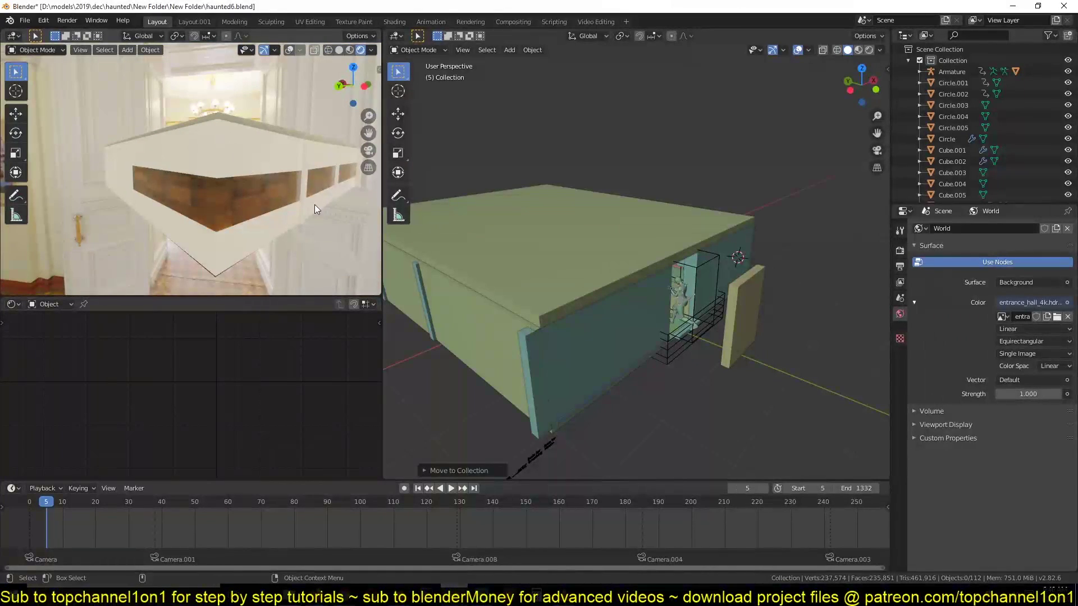
# Examine the closed house against the HDRI background, and inspect the rendered kitchen, hallway and staircase inside it
pyautogui.moveTo(314, 210); pyautogui.dragTo(249, 245, button='middle')
pyautogui.moveTo(197, 139); pyautogui.dragTo(177, 150, button='middle')
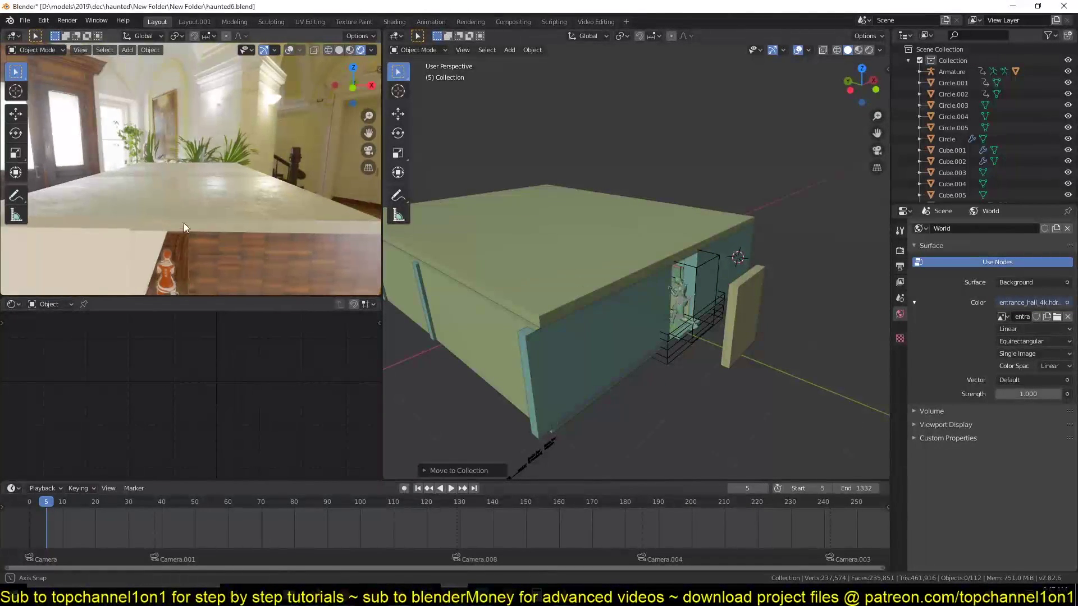
pyautogui.moveTo(187, 219); pyautogui.dragTo(193, 207, button='middle')
pyautogui.scroll(3, 193, 208)
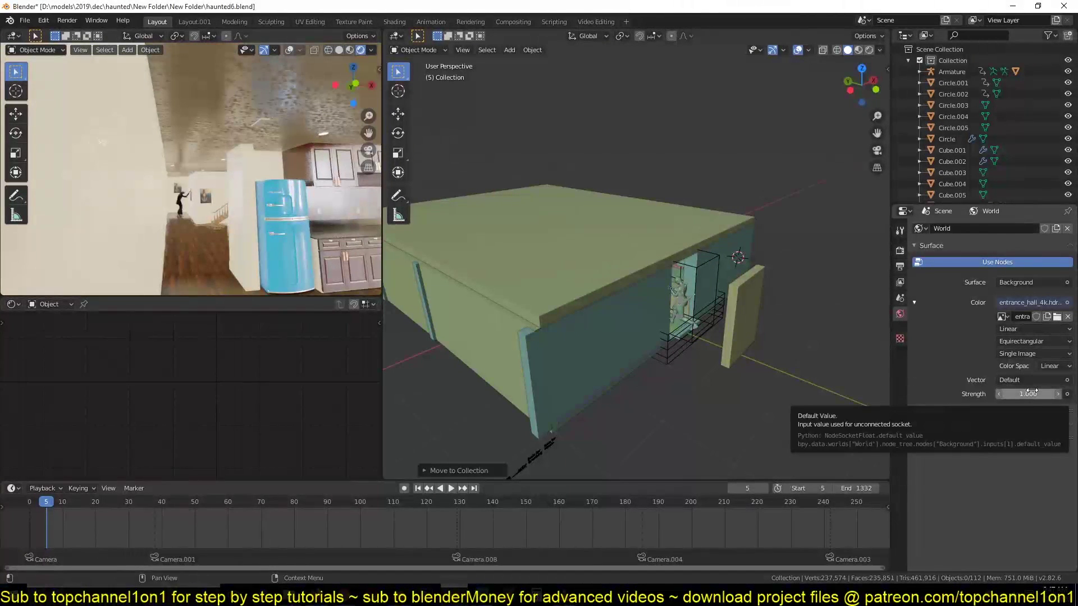
pyautogui.scroll(1, 264, 229)
pyautogui.scroll(-1, 260, 233)
pyautogui.moveTo(271, 244); pyautogui.dragTo(285, 252, button='middle')
pyautogui.scroll(2, 277, 250)
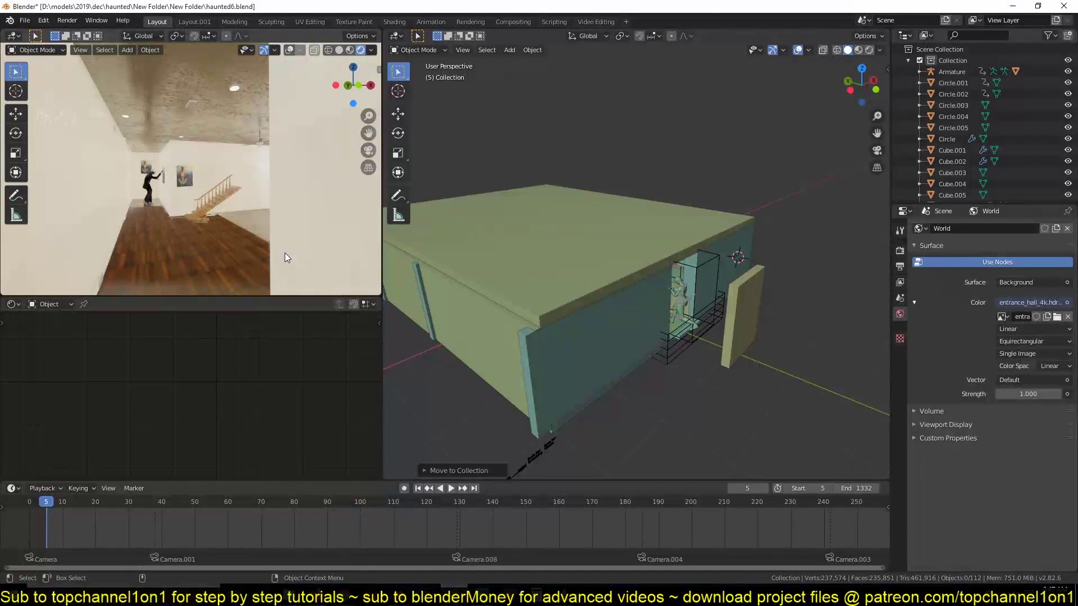
pyautogui.moveTo(284, 252); pyautogui.dragTo(288, 175, button='middle')
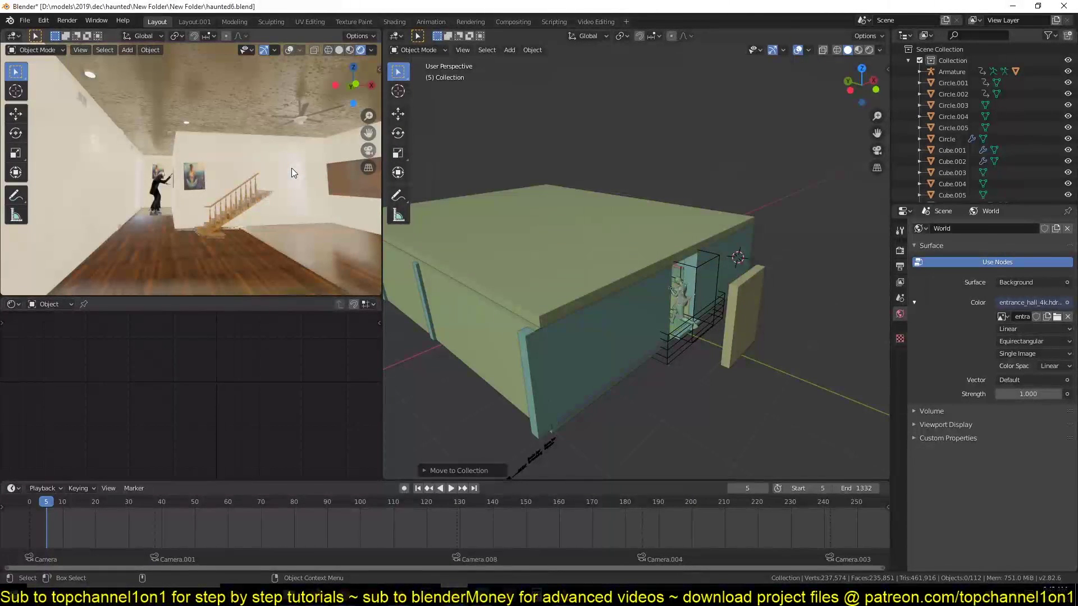
pyautogui.moveTo(292, 194); pyautogui.dragTo(298, 204, button='middle')
# Compare the house's interior with the entrance hall HDRI around it, inspecting the HDRI's doorways and bright windows, and return to the camera view
pyautogui.scroll(-8, 298, 204)
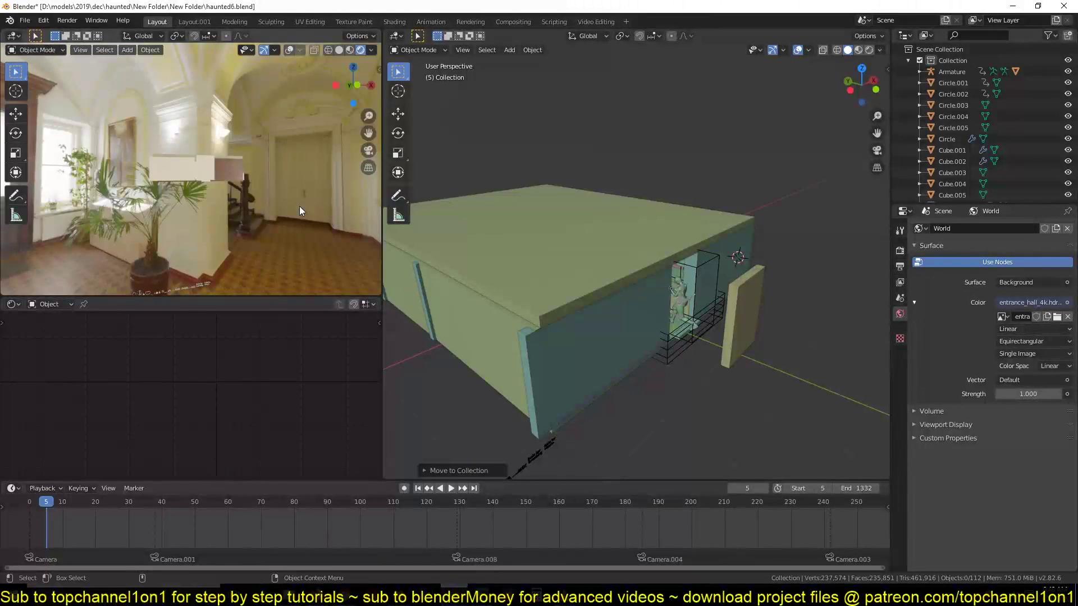
pyautogui.scroll(3, 300, 211)
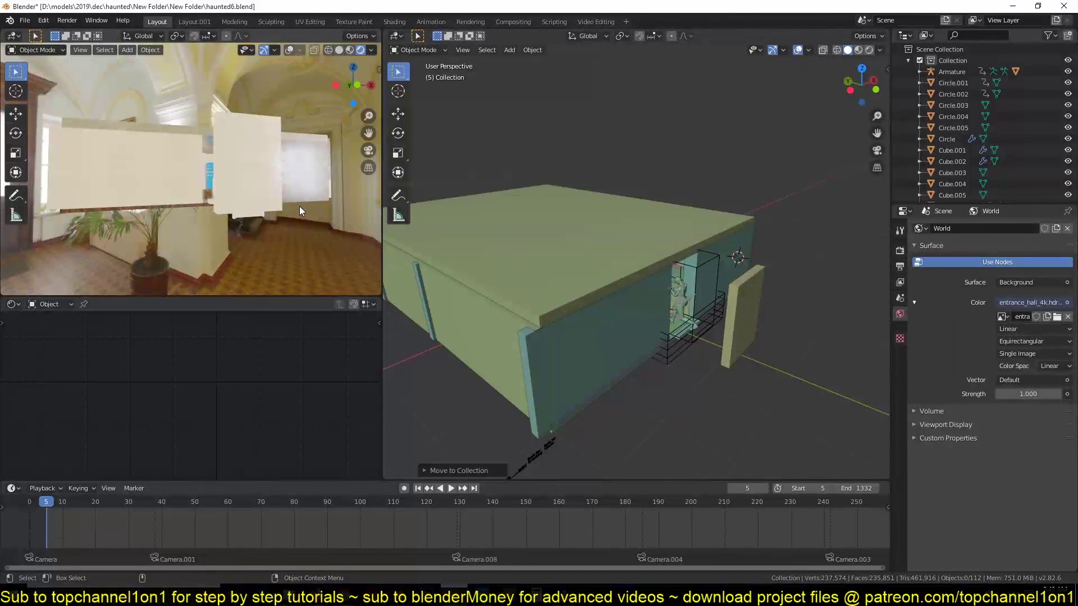
pyautogui.scroll(3, 220, 174)
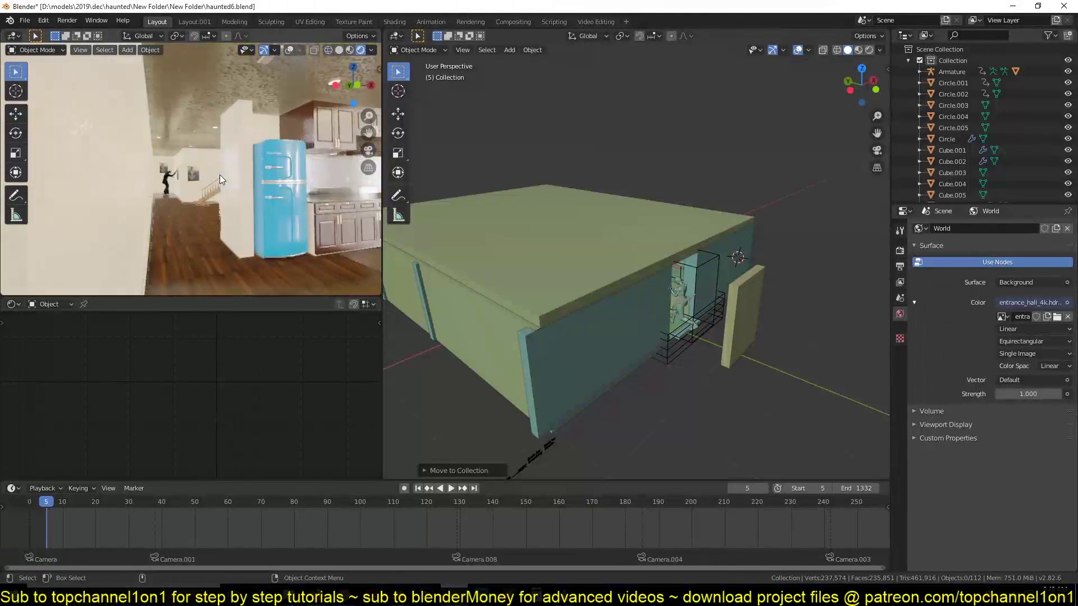
pyautogui.scroll(-5, 220, 174)
pyautogui.moveTo(220, 174)
pyautogui.mouseDown(button='middle')
pyautogui.moveTo(241, 212)
pyautogui.moveTo(150, 180)
pyautogui.moveTo(244, 184)
pyautogui.moveTo(205, 184)
pyautogui.moveTo(215, 167)
pyautogui.mouseUp(button='middle')
pyautogui.scroll(3, 204, 183)
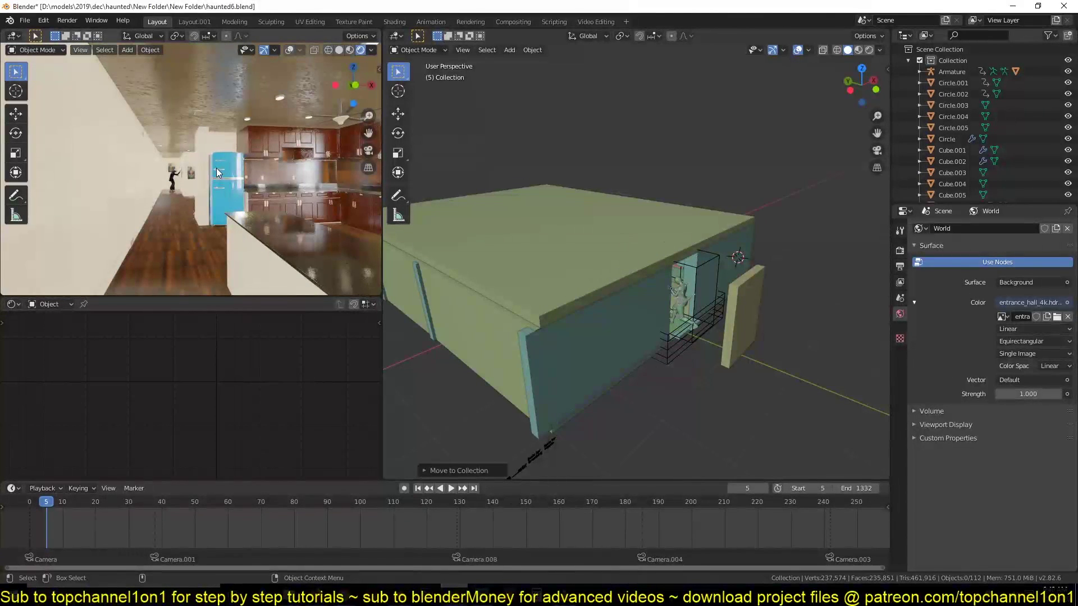
pyautogui.scroll(-6, 217, 168)
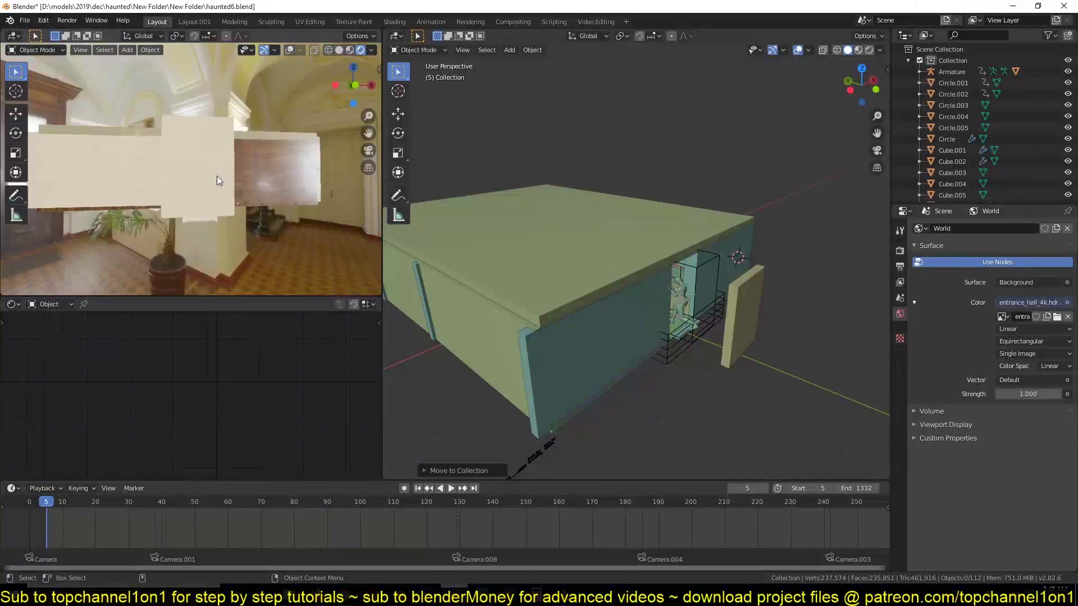
pyautogui.moveTo(216, 176); pyautogui.dragTo(176, 103, button='middle')
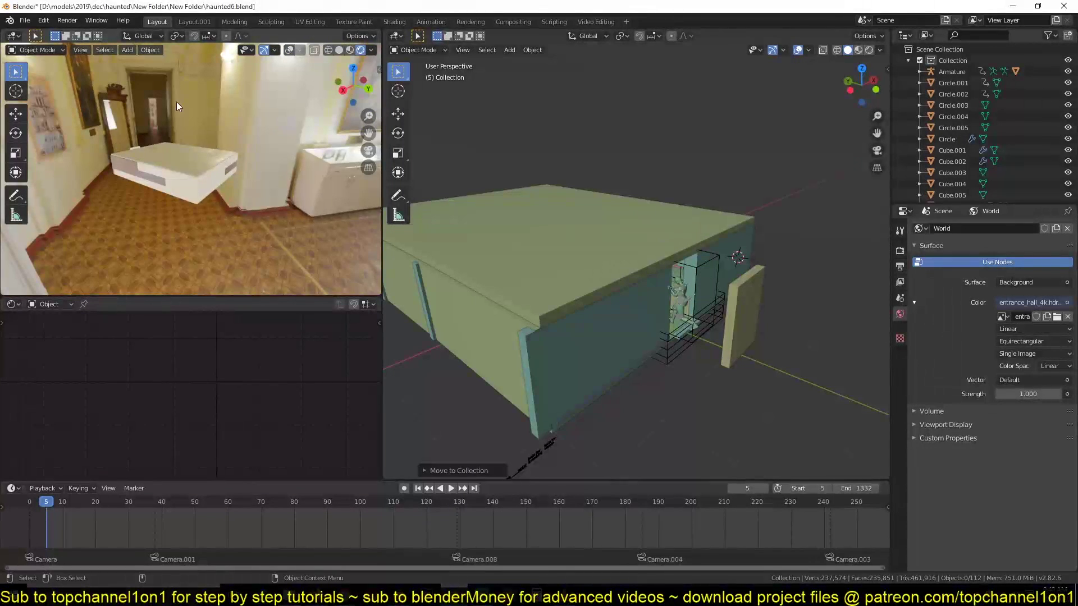
pyautogui.scroll(-4, 177, 103)
pyautogui.moveTo(240, 181); pyautogui.dragTo(208, 170, button='middle')
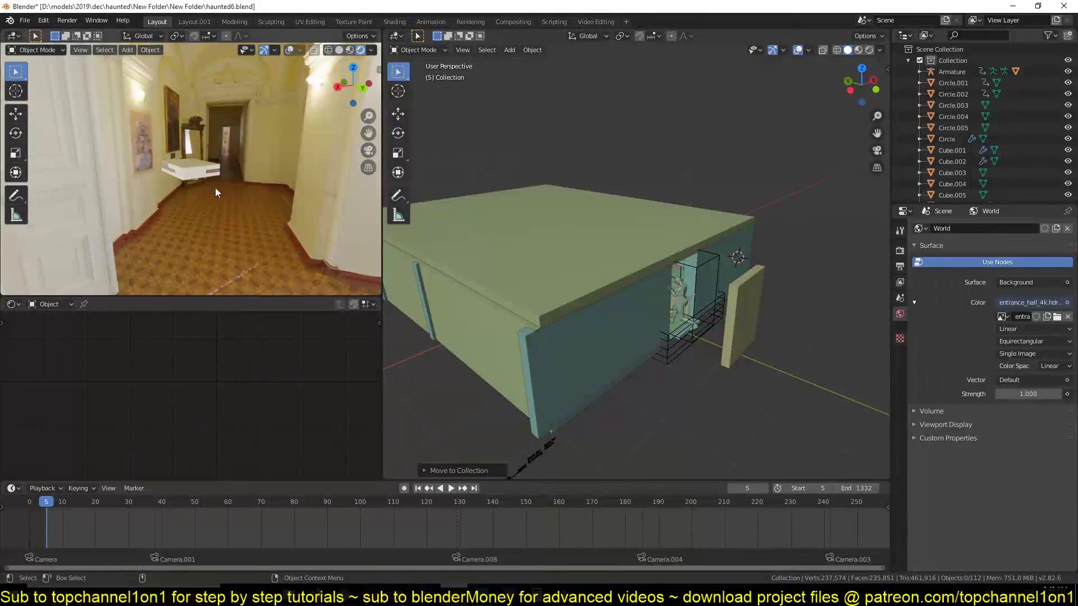
pyautogui.moveTo(174, 205); pyautogui.dragTo(152, 216, button='middle')
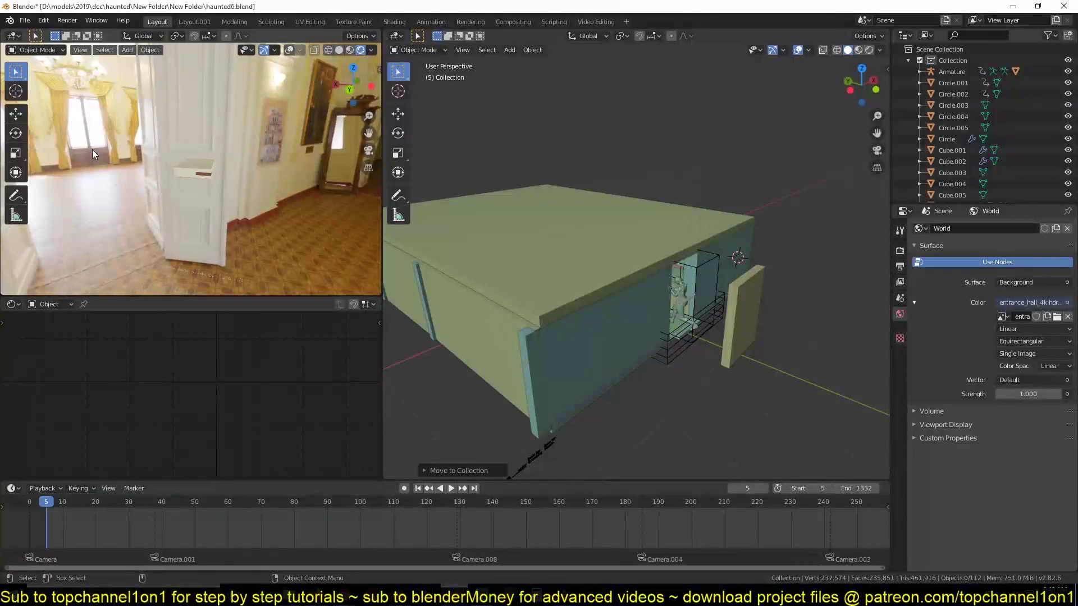
pyautogui.moveTo(92, 149)
pyautogui.mouseDown(button='middle')
pyautogui.moveTo(99, 143)
pyautogui.moveTo(68, 142)
pyautogui.moveTo(96, 145)
pyautogui.mouseUp(button='middle')
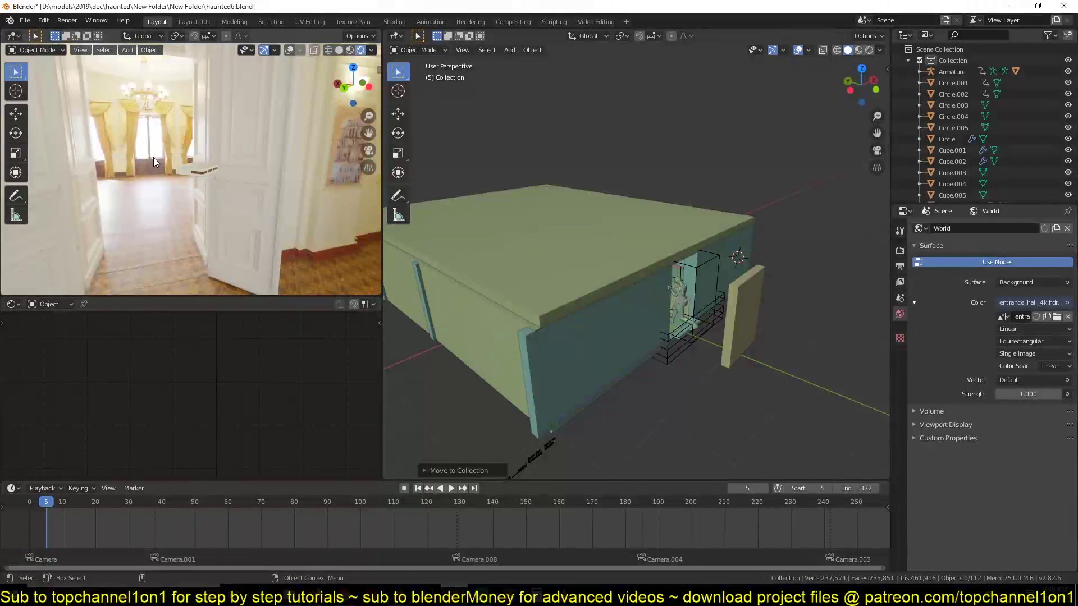
pyautogui.moveTo(154, 157); pyautogui.dragTo(277, 162, button='middle')
pyautogui.press('KP_0')
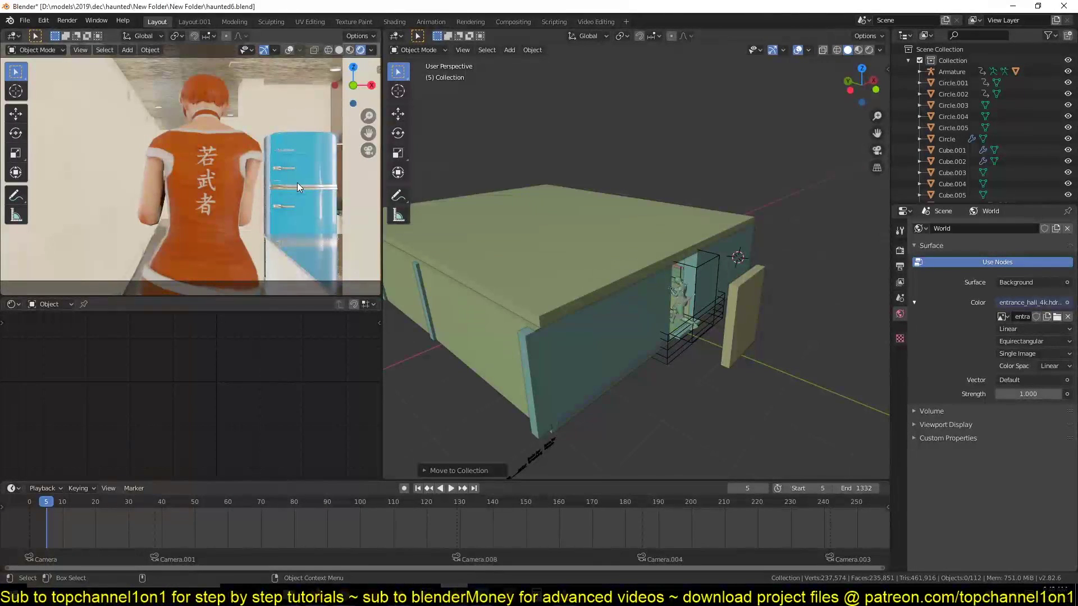
# Inspect the rendered corridor with its wall paintings and the kitchen seen past the character
pyautogui.moveTo(298, 183); pyautogui.dragTo(325, 223, button='middle')
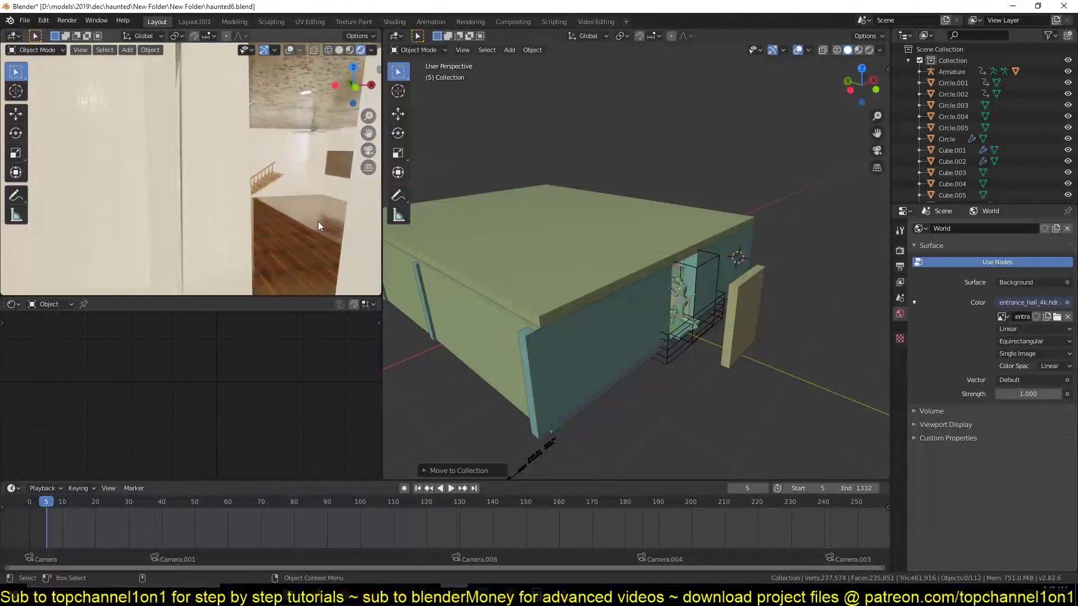
pyautogui.scroll(1, 314, 221)
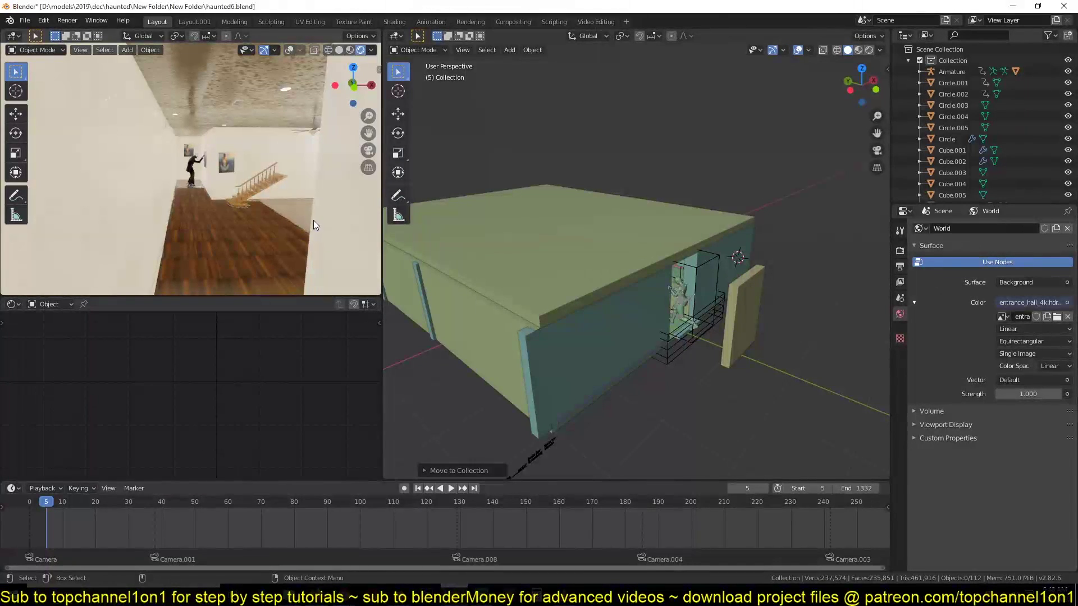
pyautogui.scroll(5, 313, 220)
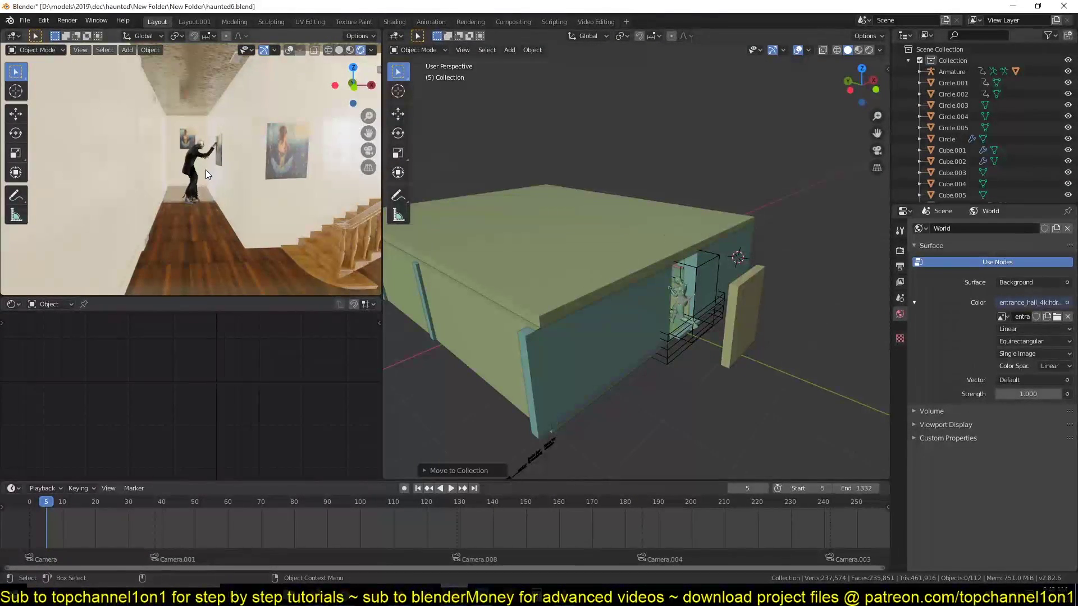
pyautogui.scroll(-4, 206, 169)
pyautogui.keyDown('shift'); pyautogui.moveTo(207, 147); pyautogui.dragTo(175, 82, button='middle'); pyautogui.keyUp('shift')
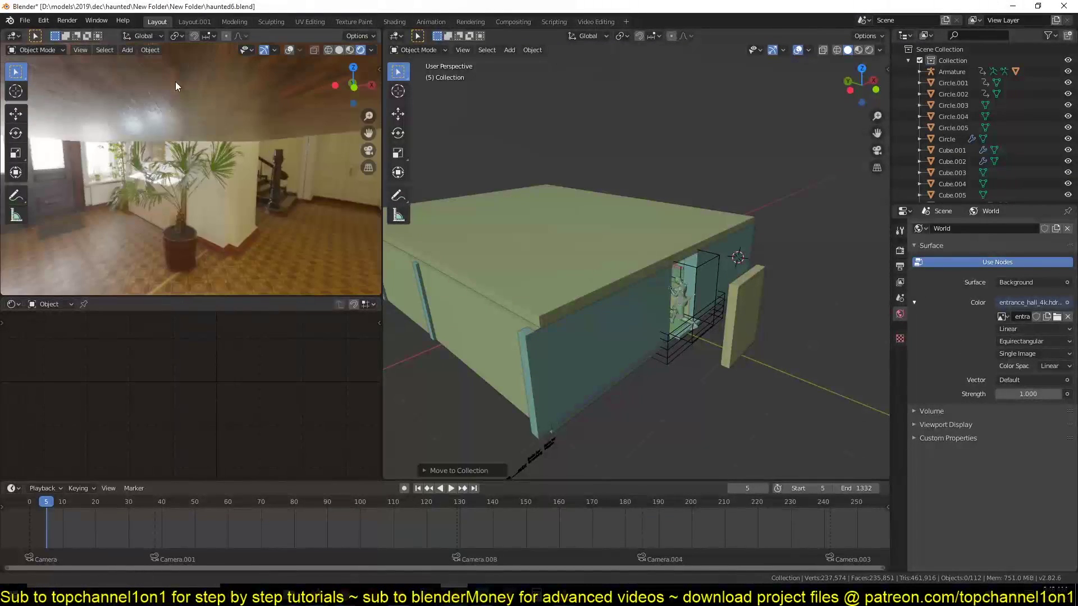
pyautogui.scroll(6, 175, 82)
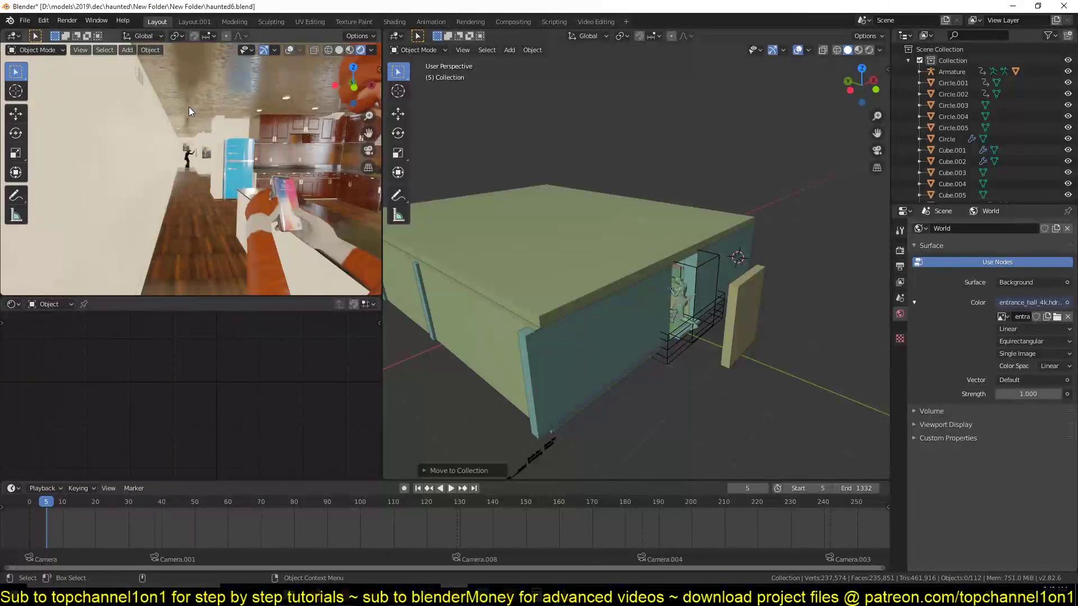
pyautogui.scroll(3, 188, 108)
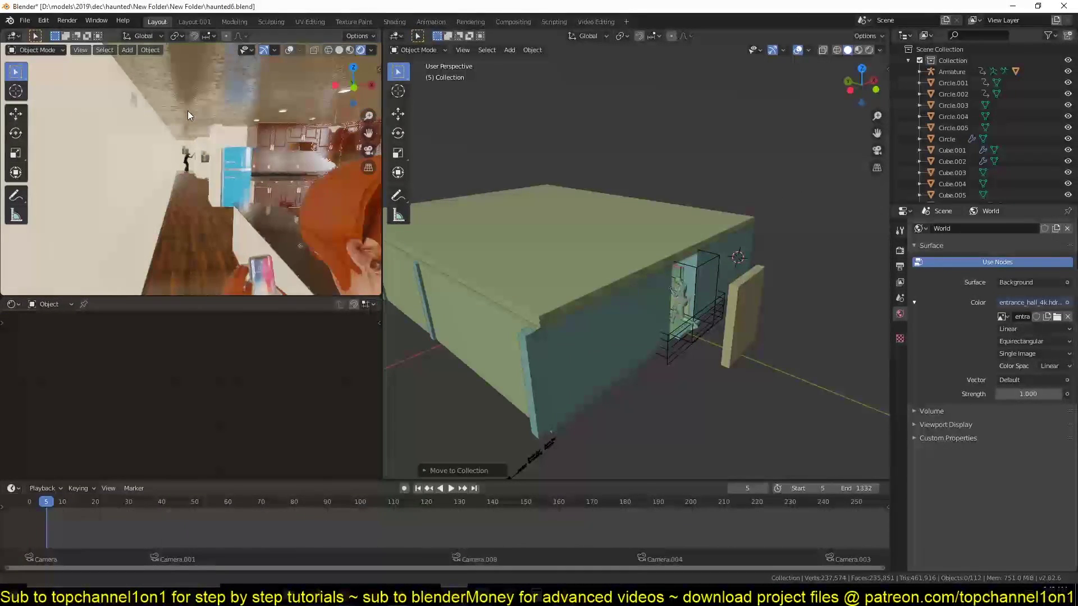
# Set the world background strength to 0.001 and check the darkened interior
pyautogui.click(1027, 394)
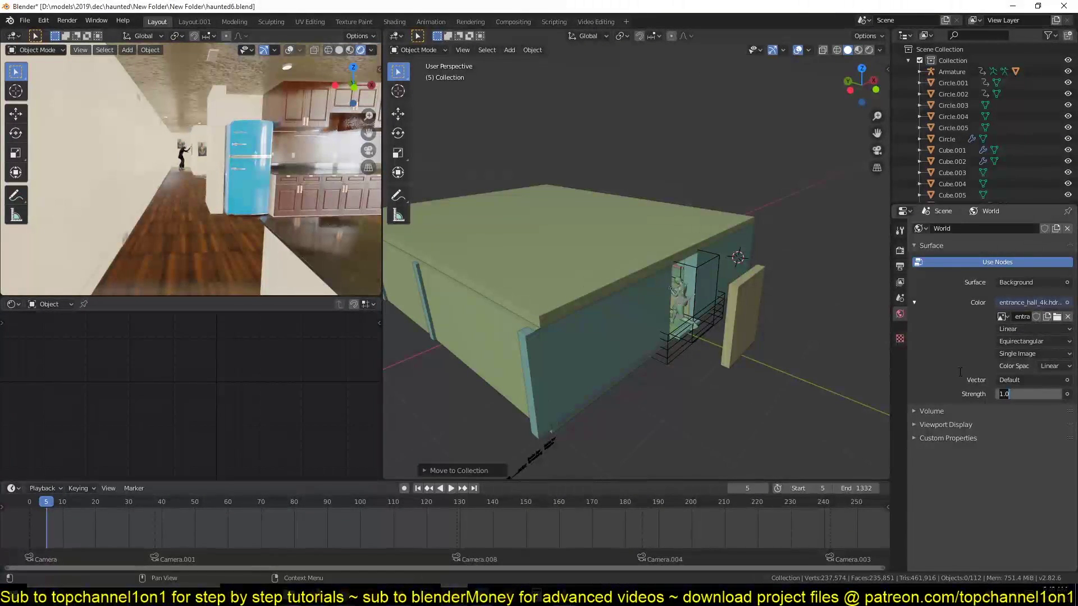
pyautogui.write('.001')
pyautogui.press('Return')
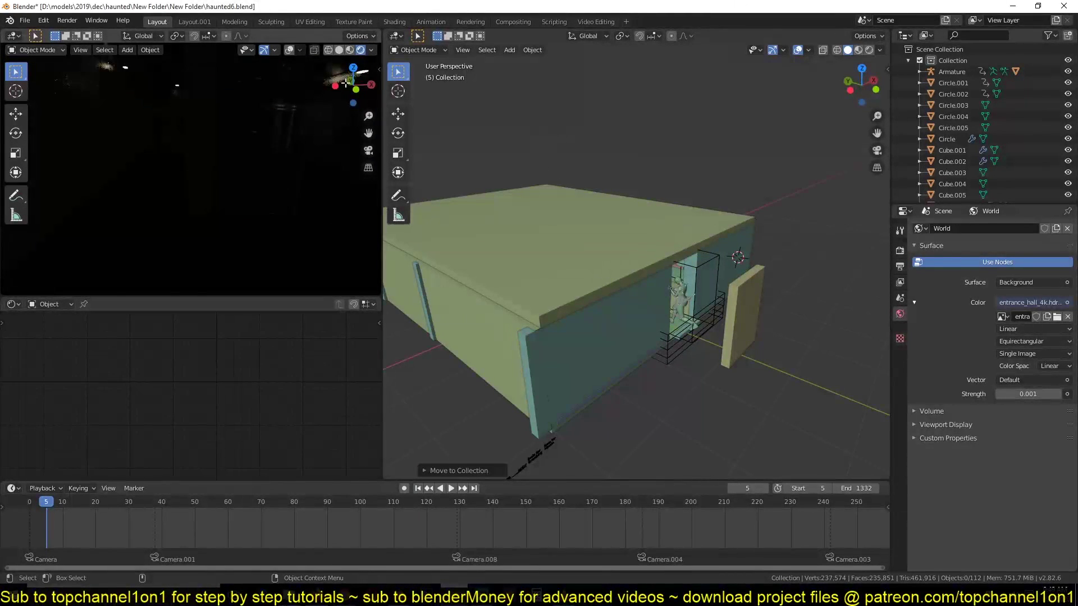
pyautogui.click(352, 63)
pyautogui.click(349, 50)
pyautogui.moveTo(339, 200); pyautogui.dragTo(144, 164, button='middle')
pyautogui.scroll(-5, 144, 164)
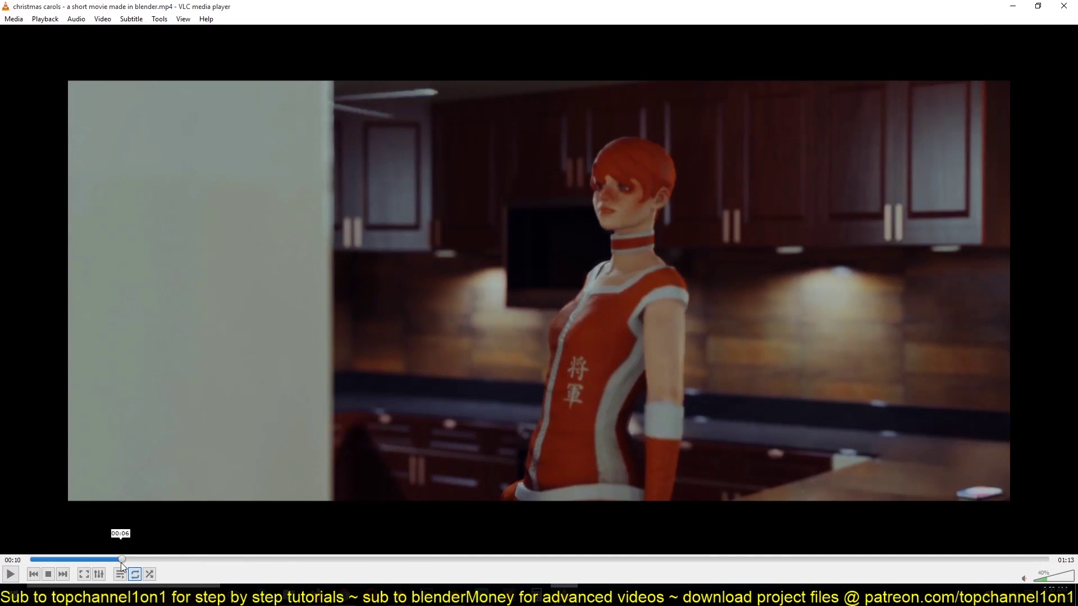
# Play the christmas carols movie in VLC from about 00:06, pausing to study the lighting of the kitchen shot
pyautogui.click(120, 562)
pyautogui.click(604, 418)
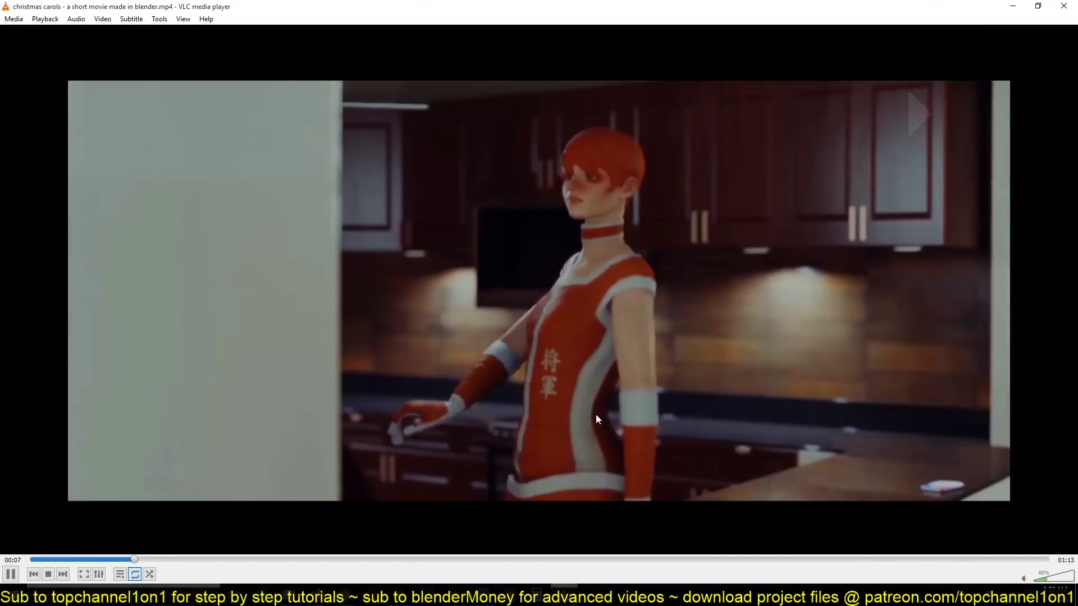
pyautogui.click(595, 414)
pyautogui.click(595, 413)
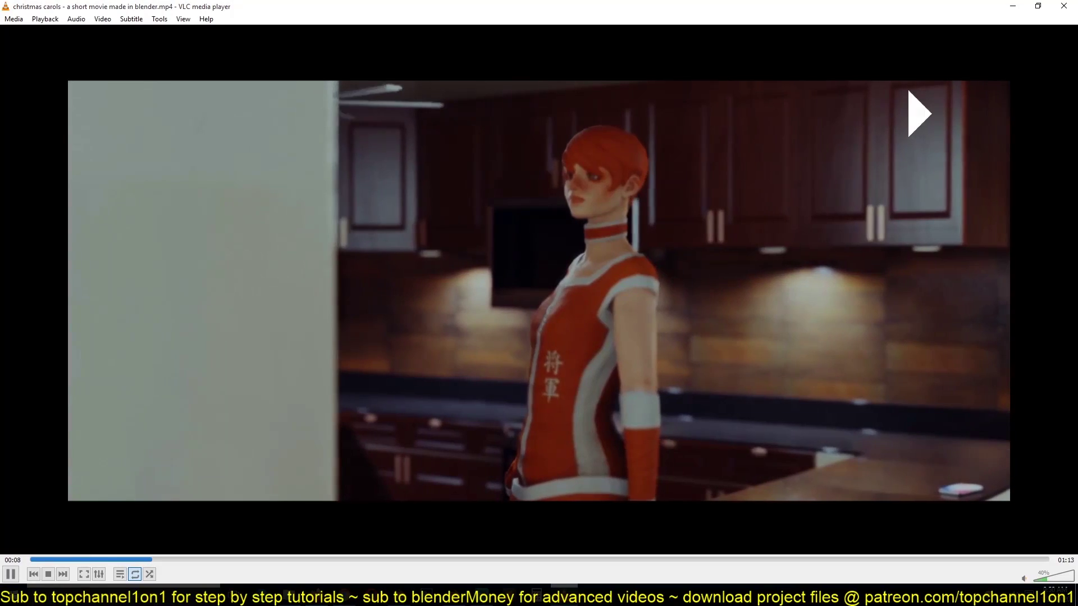
pyautogui.click(595, 413)
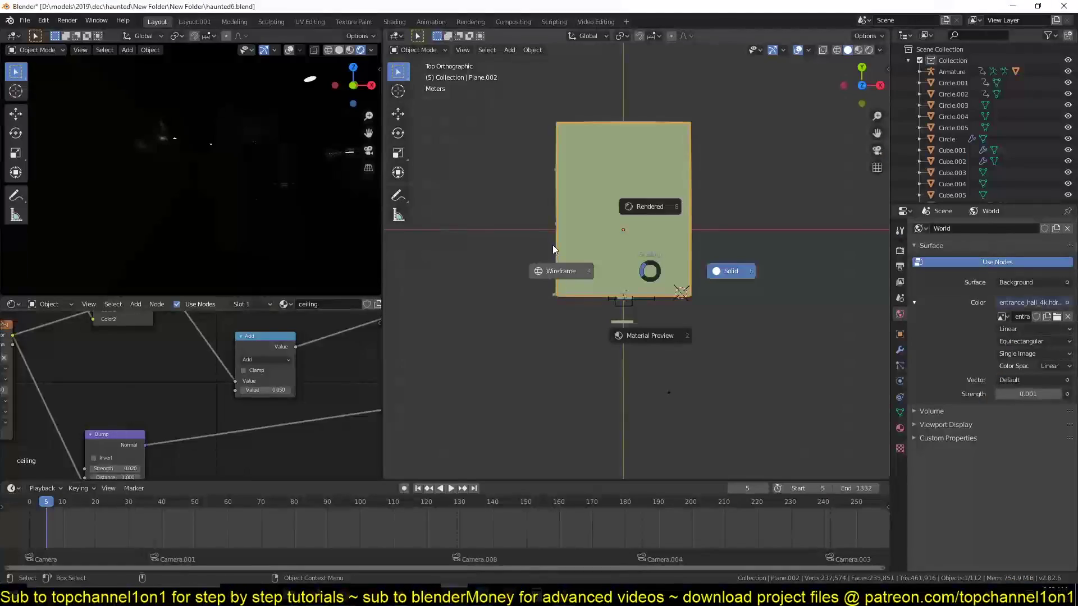
# Display the house's top view in Blender as wireframe, deselect everything and add a point light in the staircase room
pyautogui.click(552, 245)
pyautogui.keyDown('shift'); pyautogui.moveTo(588, 226); pyautogui.dragTo(599, 272, button='middle'); pyautogui.keyUp('shift')
pyautogui.scroll(4, 598, 271)
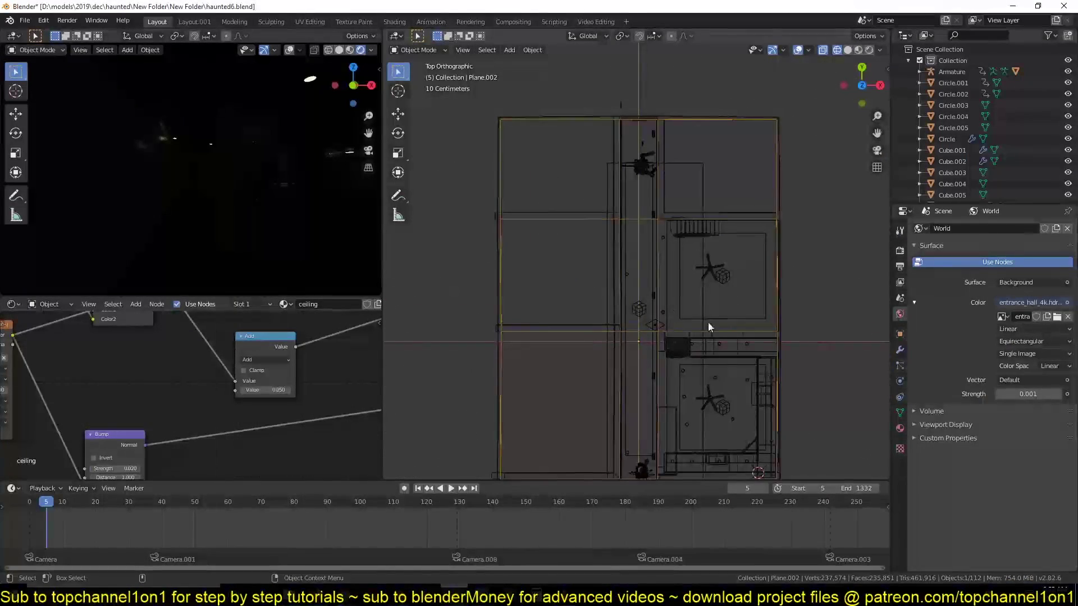
pyautogui.hotkey('alt', 'a')
pyautogui.keyDown('shift'); pyautogui.moveTo(704, 326); pyautogui.dragTo(621, 316, button='middle'); pyautogui.keyUp('shift')
pyautogui.hotkey('shift', 'a')
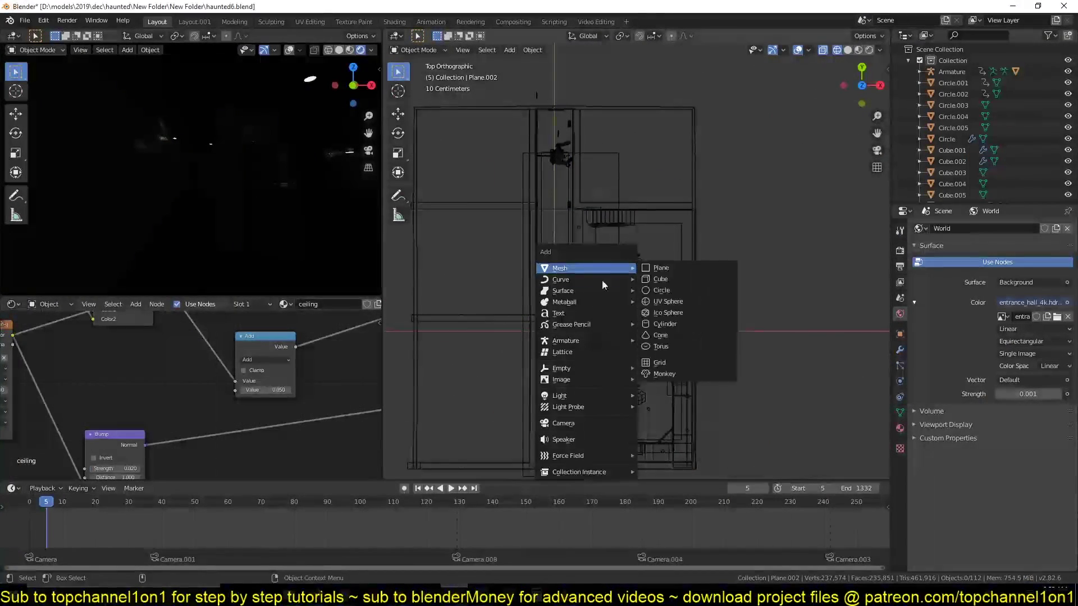
pyautogui.click(653, 396)
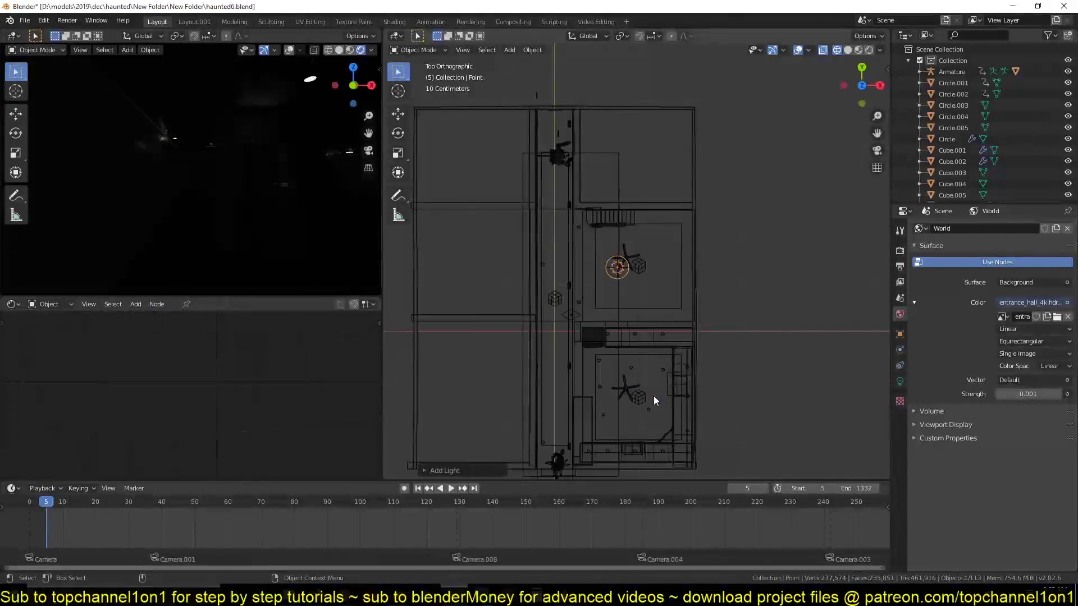
# Lower the new light along the Z axis into the house and make it an Area light
pyautogui.moveTo(692, 360); pyautogui.dragTo(643, 238, button='middle')
pyautogui.press('g')
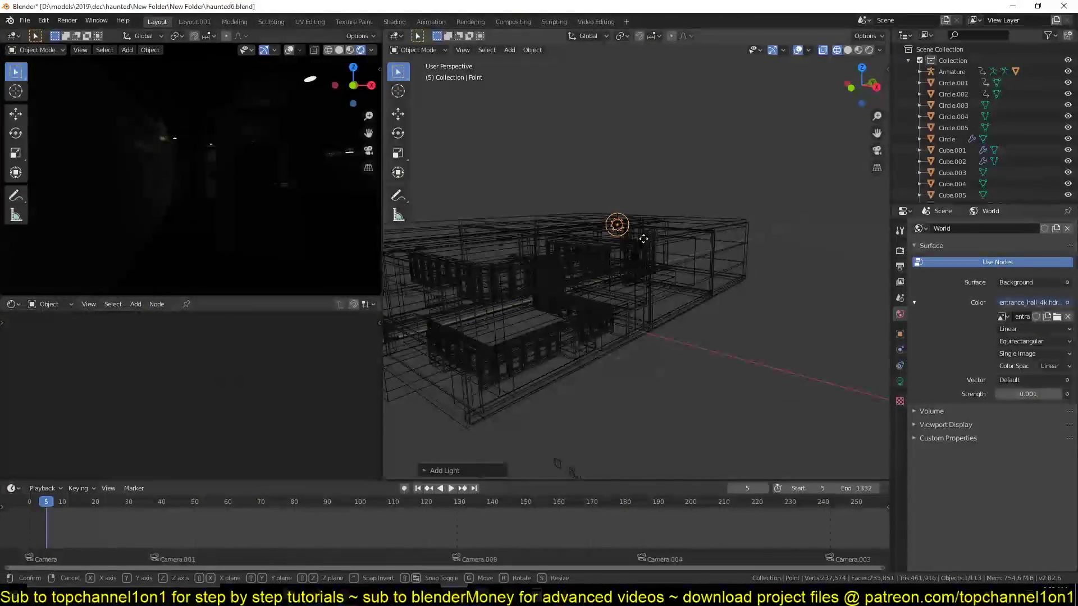
pyautogui.press('z')
pyautogui.click(644, 258)
pyautogui.press('KP_Decimal')
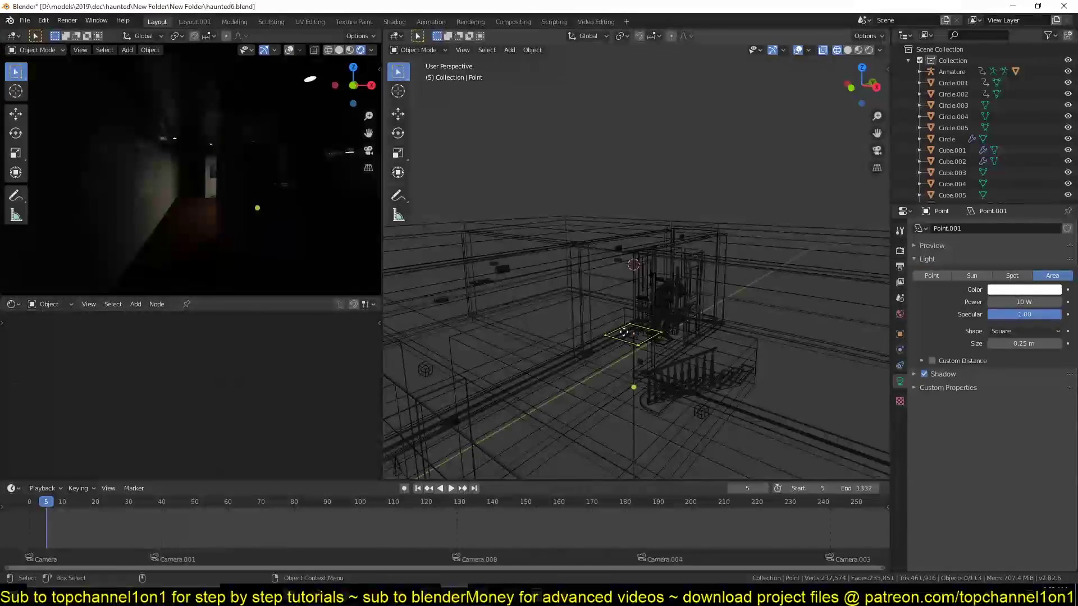
pyautogui.click(646, 358)
# Switch the viewport to solid shading and examine the area light below the ceiling near the fan from several angles
pyautogui.scroll(5, 605, 333)
pyautogui.press('z')
pyautogui.click(775, 412)
pyautogui.click(627, 254)
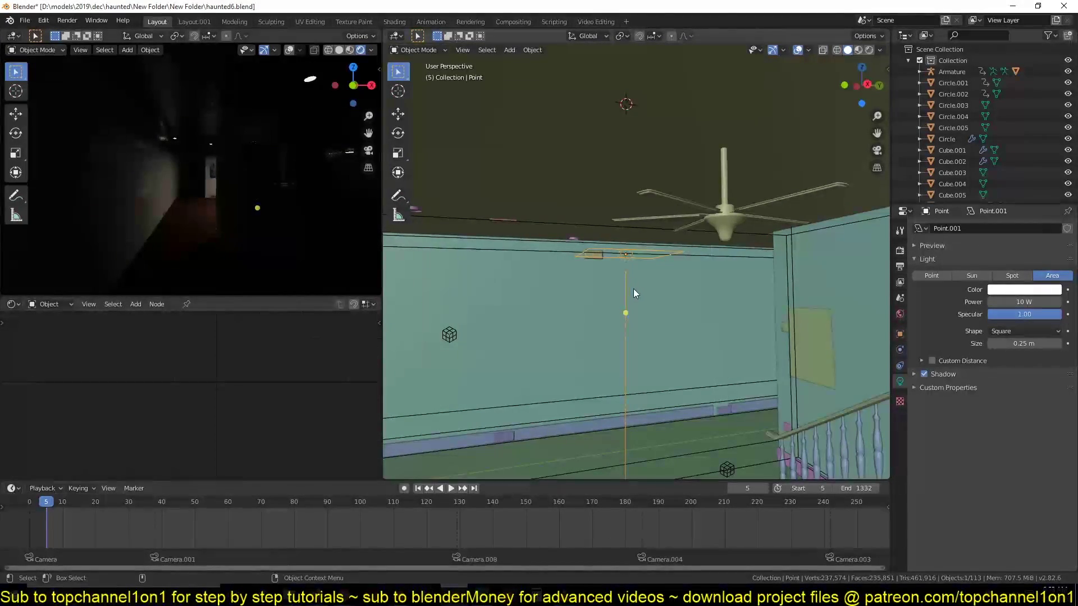
pyautogui.moveTo(633, 292); pyautogui.dragTo(628, 312, button='middle')
pyautogui.scroll(4, 628, 311)
pyautogui.moveTo(637, 262)
pyautogui.mouseDown(button='middle')
pyautogui.moveTo(580, 261)
pyautogui.moveTo(567, 230)
pyautogui.moveTo(600, 231)
pyautogui.moveTo(669, 281)
pyautogui.moveTo(651, 256)
pyautogui.mouseUp(button='middle')
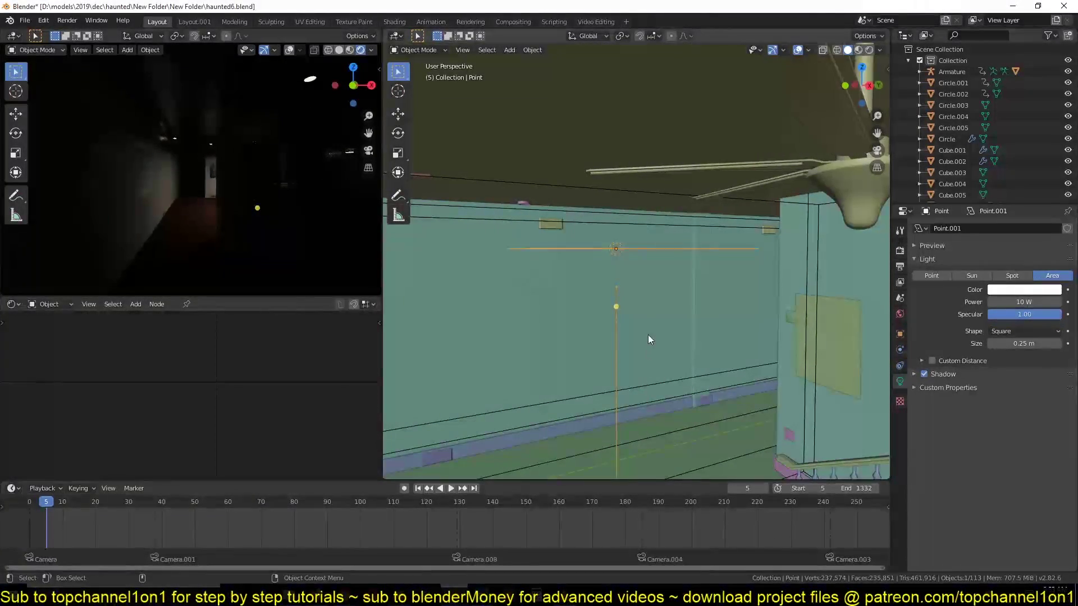
pyautogui.moveTo(648, 335); pyautogui.dragTo(647, 308, button='middle')
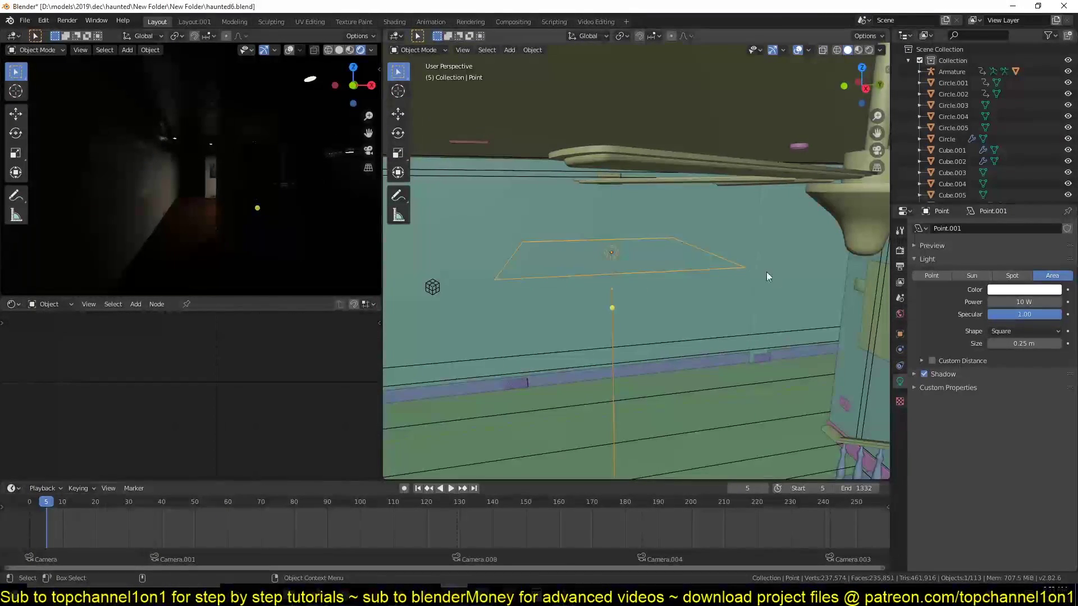
pyautogui.moveTo(597, 259); pyautogui.dragTo(615, 182, button='middle')
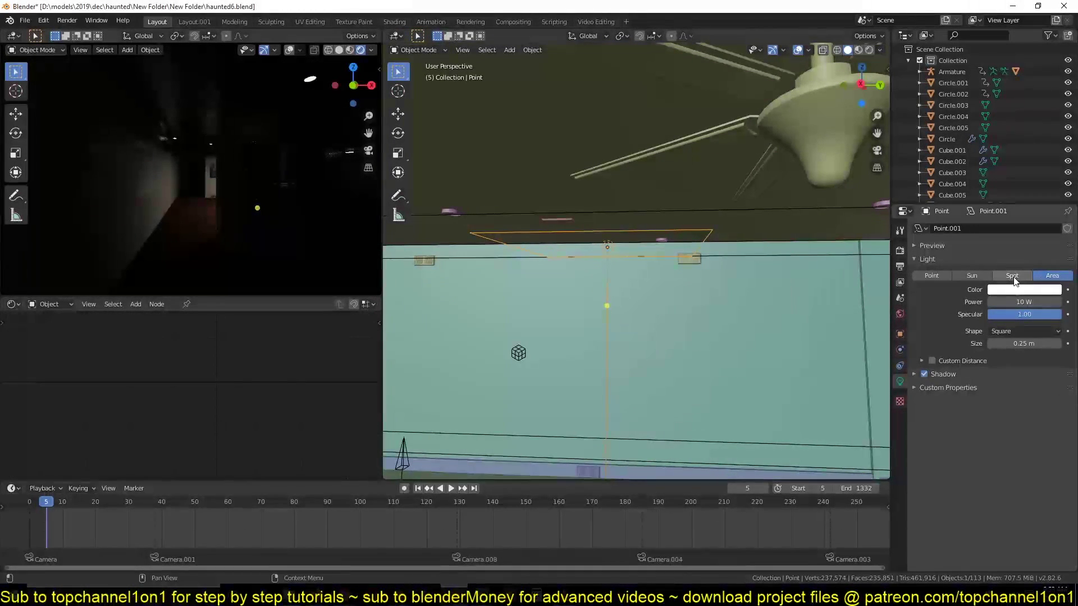
# Change the area light back to a Point light and set its power to 100 W
pyautogui.click(944, 276)
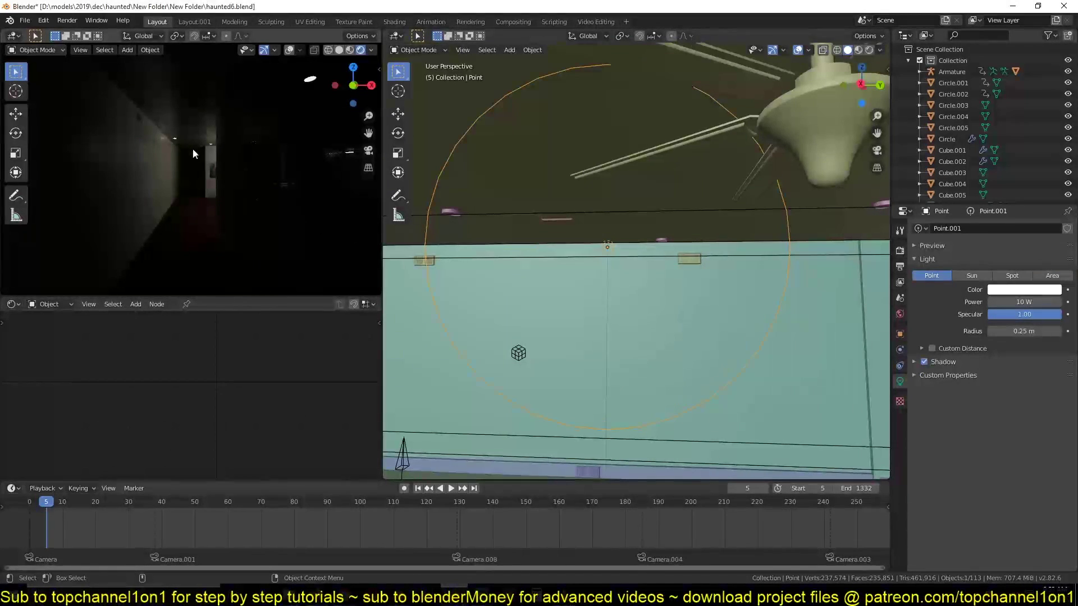
pyautogui.scroll(3, 217, 153)
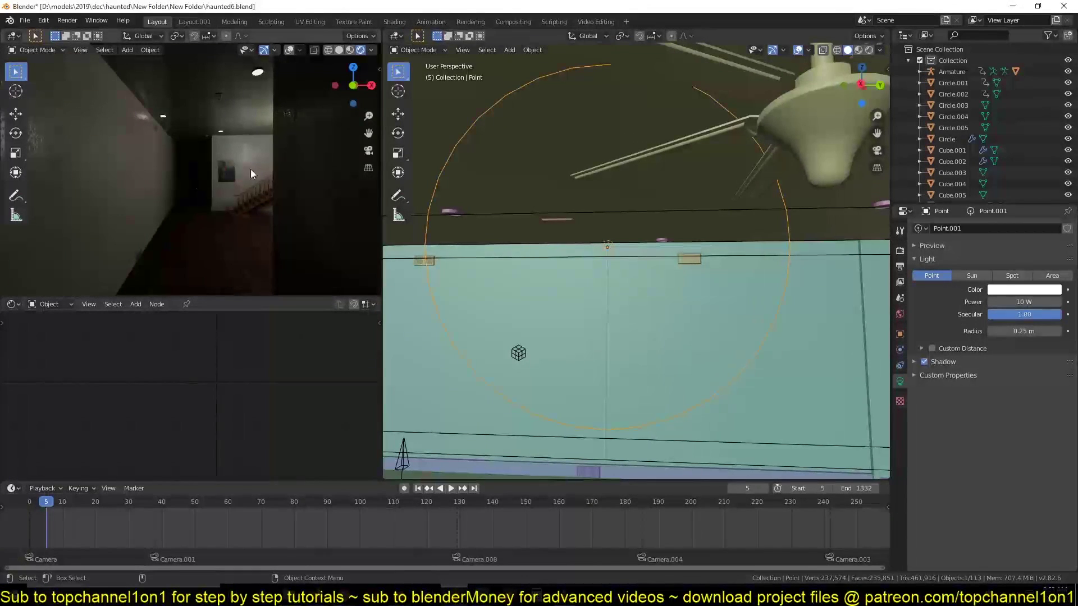
pyautogui.click(1032, 303)
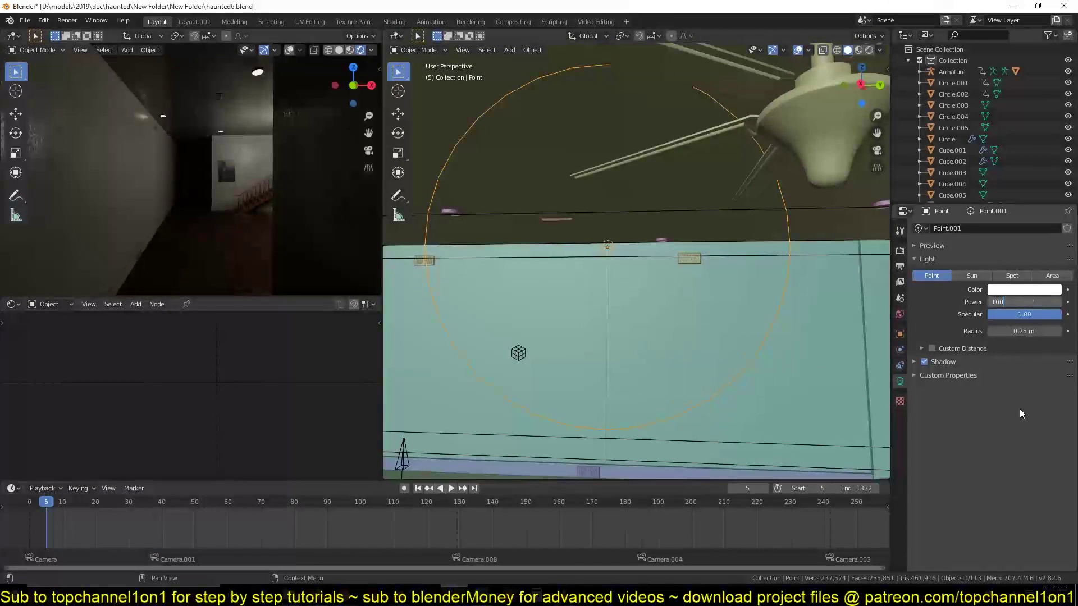
pyautogui.press('Return')
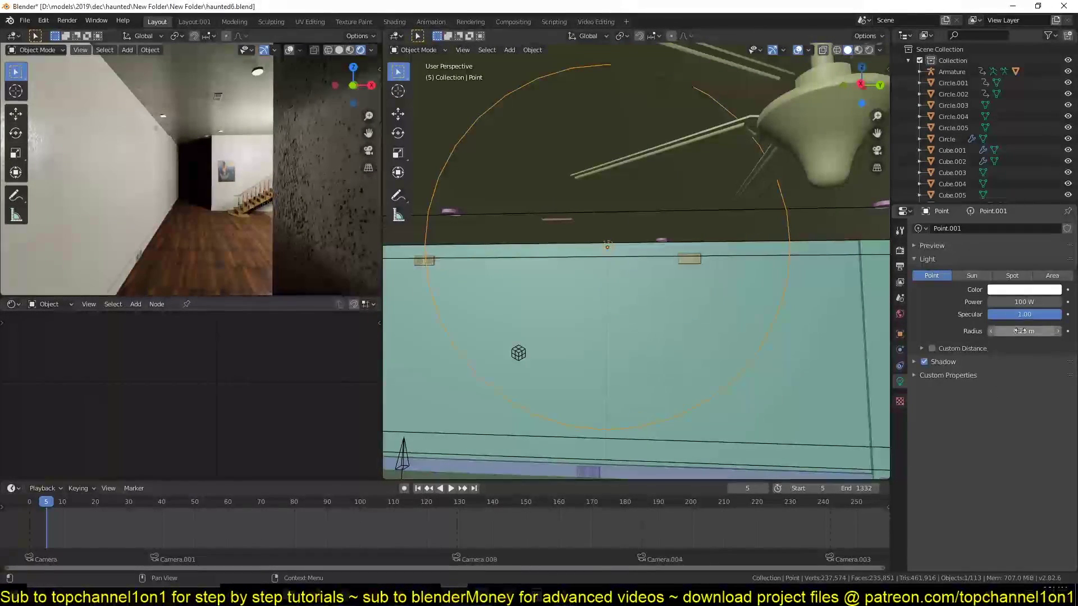
# Move the point light about 1.5 m toward the hallway and set its radius to 0.1 m
pyautogui.moveTo(1023, 331)
pyautogui.mouseDown()
pyautogui.moveTo(990, 331)
pyautogui.moveTo(1021, 330)
pyautogui.moveTo(1009, 328)
pyautogui.mouseUp()
pyautogui.scroll(-4, 265, 246)
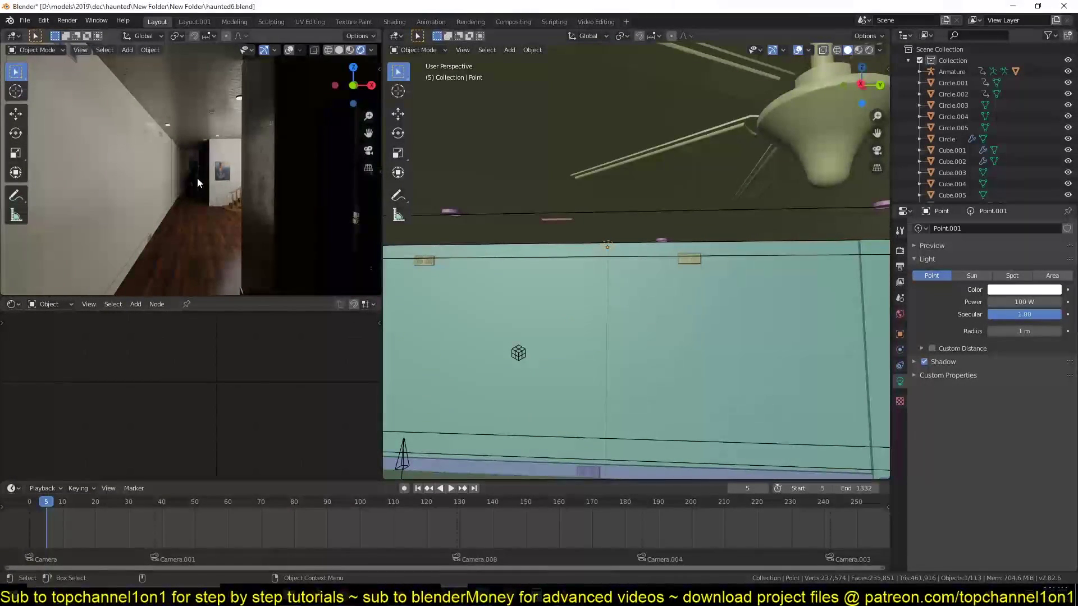
pyautogui.moveTo(1017, 331)
pyautogui.mouseDown()
pyautogui.moveTo(983, 331)
pyautogui.moveTo(1035, 330)
pyautogui.moveTo(1005, 331)
pyautogui.mouseUp()
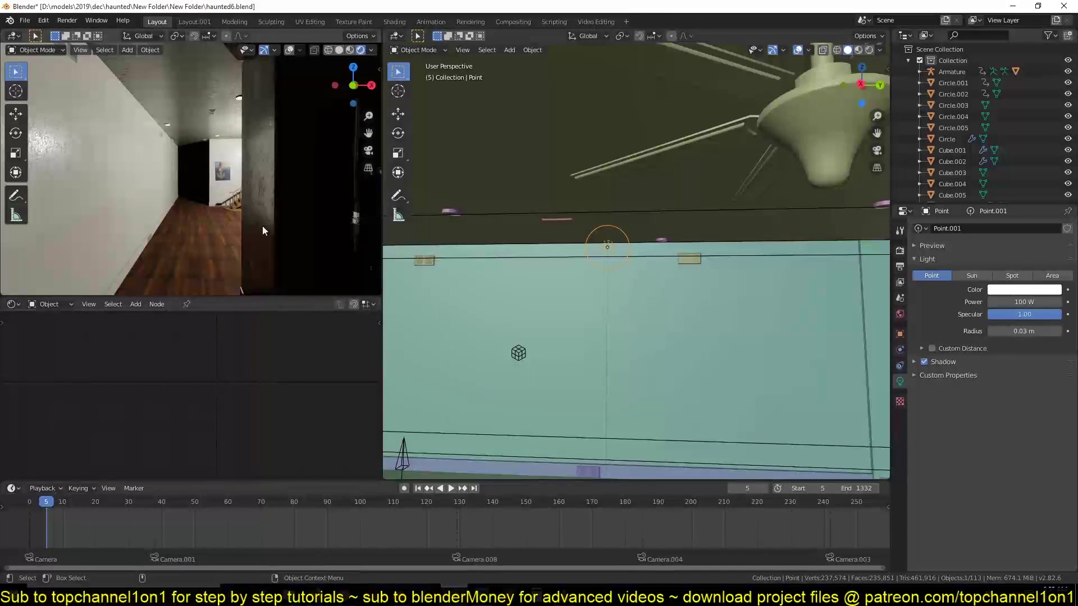
pyautogui.press('g')
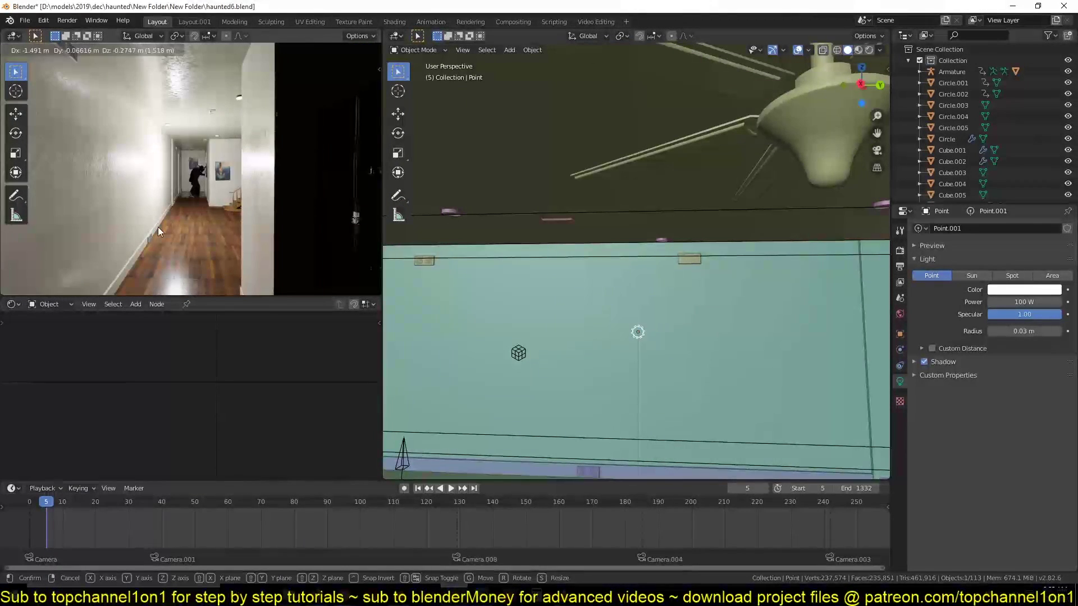
pyautogui.click(158, 230)
pyautogui.moveTo(1005, 331); pyautogui.dragTo(1040, 331)
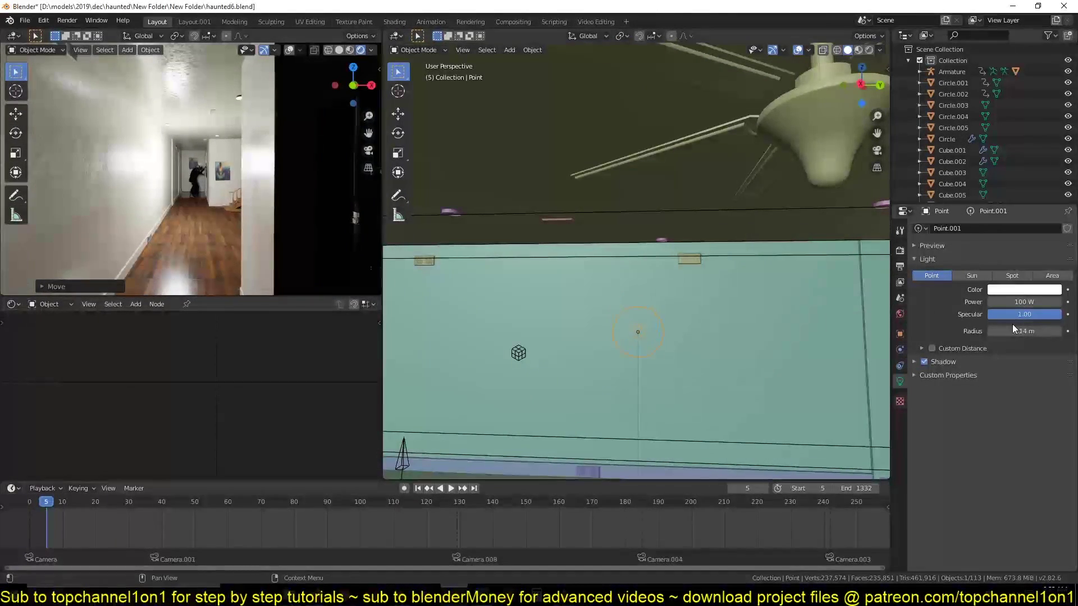
pyautogui.moveTo(1022, 331)
pyautogui.mouseDown()
pyautogui.moveTo(1067, 331)
pyautogui.moveTo(999, 331)
pyautogui.moveTo(1033, 331)
pyautogui.mouseUp()
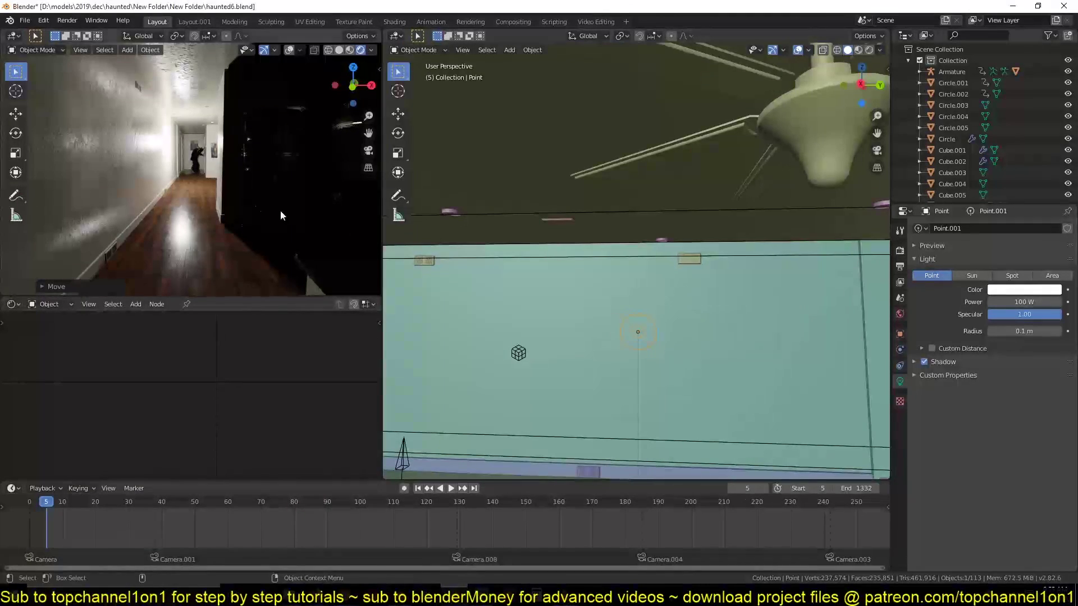
# Move the point light about 1.6 m along the global X axis, away from the hallway wall
pyautogui.moveTo(671, 308); pyautogui.dragTo(502, 286, button='middle')
pyautogui.press('g')
pyautogui.press('y')
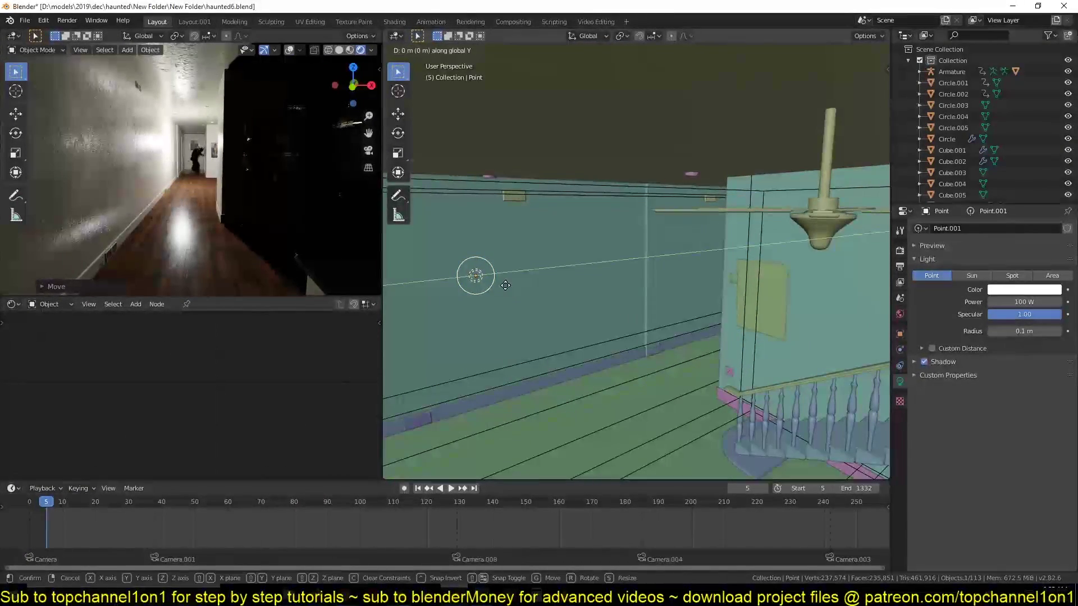
pyautogui.press('x')
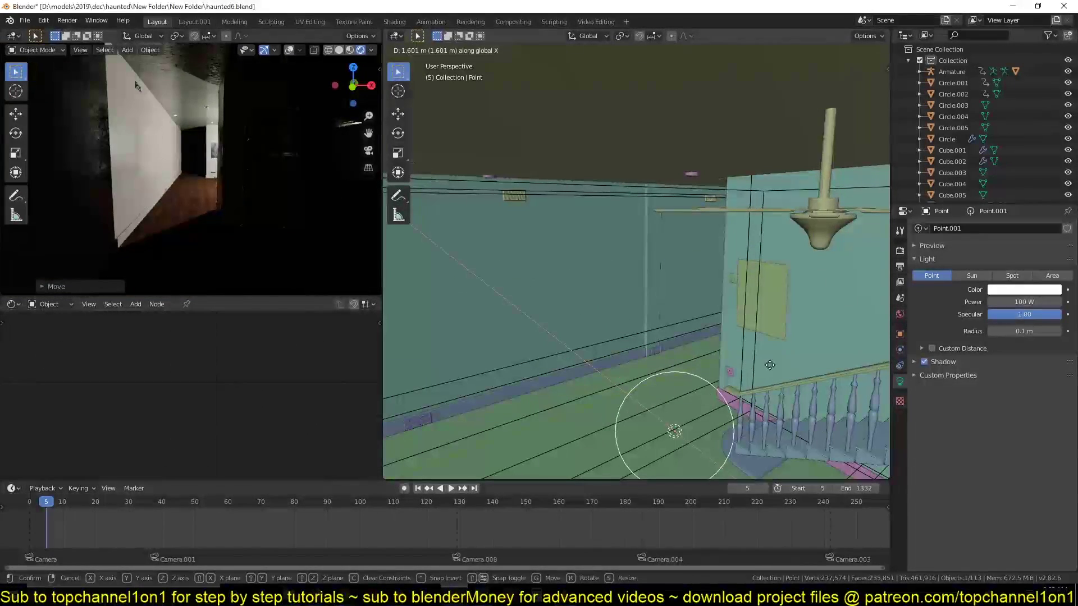
pyautogui.click(788, 366)
# Shift the point light farther along the global X axis, past the foot of the stairs
pyautogui.moveTo(539, 303); pyautogui.dragTo(561, 281, button='middle')
pyautogui.press('g')
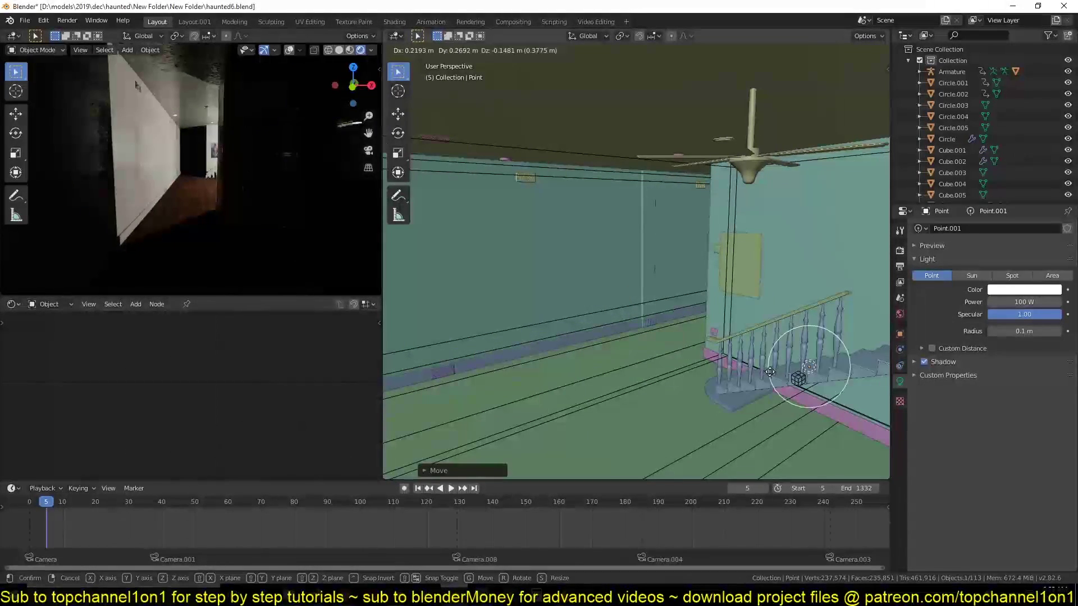
pyautogui.rightClick(732, 353)
pyautogui.press('g')
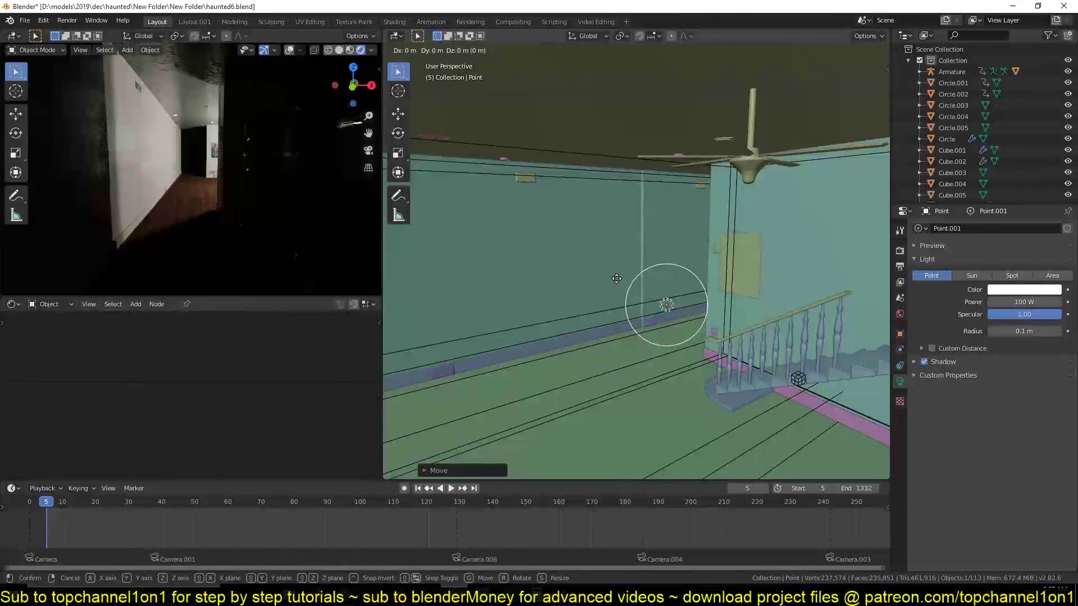
pyautogui.press('x')
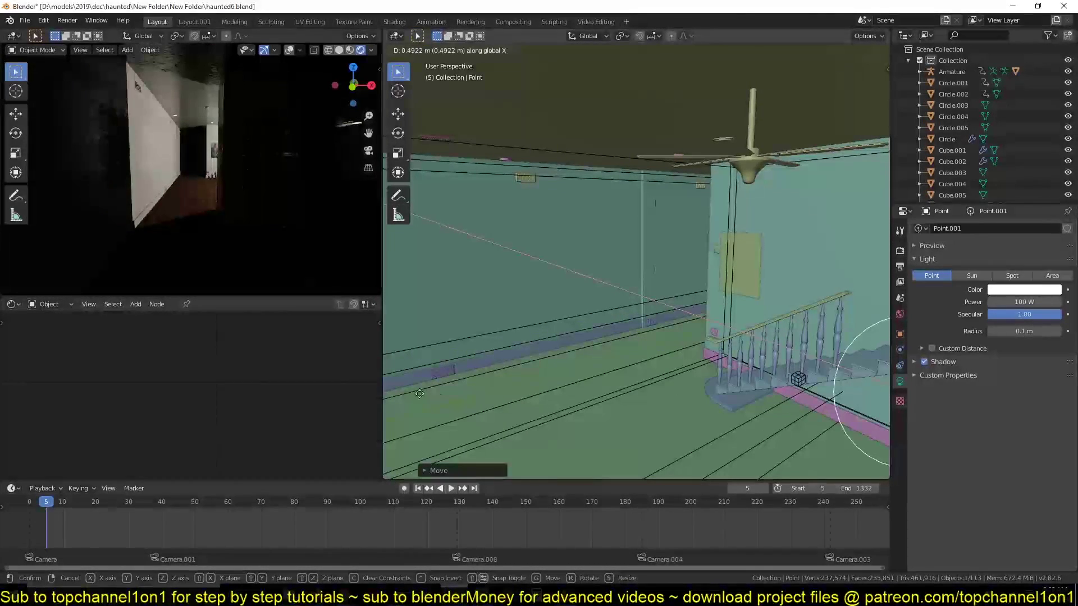
pyautogui.click(713, 389)
pyautogui.scroll(-4, 711, 389)
pyautogui.scroll(3, 712, 389)
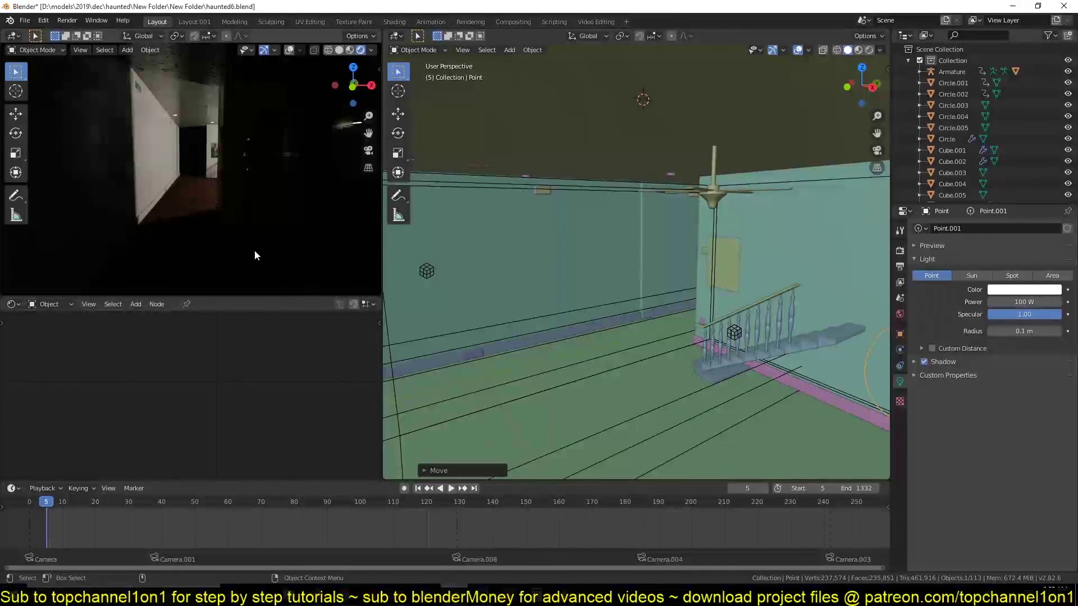
# Raise the point light along the global Z axis toward the ceiling, checking its effect on the rendered hallway
pyautogui.press('g')
pyautogui.press('z')
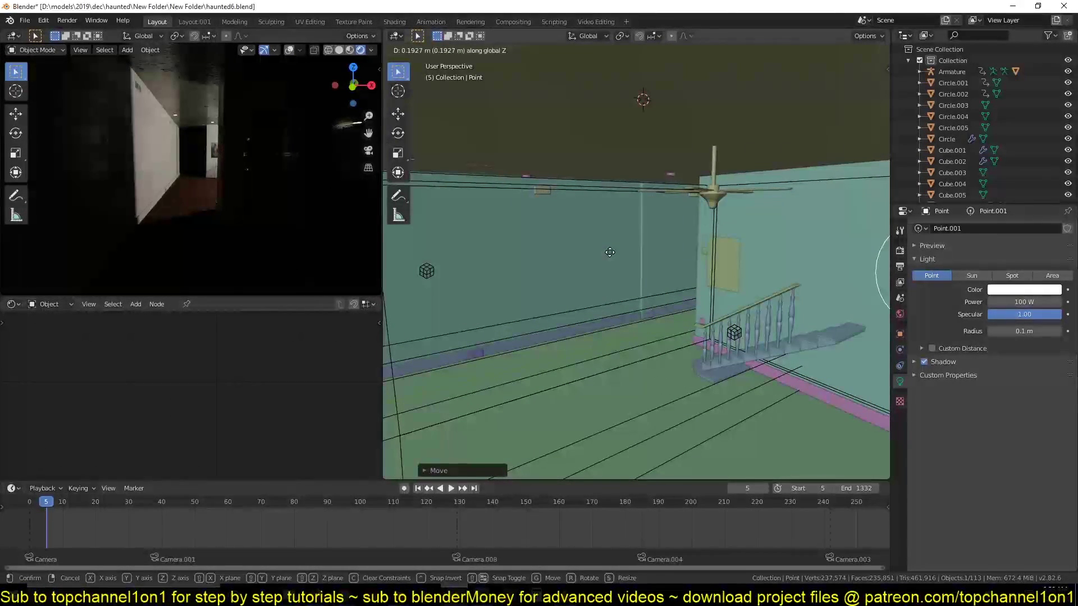
pyautogui.click(587, 320)
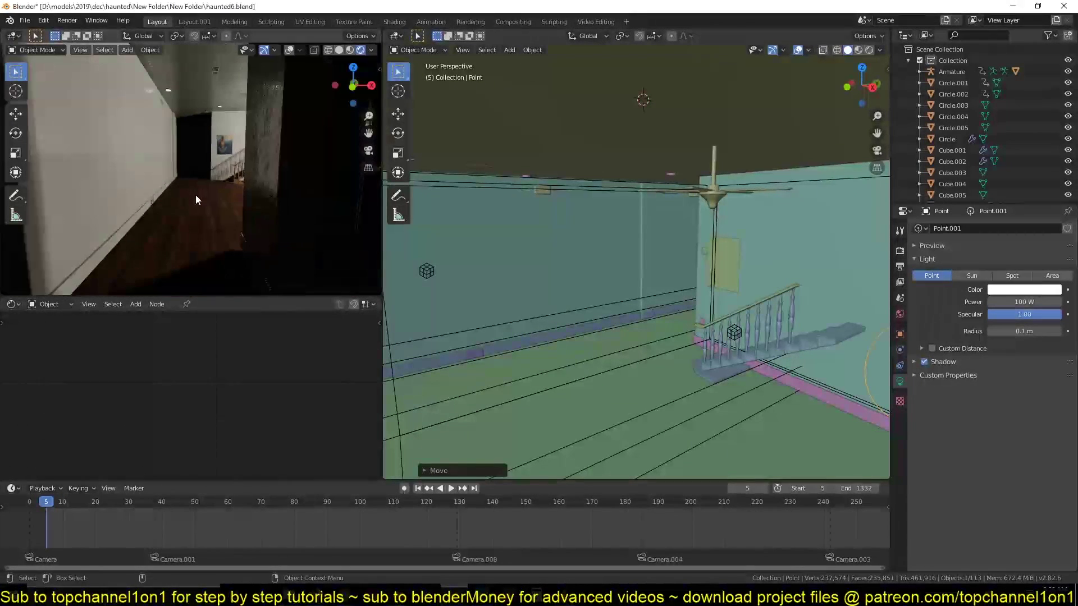
pyautogui.scroll(-3, 197, 197)
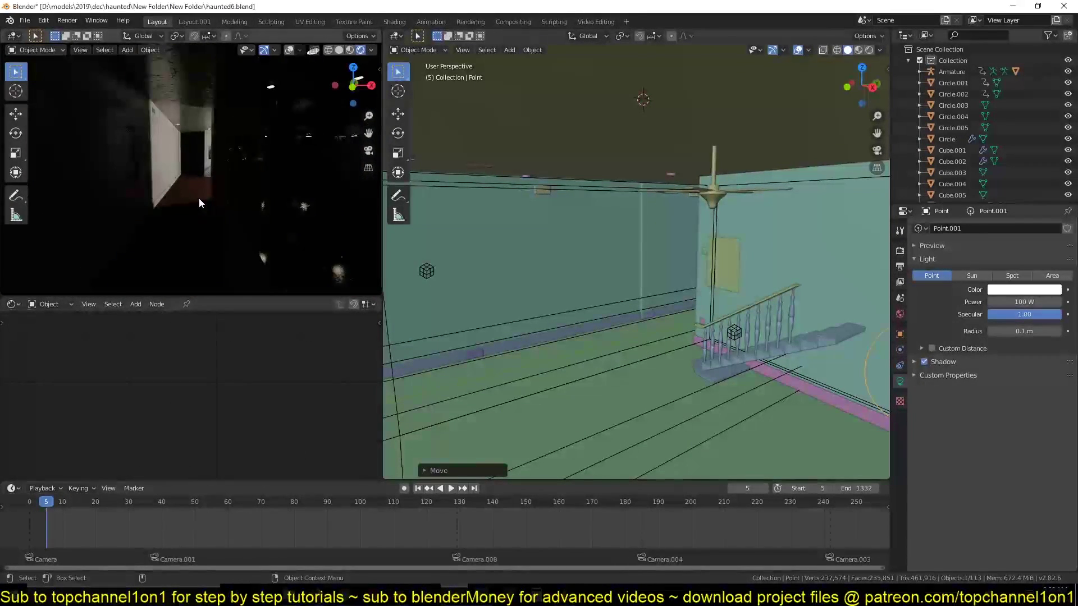
pyautogui.scroll(3, 198, 197)
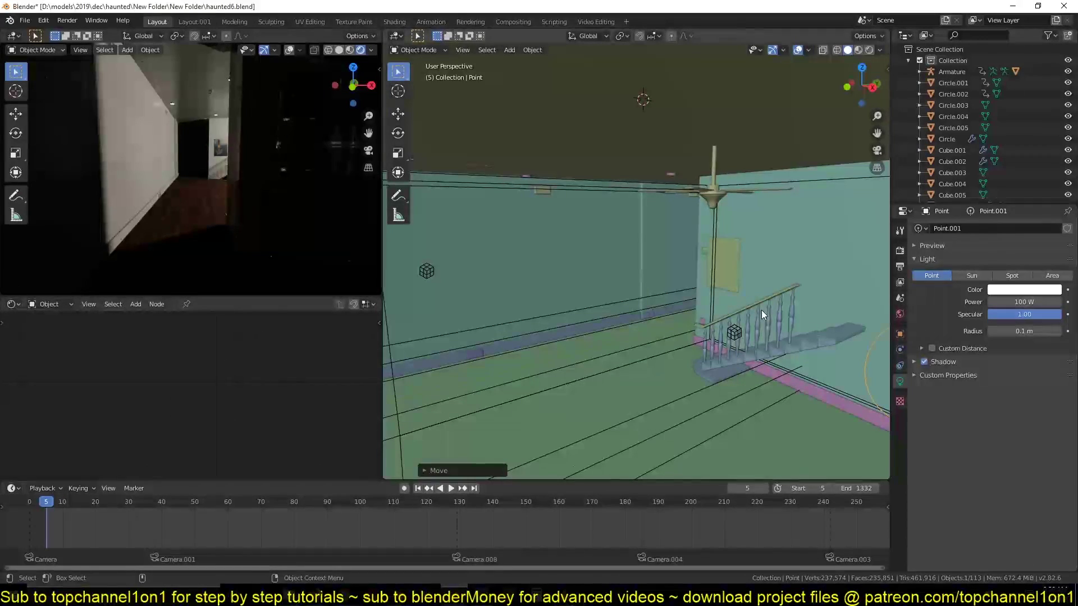
pyautogui.press('g')
pyautogui.press('z')
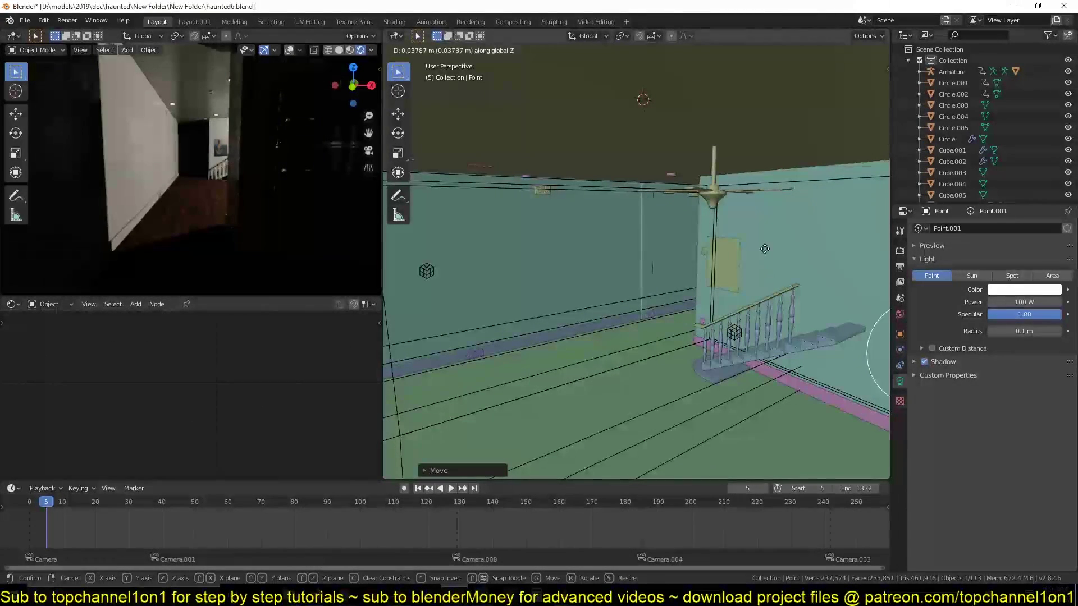
pyautogui.click(778, 198)
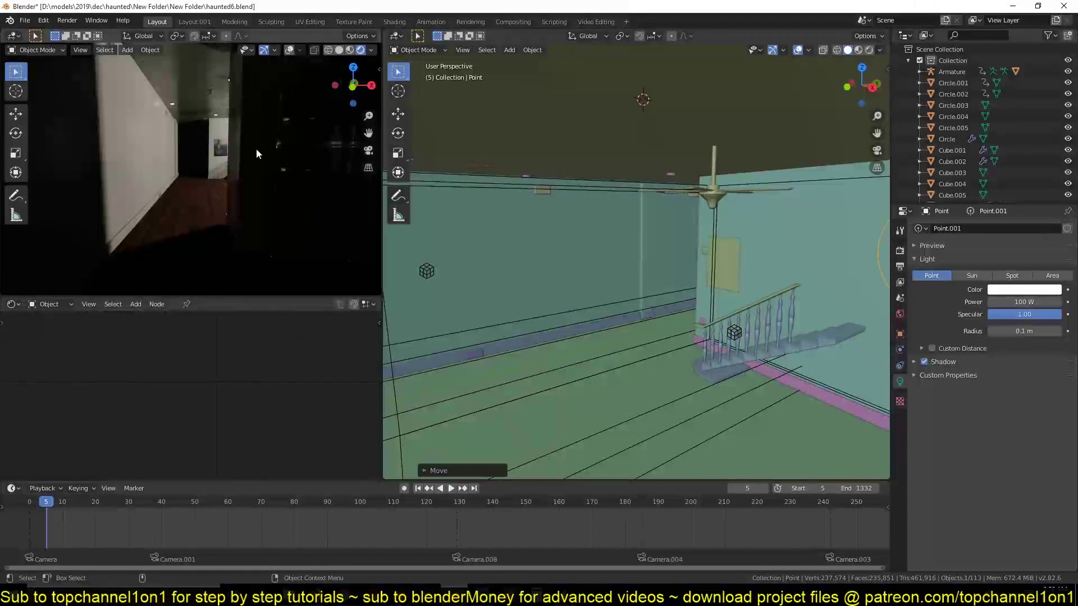
# Play the scene animation from frame 5 to frame 181, pausing to check the hallway lighting
pyautogui.press('space')
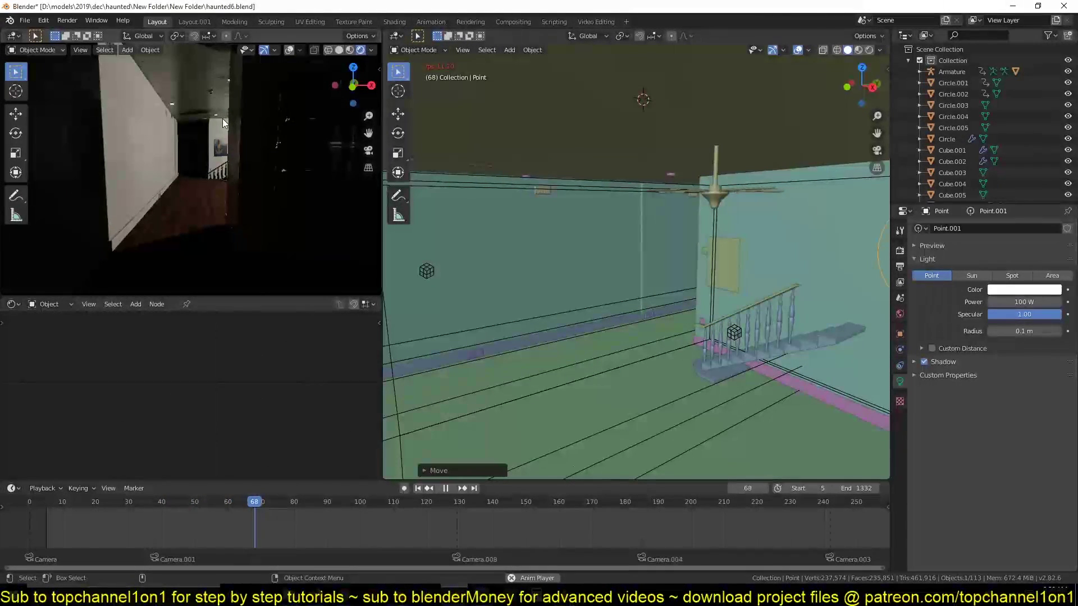
pyautogui.press('space')
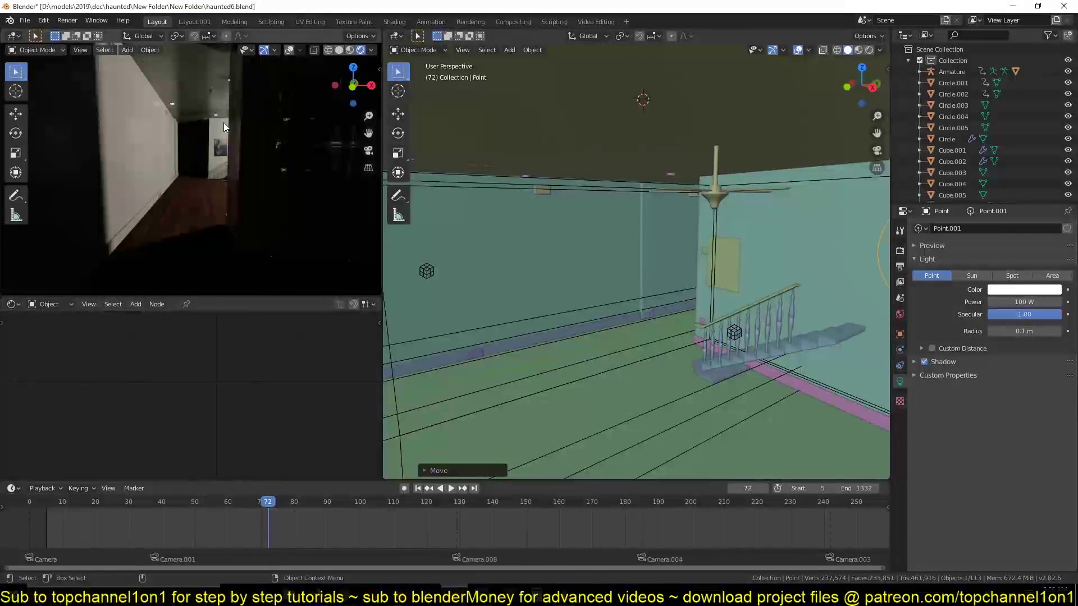
pyautogui.press('space')
pyautogui.press('space')
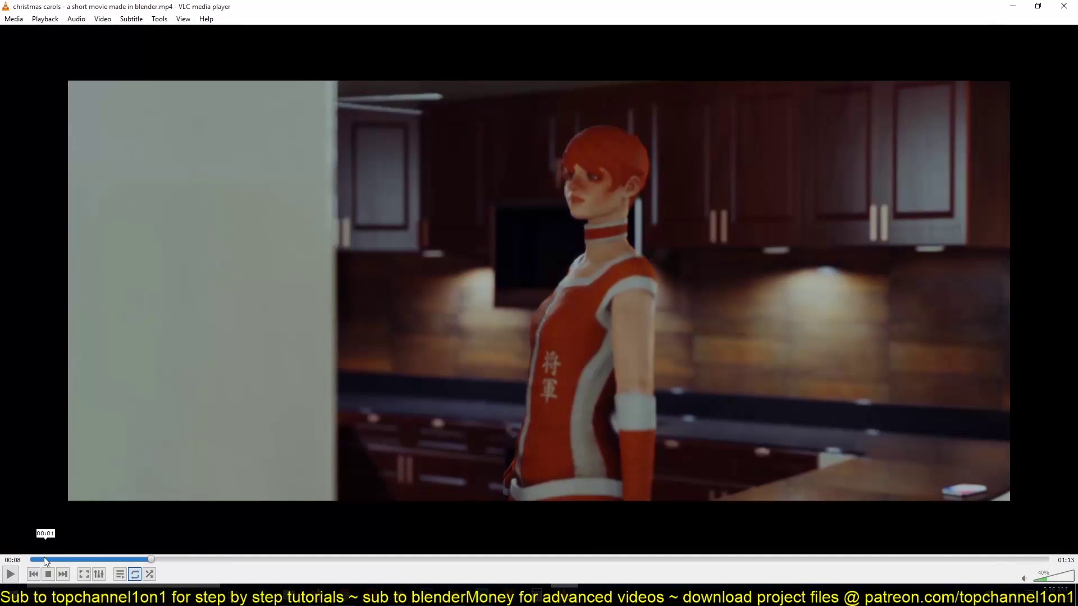
# Switch to VLC and replay the christmas carols movie from 00:01 to the kitchen shot at 00:08, studying the hallway lighting
pyautogui.click(45, 560)
pyautogui.press('space')
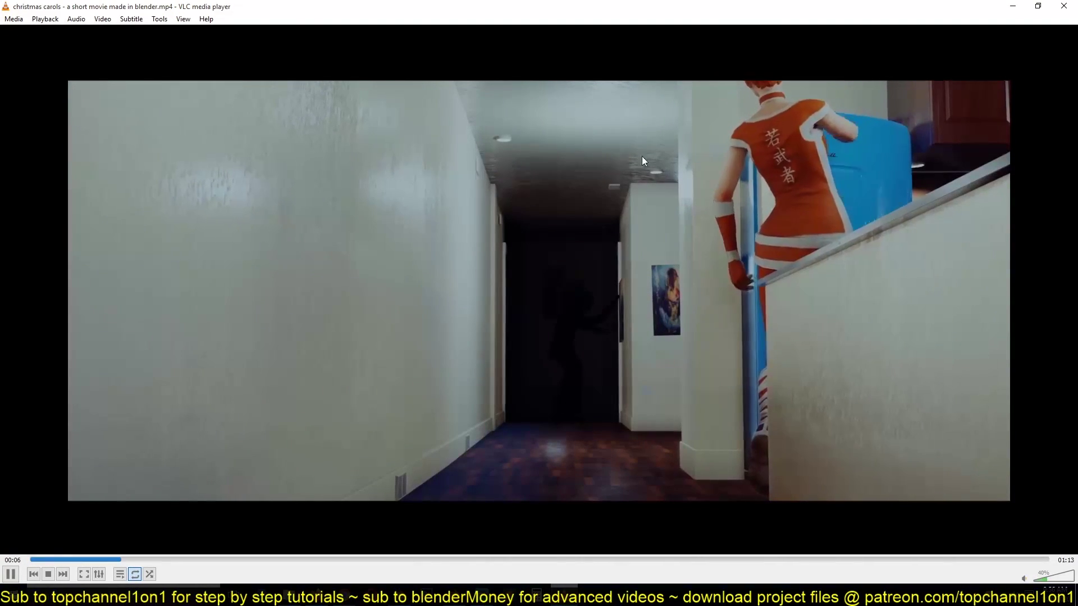
pyautogui.press('space')
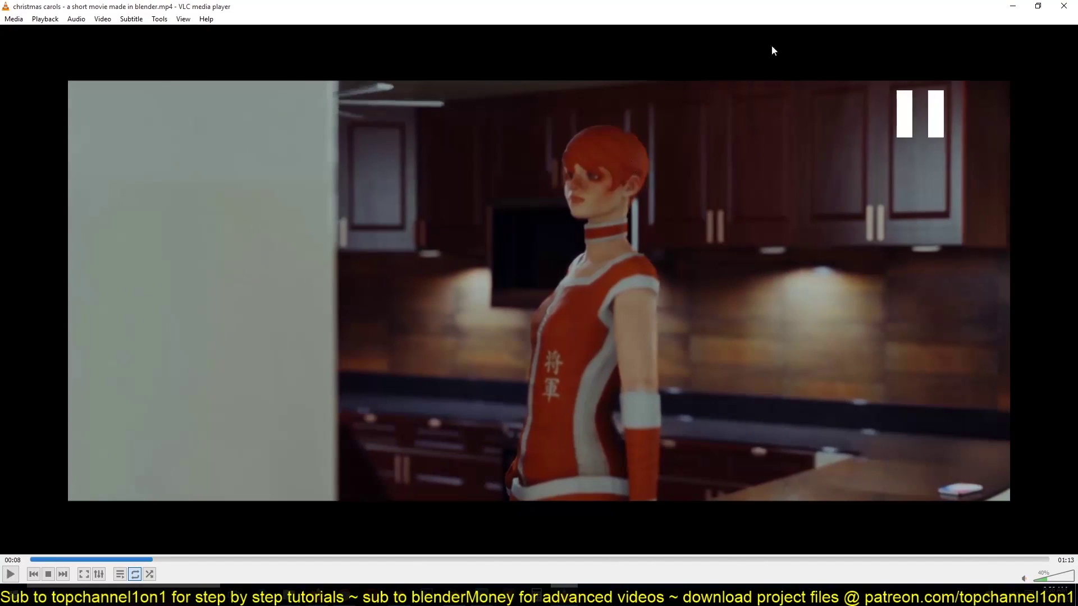
pyautogui.click(1012, 5)
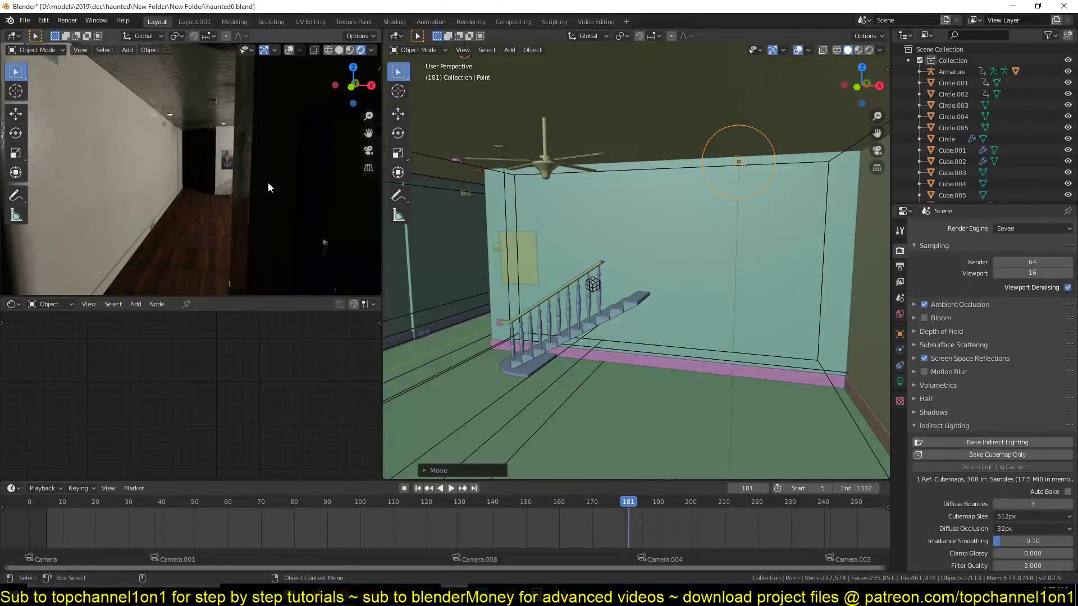
pyautogui.keyDown('shift'); pyautogui.moveTo(230, 217); pyautogui.dragTo(219, 223, button='middle'); pyautogui.keyUp('shift')
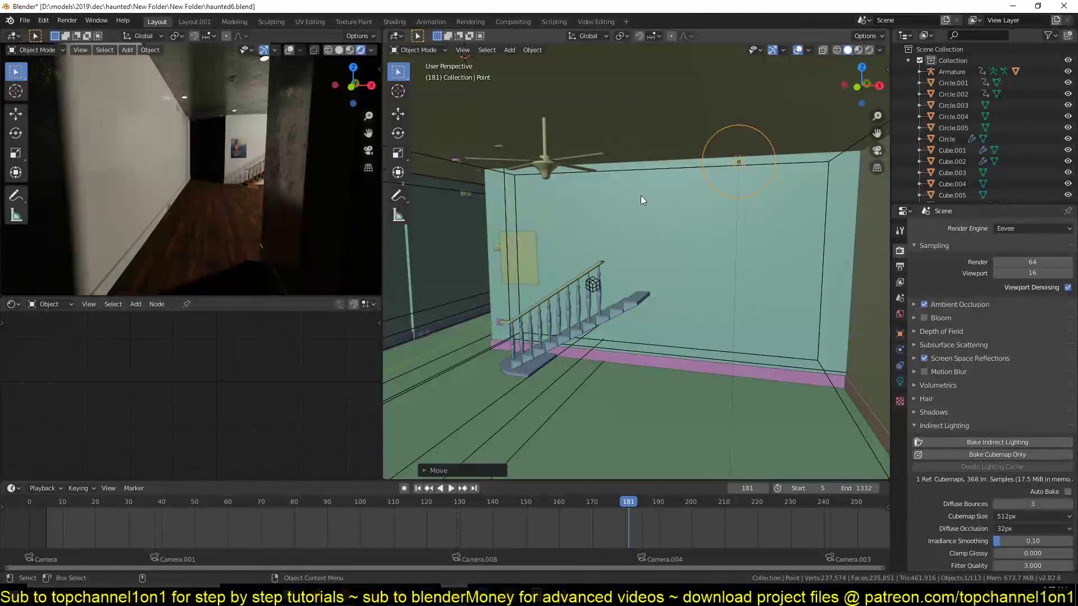
pyautogui.hotkey('shift', 'a')
pyautogui.moveTo(640, 195)
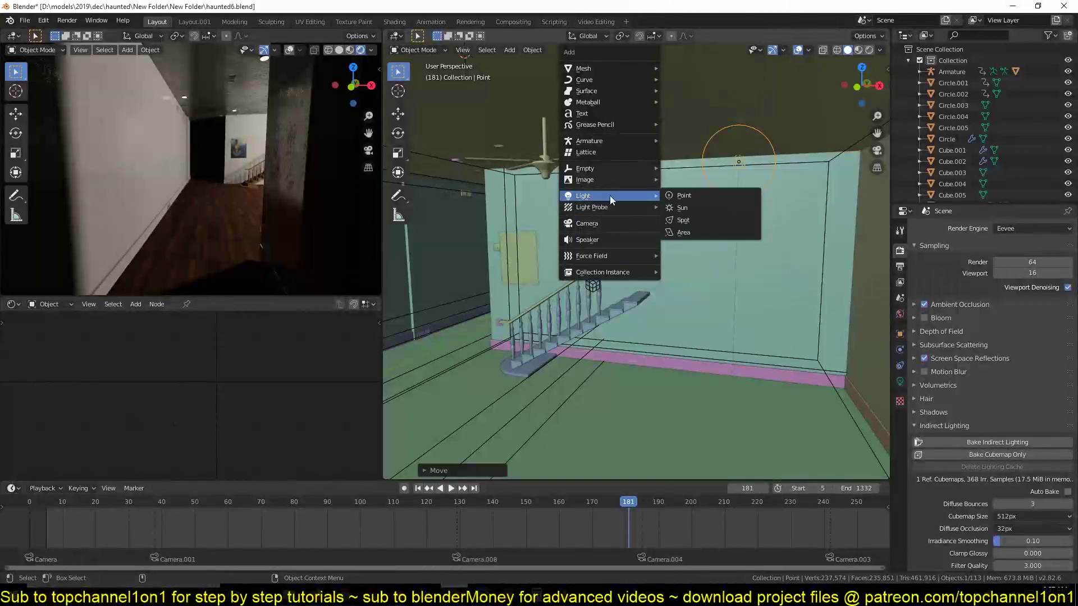
# Examine the lit hallway in the rendered view and the staircase room in the solid view from several angles
pyautogui.moveTo(609, 208)
pyautogui.keyDown('shift'); pyautogui.moveTo(481, 331); pyautogui.dragTo(547, 275, button='middle'); pyautogui.keyUp('shift')
pyautogui.scroll(4, 605, 299)
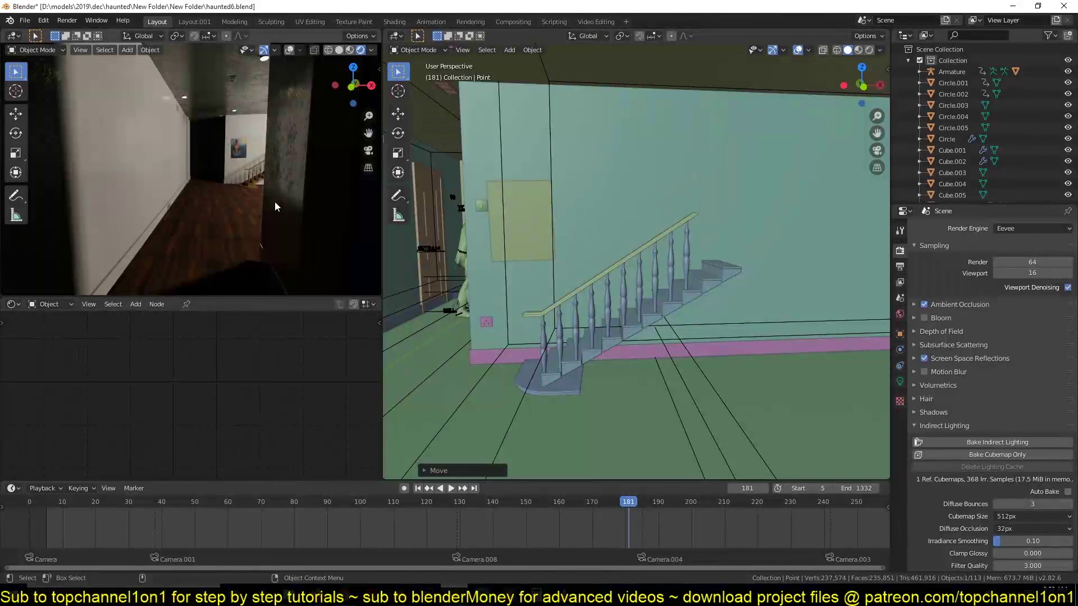
pyautogui.keyDown('shift'); pyautogui.moveTo(293, 200); pyautogui.dragTo(177, 170, button='middle'); pyautogui.keyUp('shift')
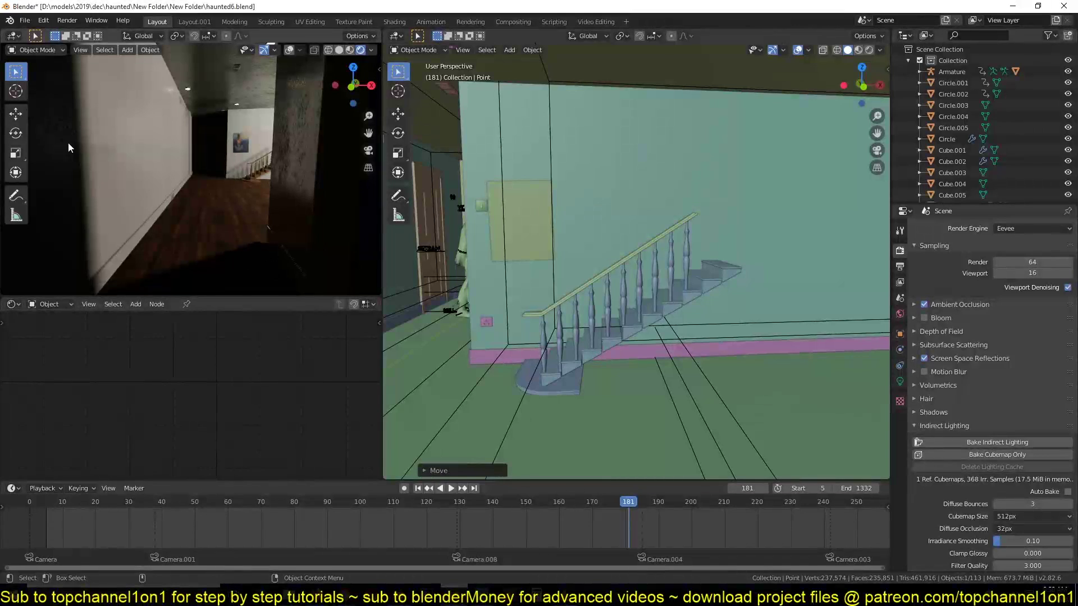
pyautogui.moveTo(95, 224); pyautogui.dragTo(157, 230, button='middle')
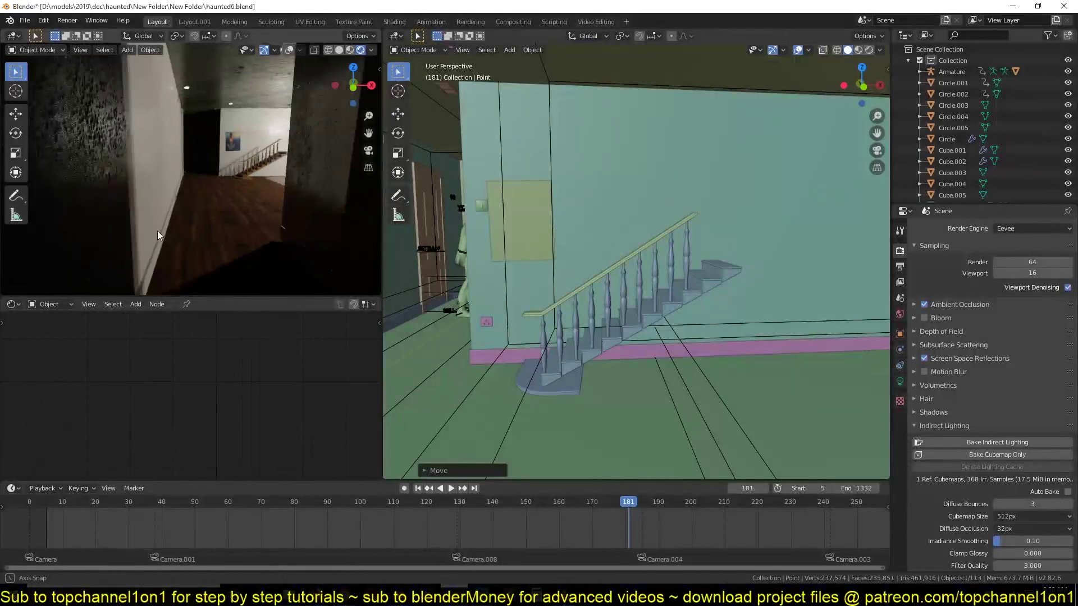
pyautogui.moveTo(220, 173); pyautogui.dragTo(211, 141, button='middle')
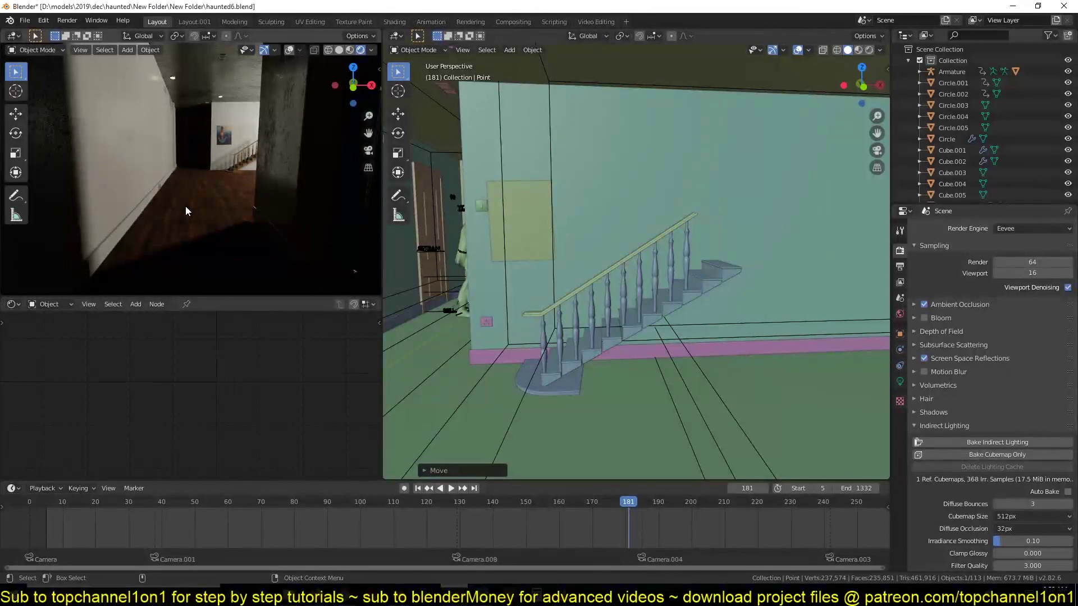
pyautogui.scroll(-1, 186, 207)
pyautogui.moveTo(208, 114); pyautogui.dragTo(247, 104, button='middle')
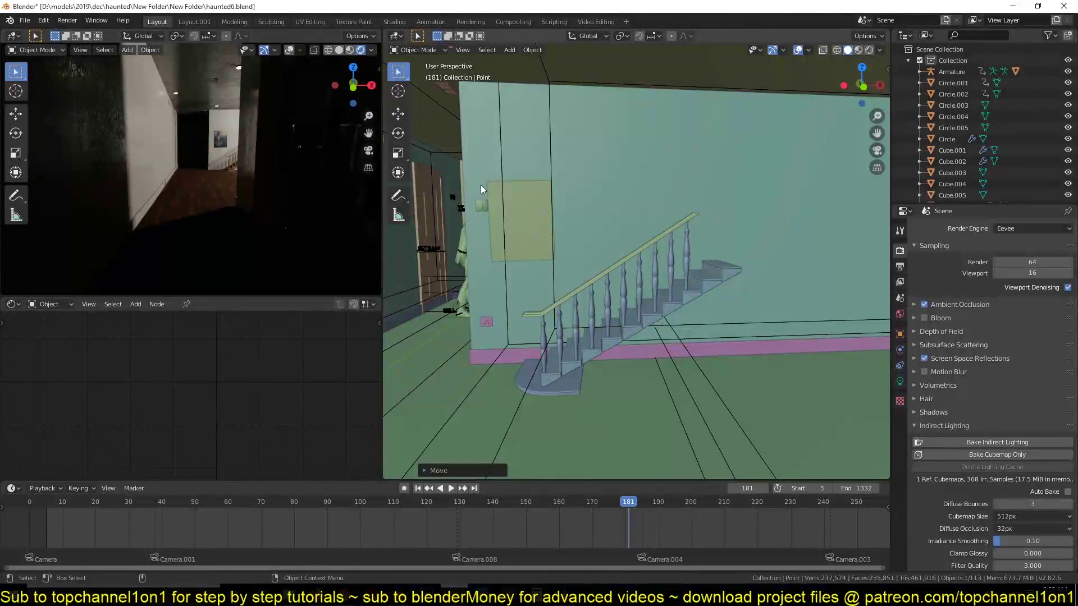
pyautogui.moveTo(480, 188)
pyautogui.mouseDown(button='middle')
pyautogui.moveTo(479, 203)
pyautogui.moveTo(598, 252)
pyautogui.mouseUp(button='middle')
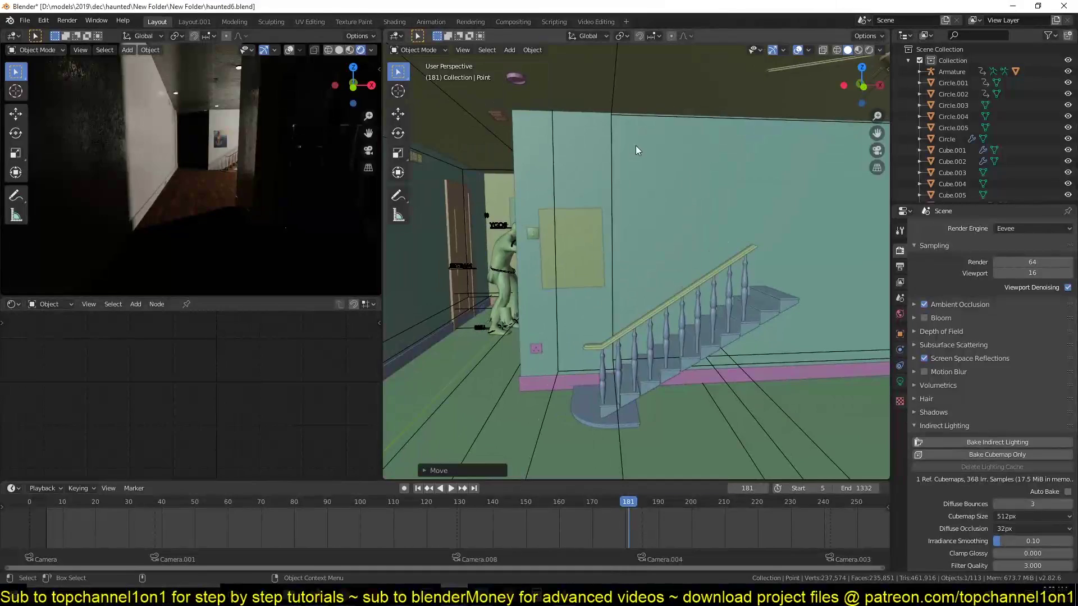
# Inspect the staircase room's irradiance volume and review the light probe and light types that can be added, without adding any
pyautogui.click(612, 133)
pyautogui.moveTo(698, 275); pyautogui.dragTo(712, 295, button='middle')
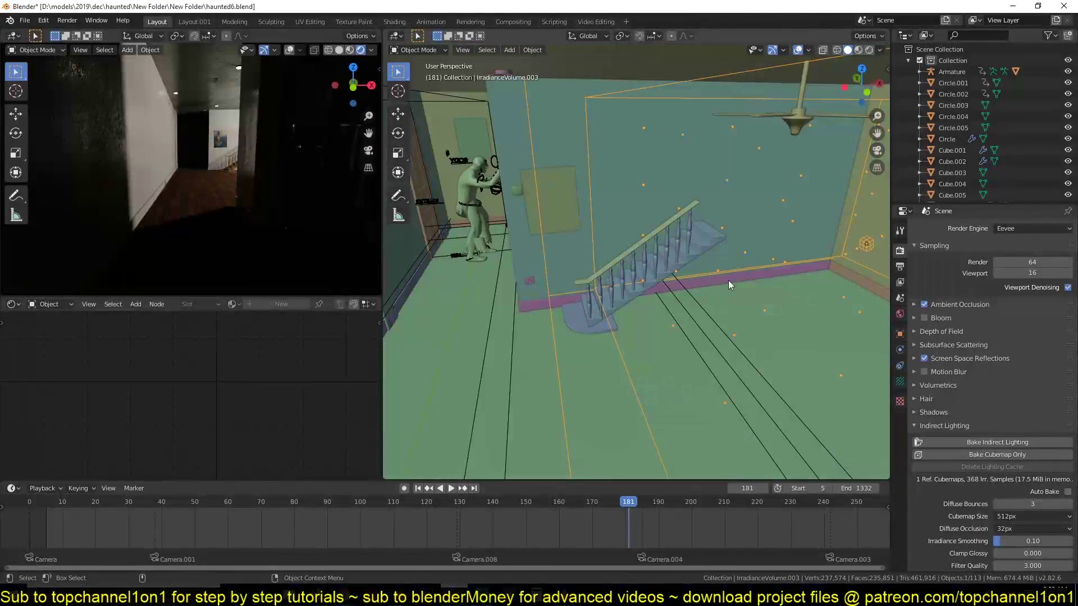
pyautogui.hotkey('shift', 'a')
pyautogui.moveTo(683, 253)
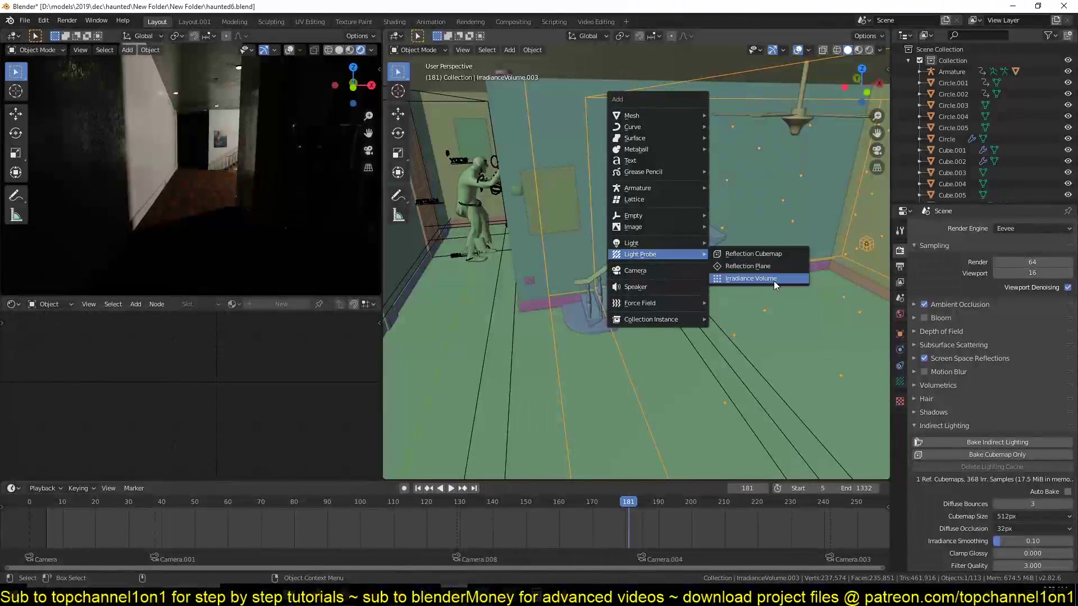
pyautogui.moveTo(487, 214); pyautogui.dragTo(546, 228, button='middle')
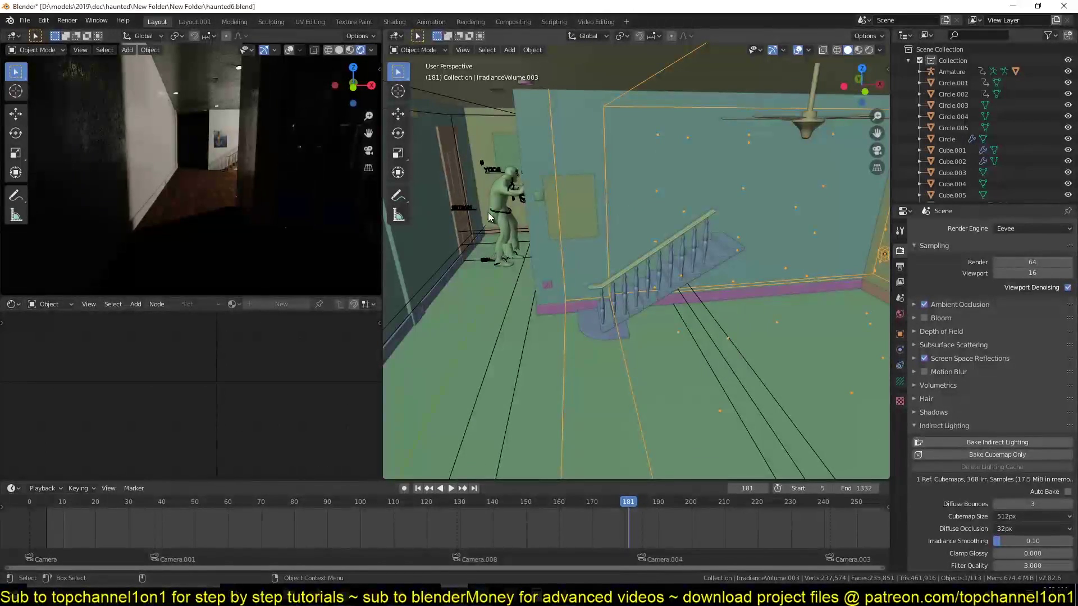
pyautogui.moveTo(492, 213); pyautogui.dragTo(608, 191, button='middle')
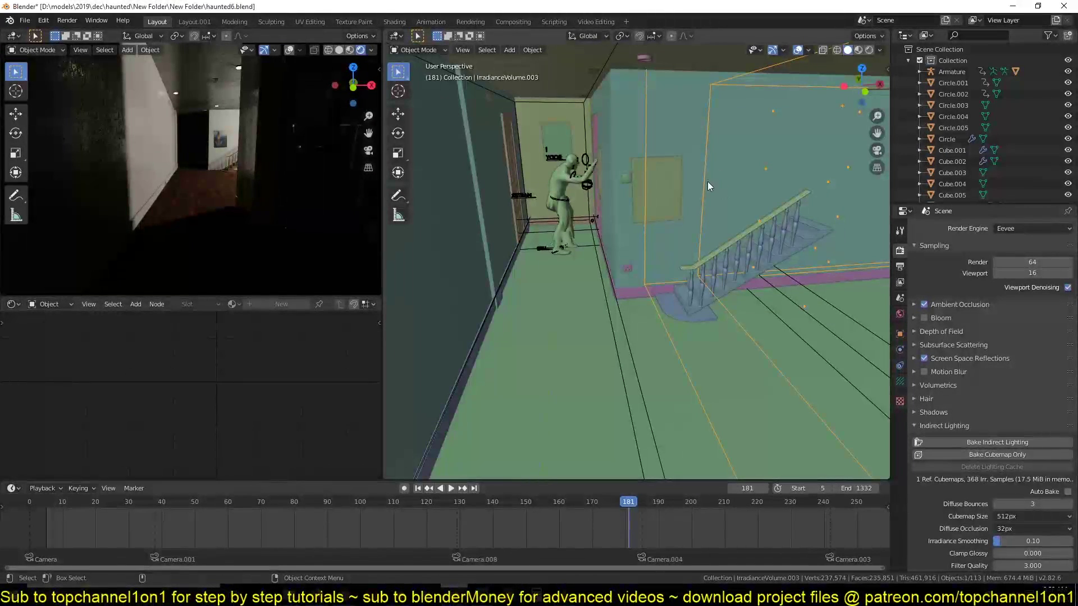
pyautogui.hotkey('shift', 'a')
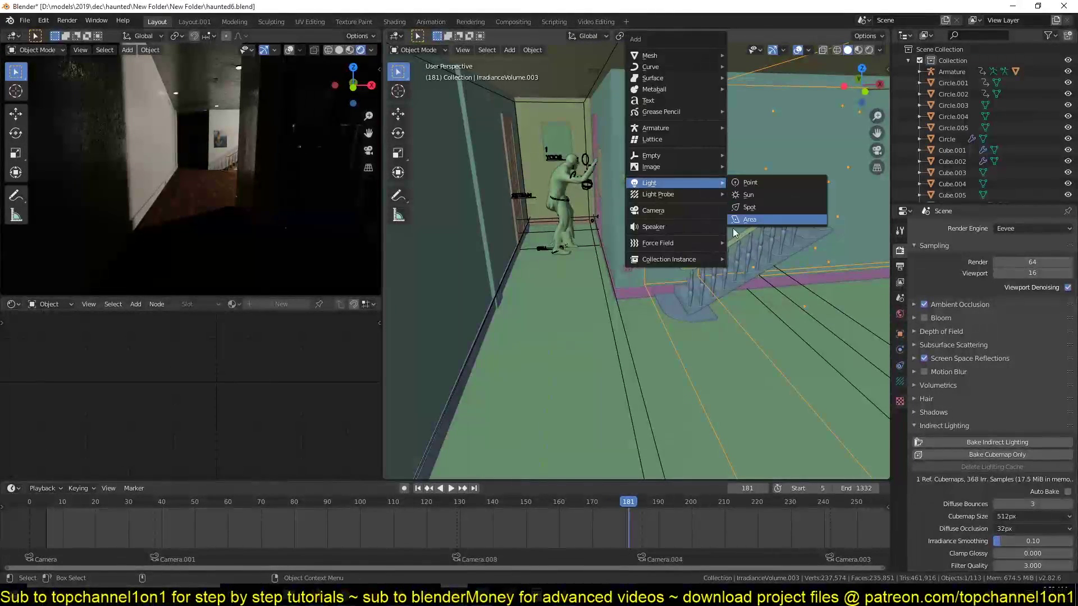
pyautogui.press('Escape')
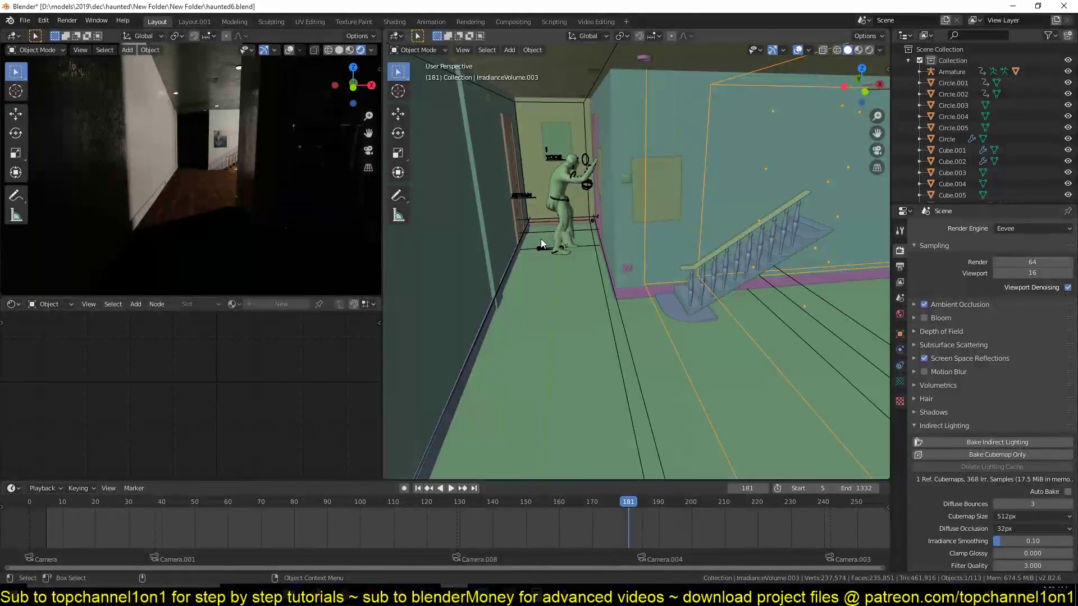
# Move the animation to frame 9
pyautogui.scroll(-2, 562, 211)
pyautogui.scroll(2, 556, 170)
pyautogui.keyDown('shift'); pyautogui.moveTo(560, 174); pyautogui.dragTo(555, 158, button='middle'); pyautogui.keyUp('shift')
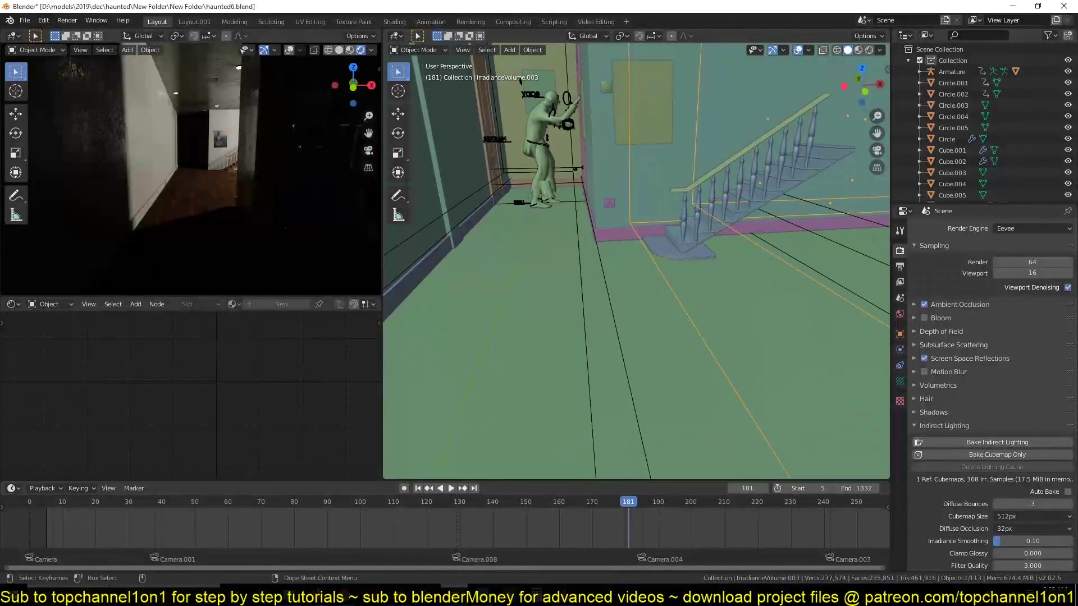
pyautogui.keyDown('shift'); pyautogui.rightClick(60, 528); pyautogui.keyUp('shift')
pyautogui.press('space')
# Select the point light near the staircase room's ceiling and show the house in a wireframe top view
pyautogui.scroll(-5, 669, 217)
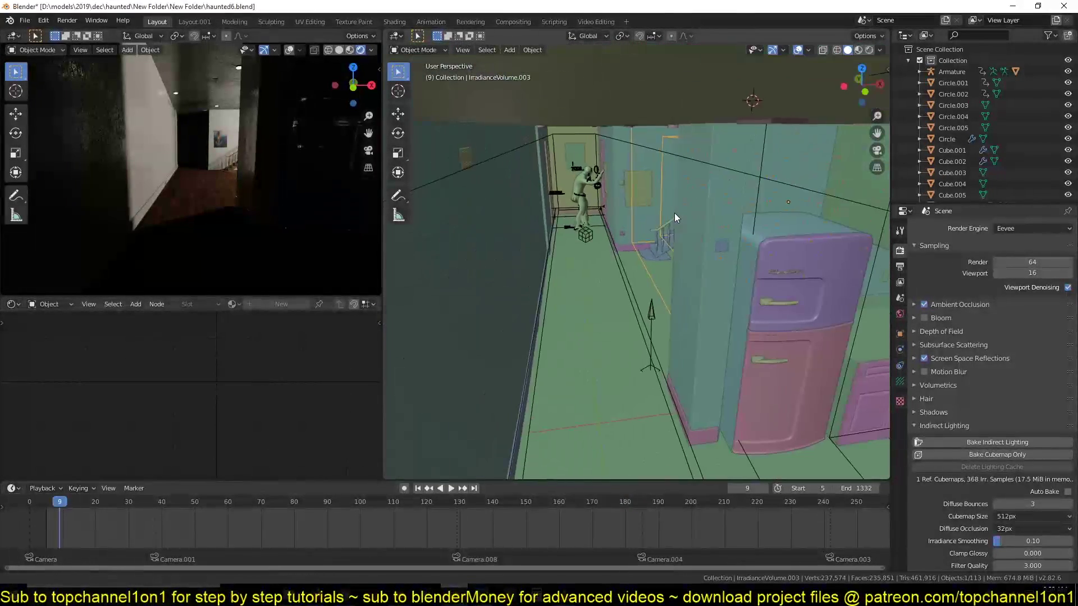
pyautogui.scroll(-3, 672, 214)
pyautogui.scroll(5, 668, 201)
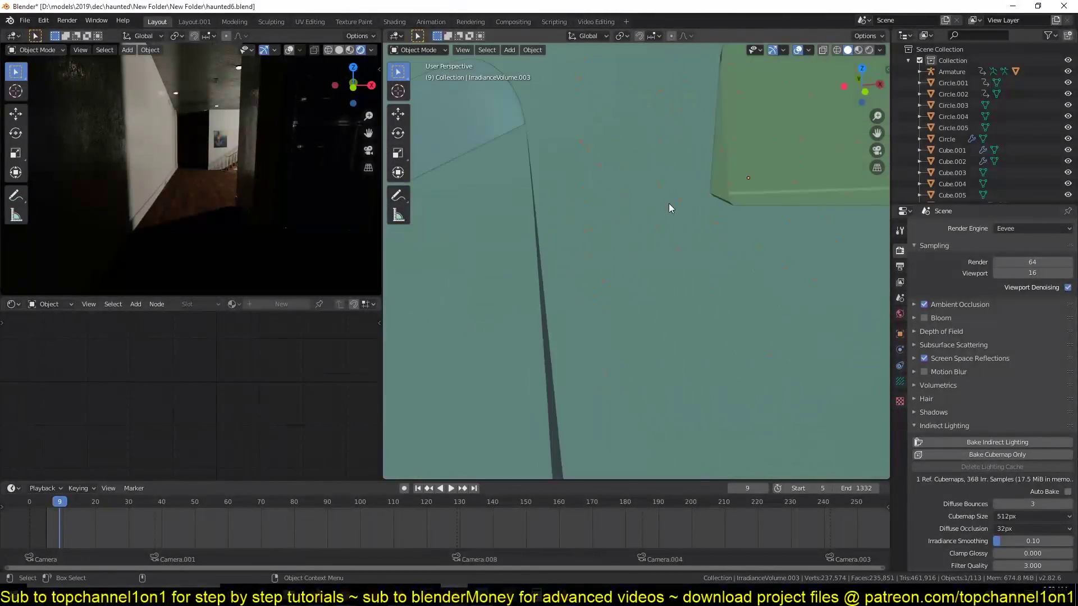
pyautogui.moveTo(691, 183); pyautogui.dragTo(721, 179, button='middle')
pyautogui.scroll(-4, 722, 177)
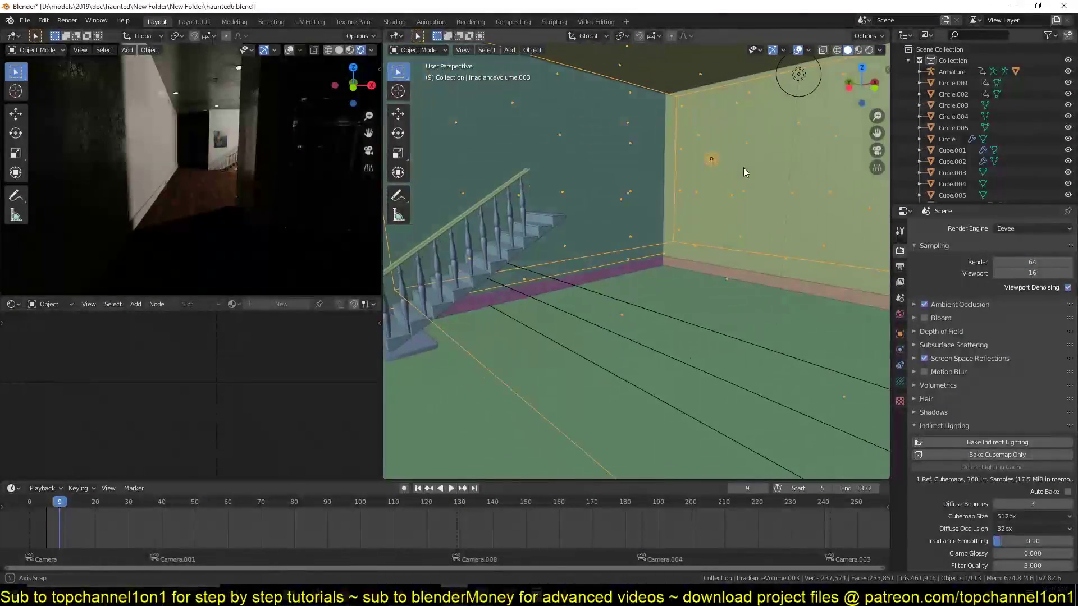
pyautogui.click(794, 80)
pyautogui.scroll(-10, 789, 169)
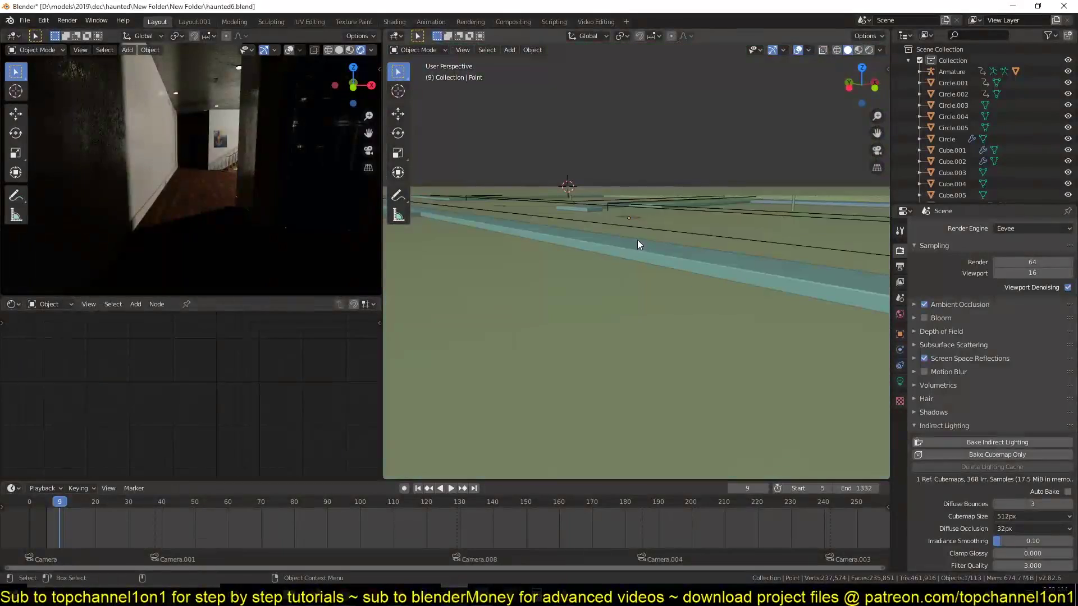
pyautogui.moveTo(637, 240)
pyautogui.mouseDown(button='middle')
pyautogui.moveTo(644, 258)
pyautogui.moveTo(601, 200)
pyautogui.mouseUp(button='middle')
pyautogui.press('KP_7')
pyautogui.press('z')
pyautogui.click(584, 213)
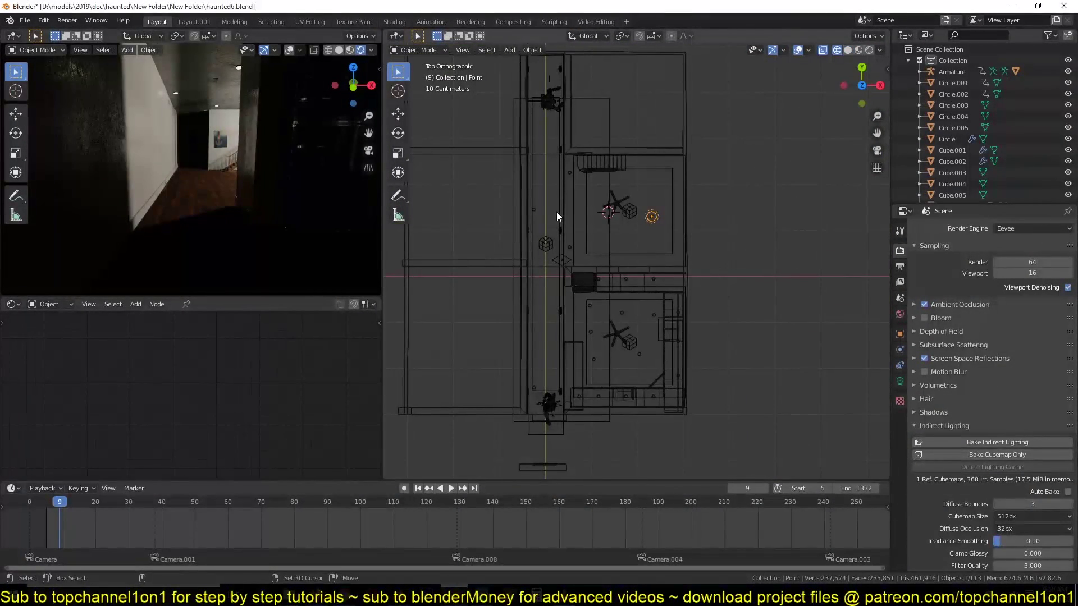
# Duplicate the point light into the kitchen beside the ceiling fan and check the rendered hallway
pyautogui.hotkey('shift', 'd')
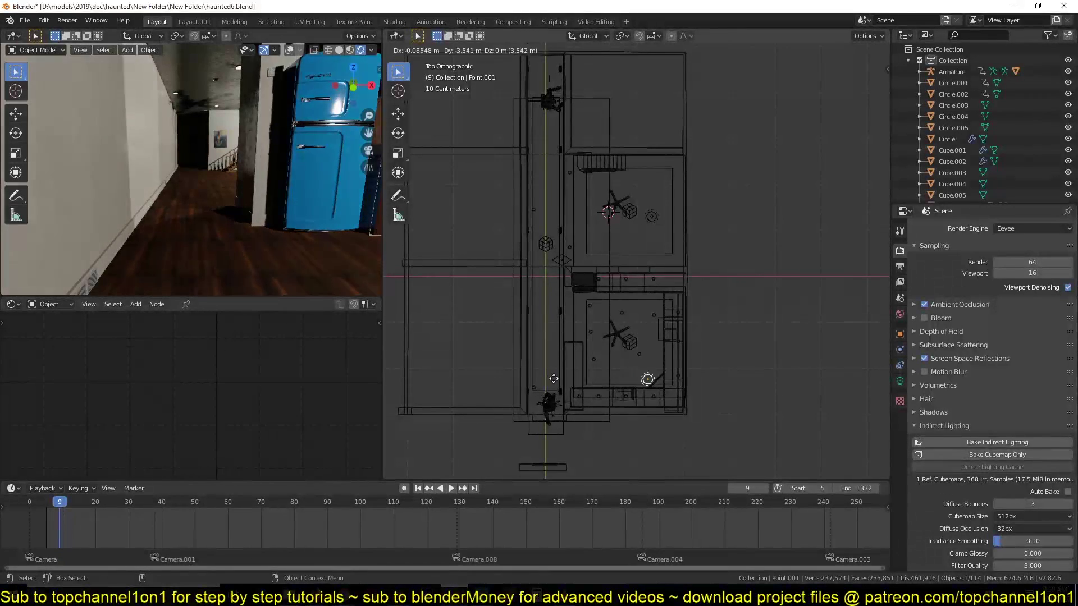
pyautogui.click(538, 341)
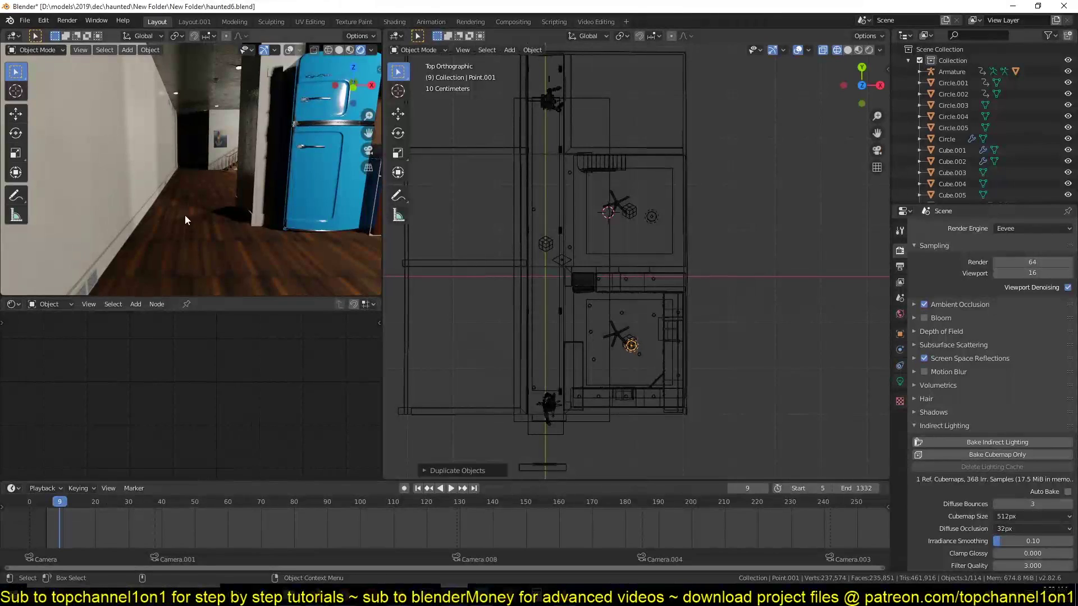
pyautogui.keyDown('shift'); pyautogui.moveTo(184, 216); pyautogui.dragTo(196, 244, button='middle'); pyautogui.keyUp('shift')
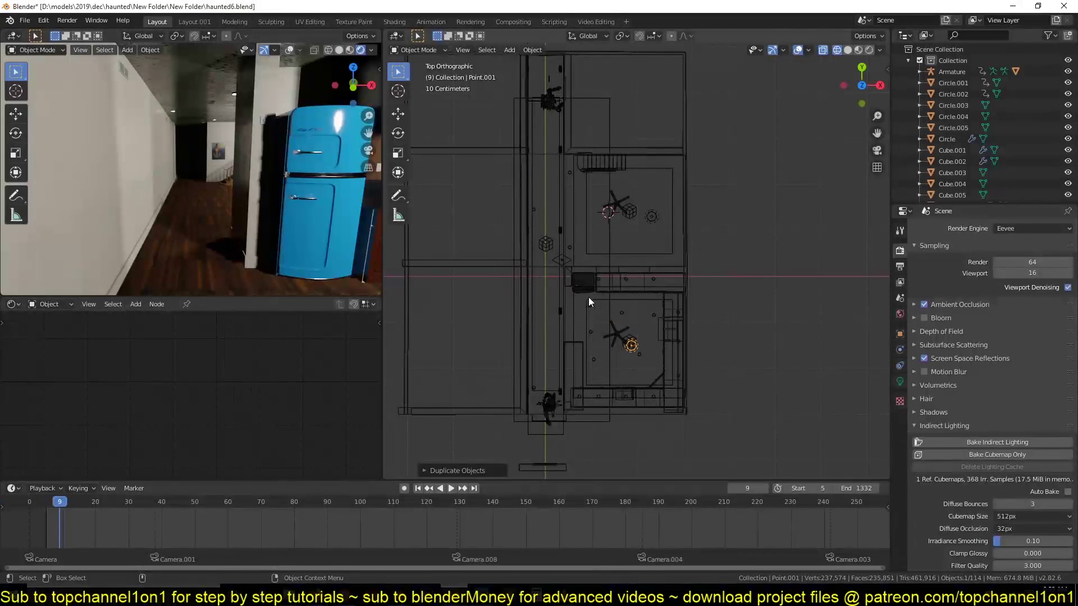
pyautogui.keyDown('shift'); pyautogui.moveTo(664, 264); pyautogui.dragTo(703, 163, button='middle'); pyautogui.keyUp('shift')
pyautogui.scroll(2, 672, 197)
pyautogui.press('KP_0')
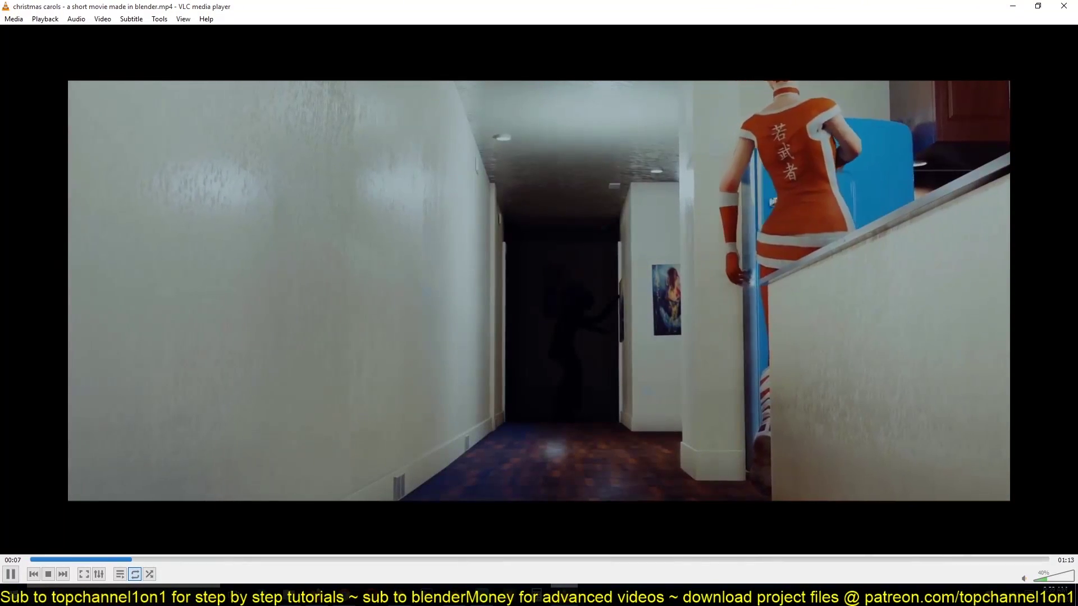
# Switch to VLC and play the movie's kitchen shot up to 00:09, studying the lights under the wall cabinets, and return to Blender
pyautogui.press('space')
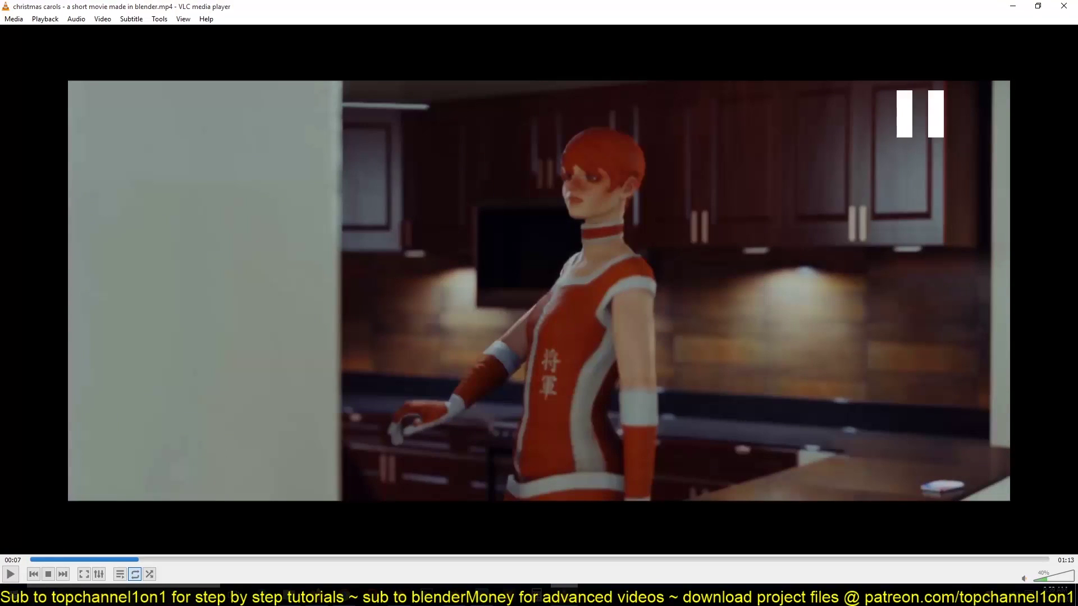
pyautogui.press('space')
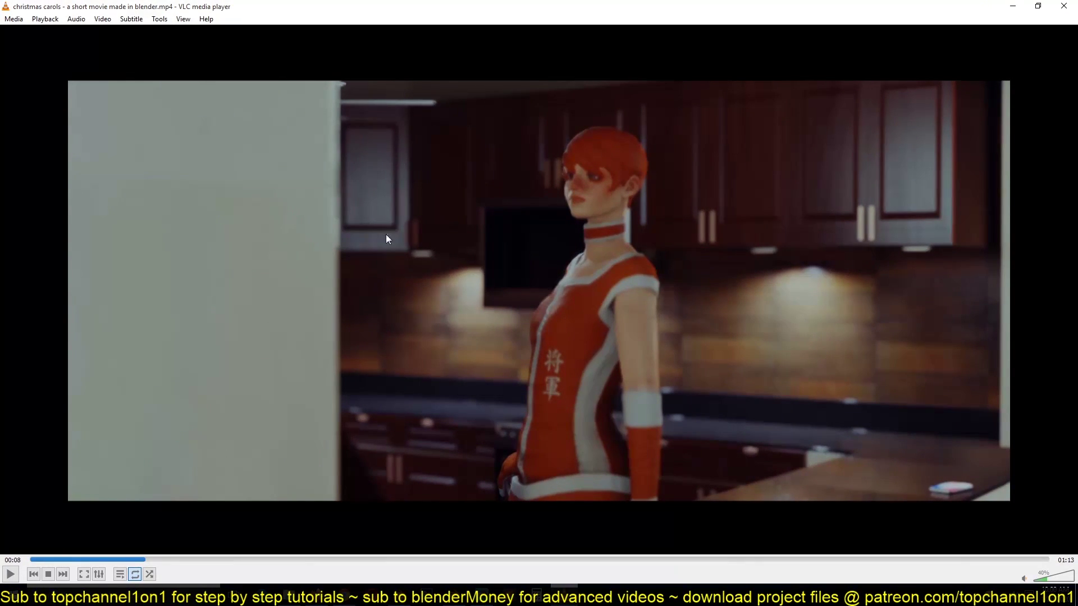
pyautogui.press('space')
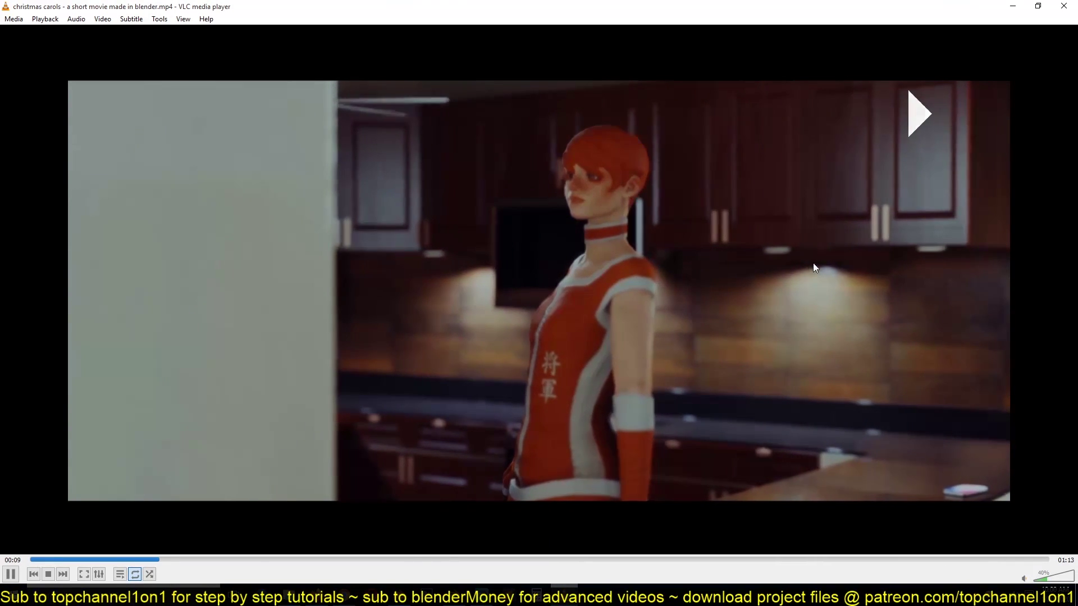
pyautogui.press('space')
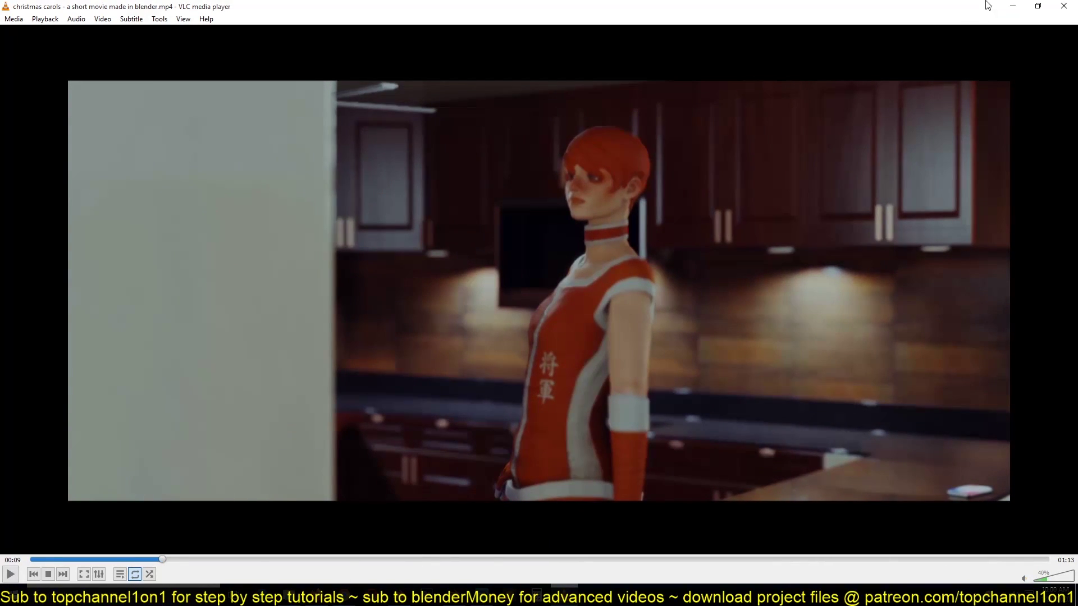
pyautogui.click(1034, 8)
pyautogui.click(1012, 9)
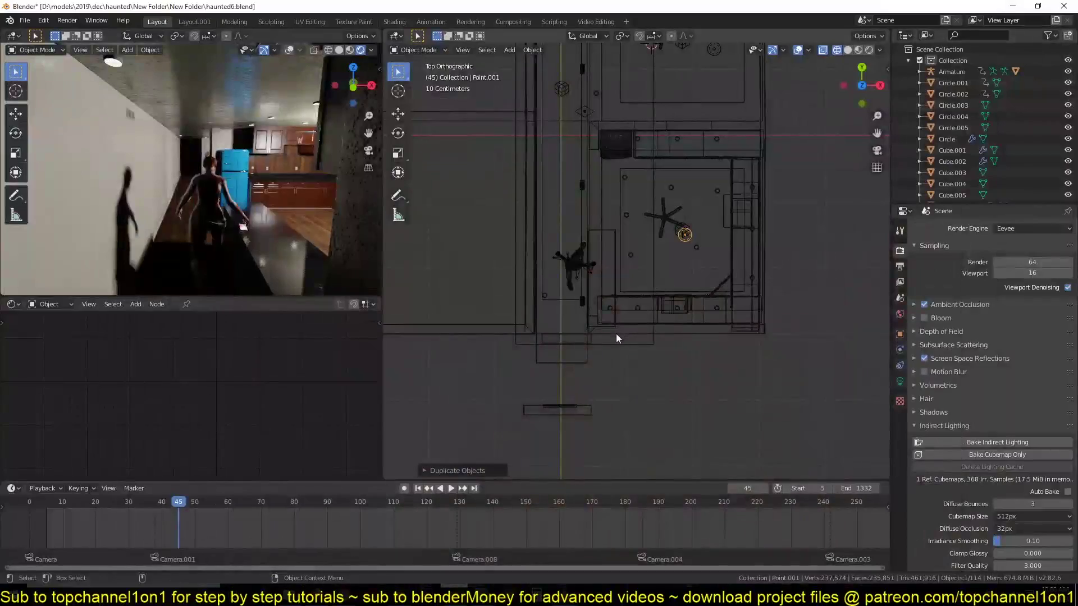
# Show the kitchen in solid shading near the stove wall and add a spot light
pyautogui.moveTo(615, 334); pyautogui.dragTo(835, 213, button='middle')
pyautogui.scroll(4, 672, 229)
pyautogui.press('z')
pyautogui.click(797, 196)
pyautogui.keyDown('shift'); pyautogui.moveTo(657, 236); pyautogui.dragTo(653, 370, button='middle'); pyautogui.keyUp('shift')
pyautogui.scroll(3, 652, 254)
pyautogui.hotkey('shift', 'a')
pyautogui.moveTo(683, 172)
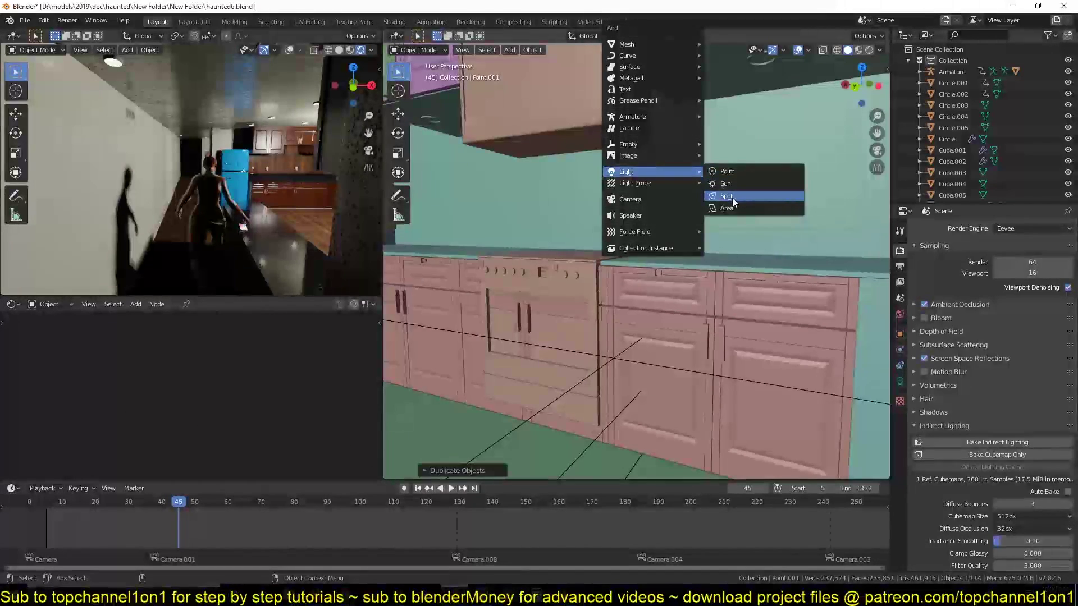
pyautogui.click(730, 196)
pyautogui.moveTo(725, 214); pyautogui.dragTo(722, 224, button='middle')
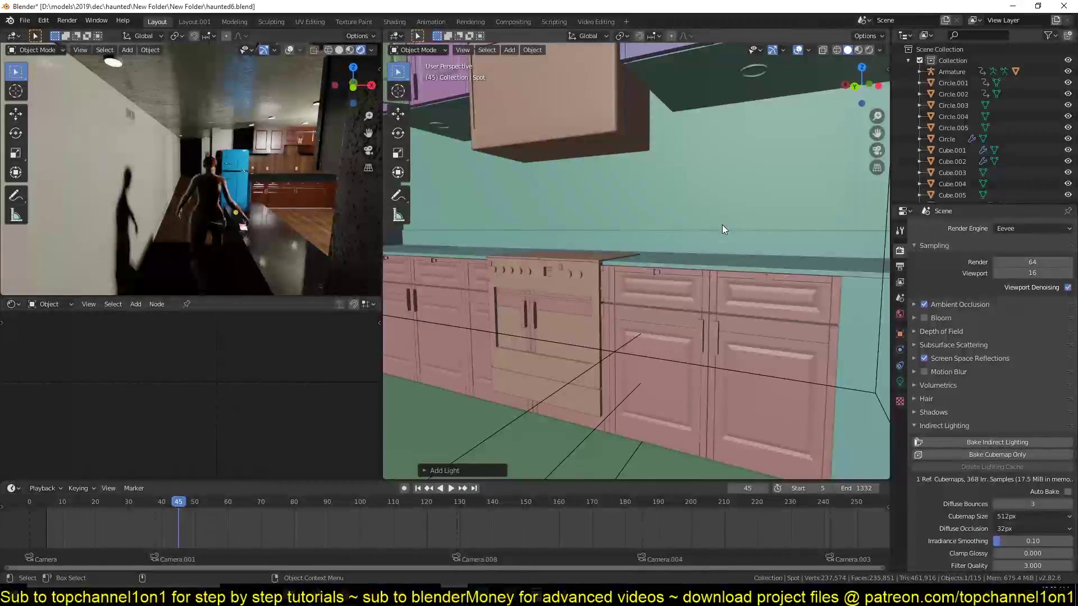
# Place the 3D cursor on the wall beneath the wall cabinets beside the range hood and snap the spot light to it
pyautogui.keyDown('shift'); pyautogui.rightClick(737, 167); pyautogui.keyUp('shift')
pyautogui.scroll(-2, 737, 166)
pyautogui.moveTo(737, 166); pyautogui.dragTo(726, 187, button='middle')
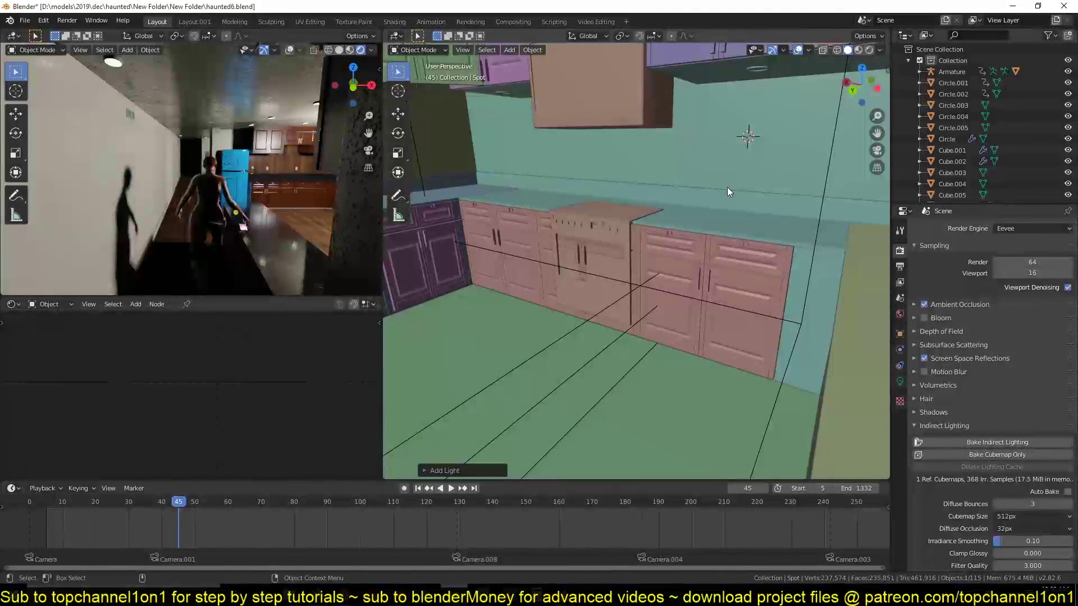
pyautogui.hotkey('shift', 's')
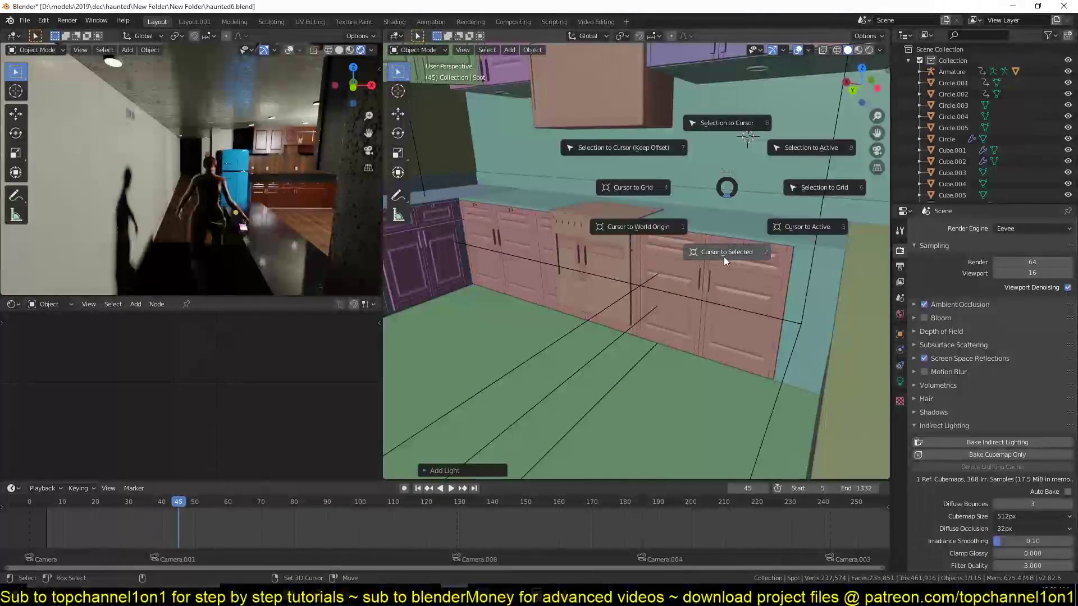
pyautogui.click(728, 122)
pyautogui.scroll(3, 695, 270)
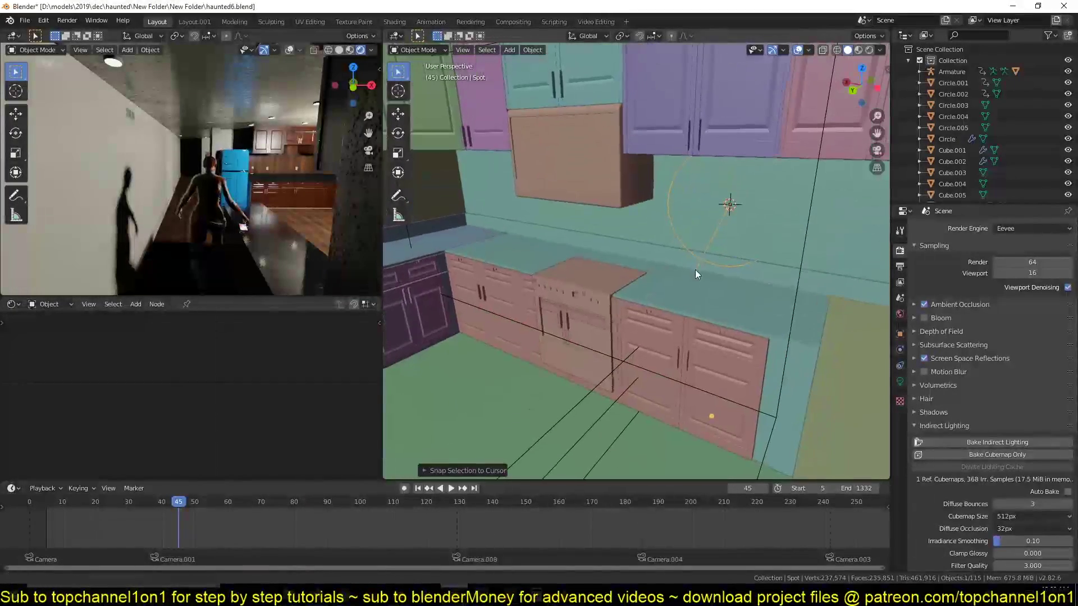
# Show the stove area in the rendered view, then move the spot light along global Y off the wall and up Z beneath the cabinet
pyautogui.moveTo(173, 212); pyautogui.dragTo(255, 214, button='middle')
pyautogui.moveTo(345, 203); pyautogui.dragTo(89, 174, button='middle')
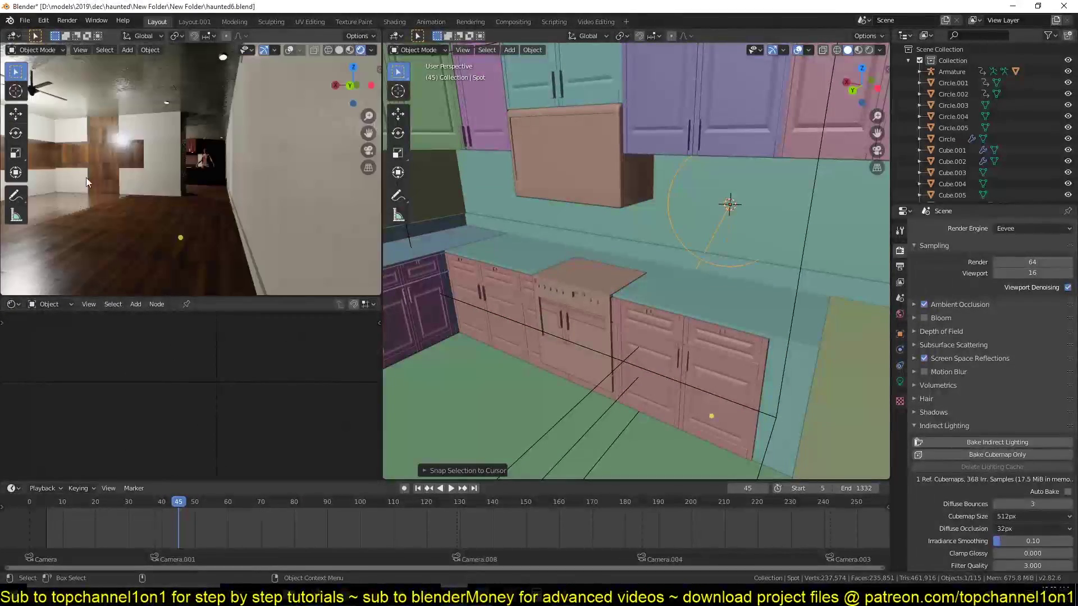
pyautogui.scroll(5, 98, 149)
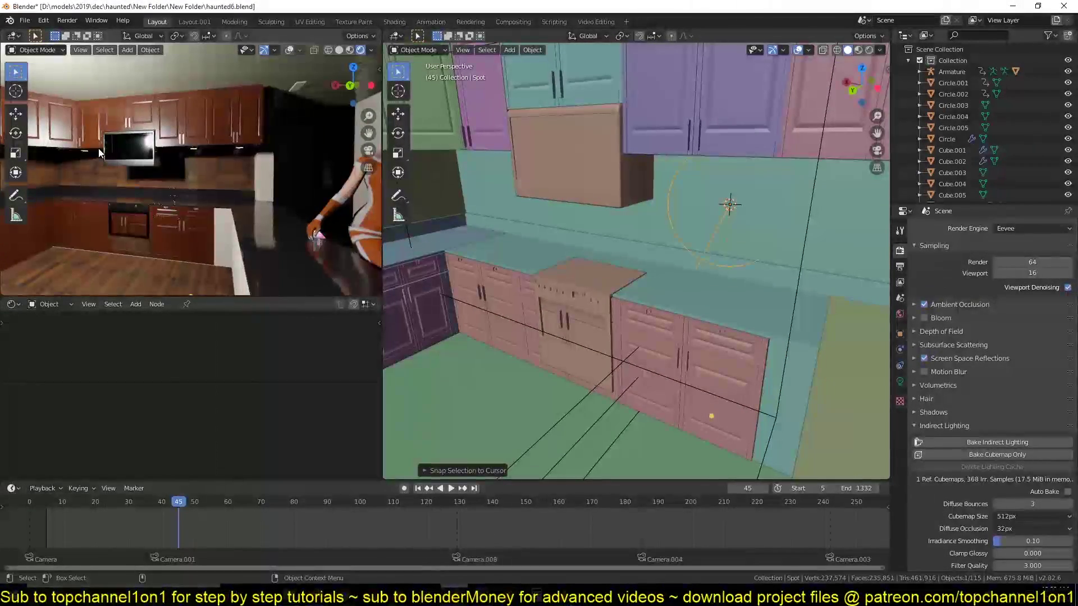
pyautogui.keyDown('shift'); pyautogui.moveTo(183, 163); pyautogui.dragTo(267, 170, button='middle'); pyautogui.keyUp('shift')
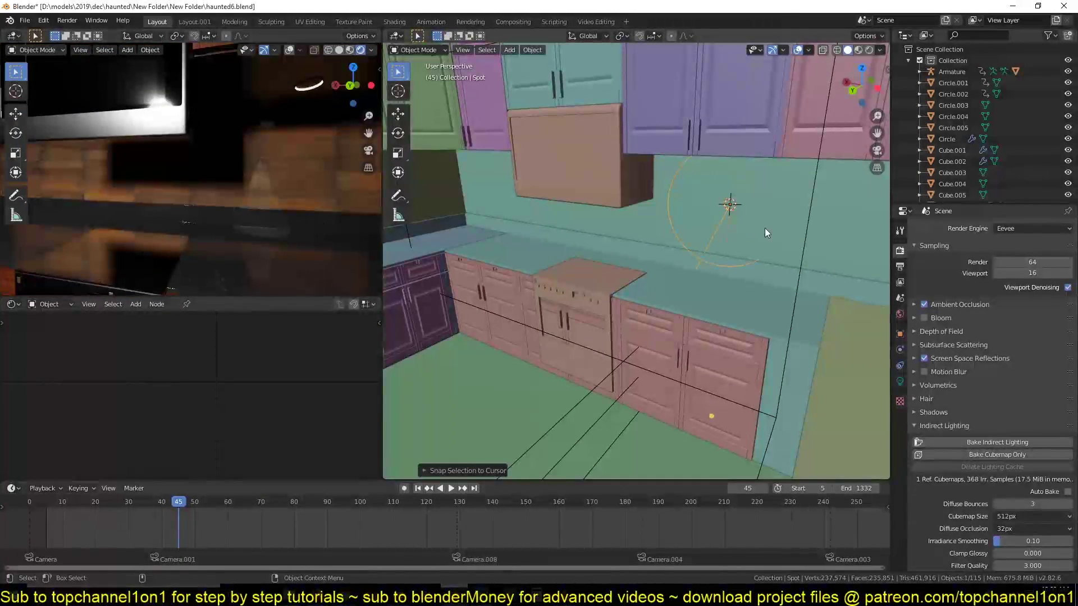
pyautogui.press('g')
pyautogui.press('y')
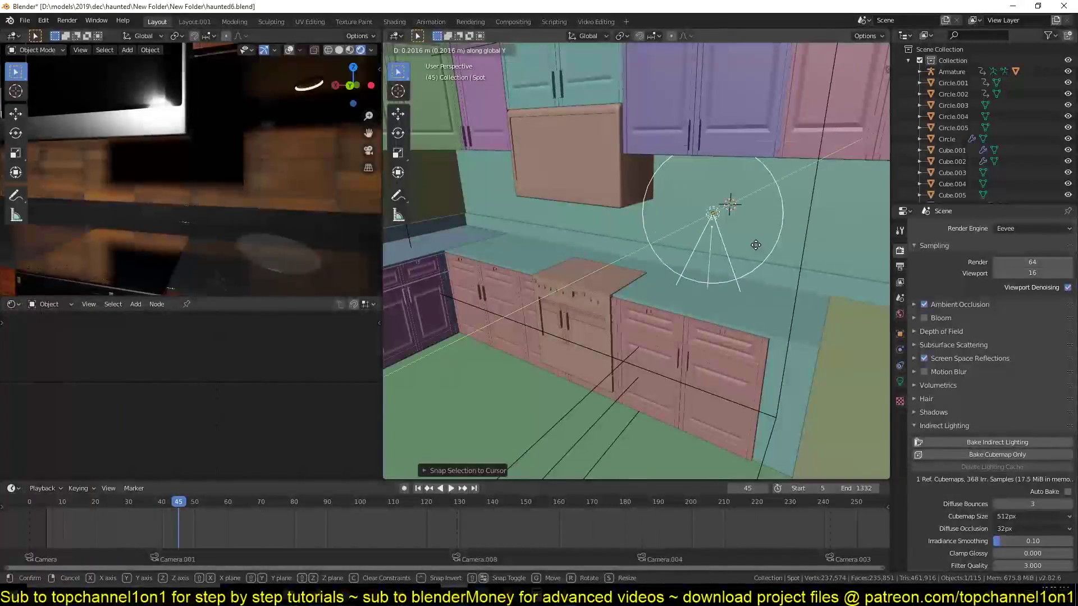
pyautogui.press('z')
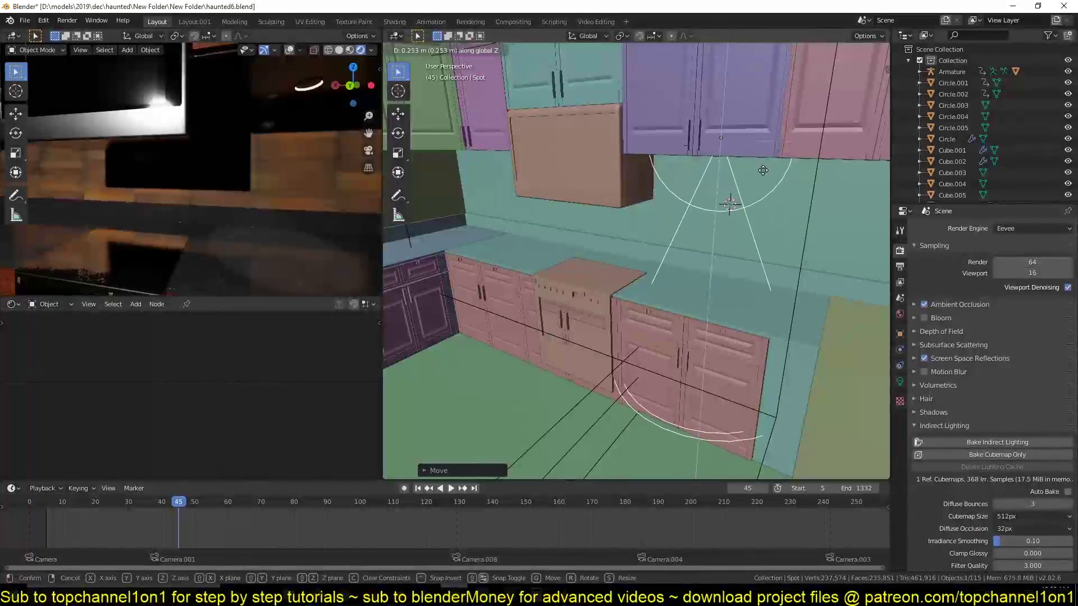
pyautogui.click(762, 196)
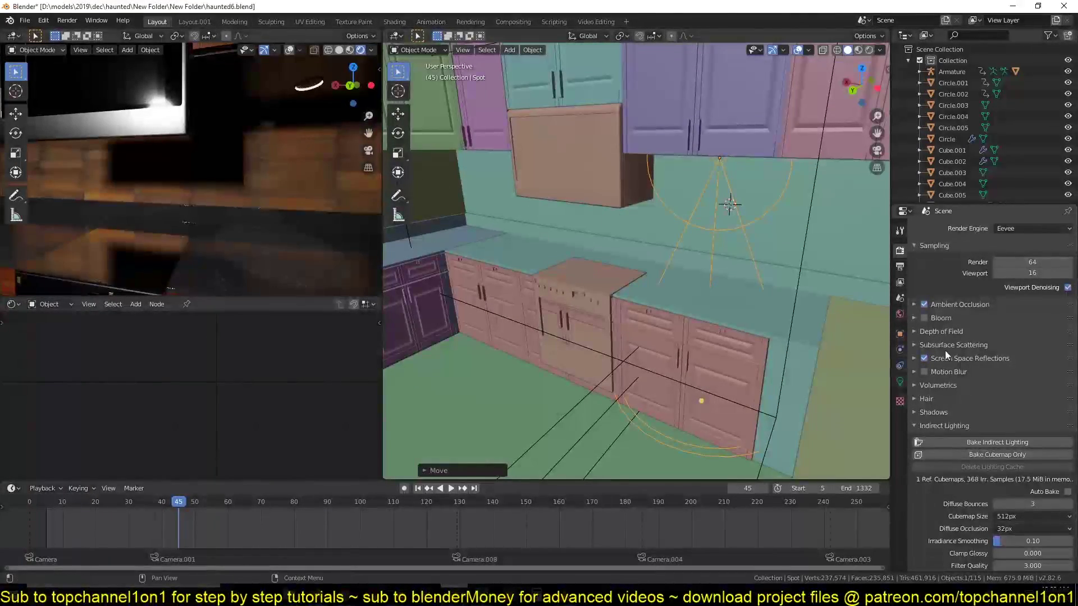
# Set the spot light's power to 100 W
pyautogui.click(900, 382)
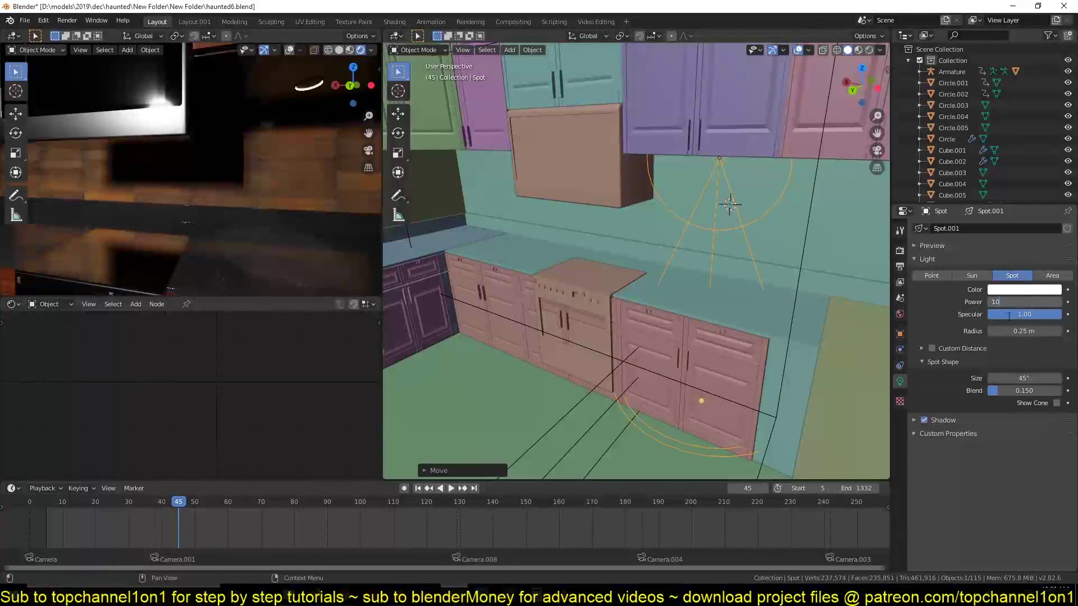
pyautogui.press('Return')
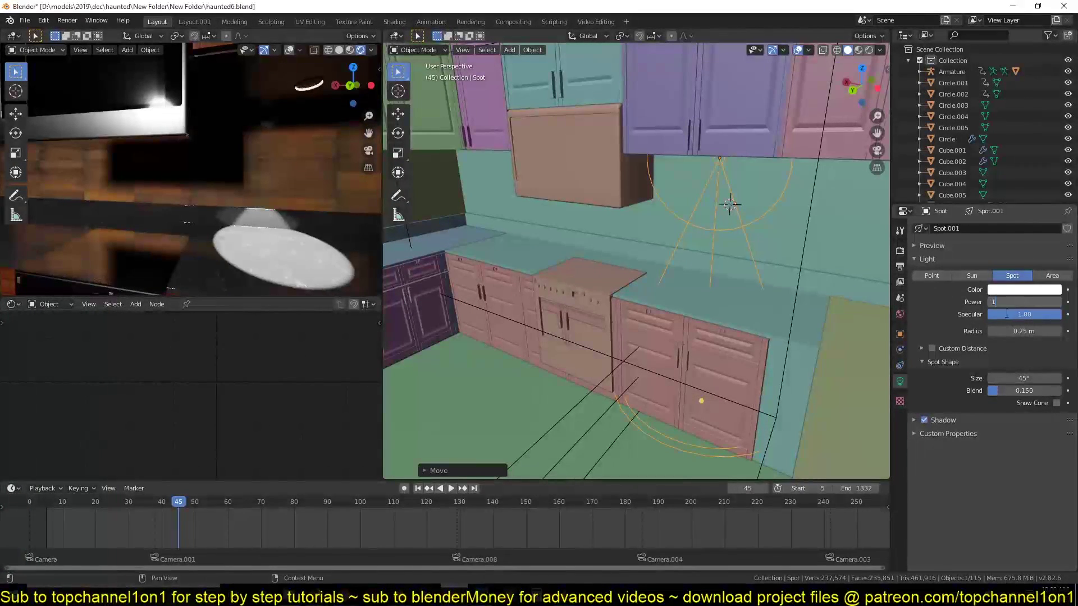
pyautogui.press('Return')
pyautogui.press('KP_Decimal')
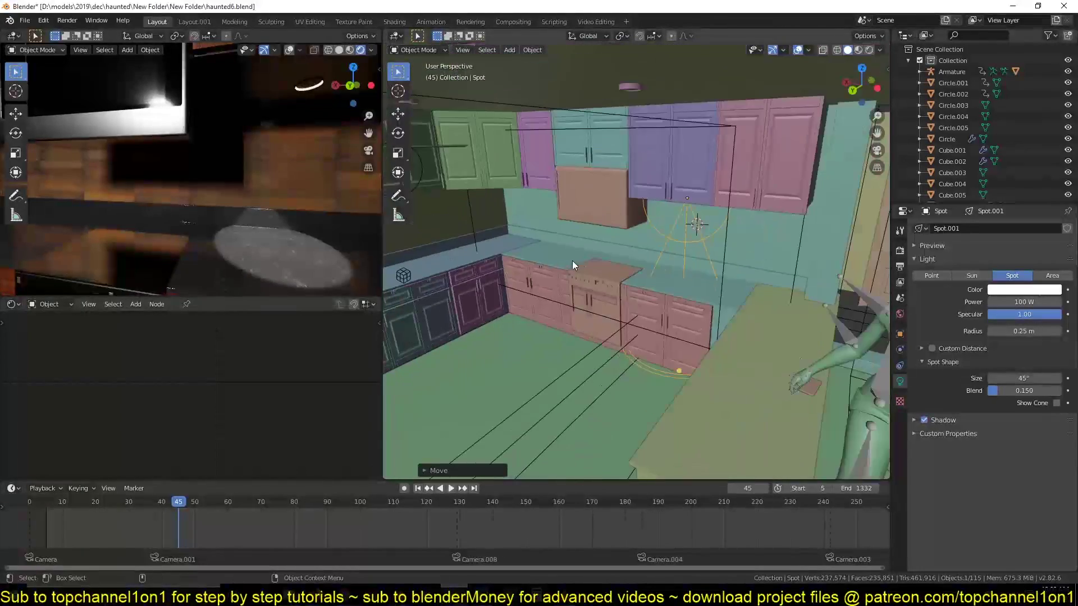
# Select the point light near the corner wall cabinets, try its power at 10 W, and finally set it to 50 W
pyautogui.moveTo(576, 269); pyautogui.dragTo(541, 247, button='middle')
pyautogui.scroll(4, 541, 247)
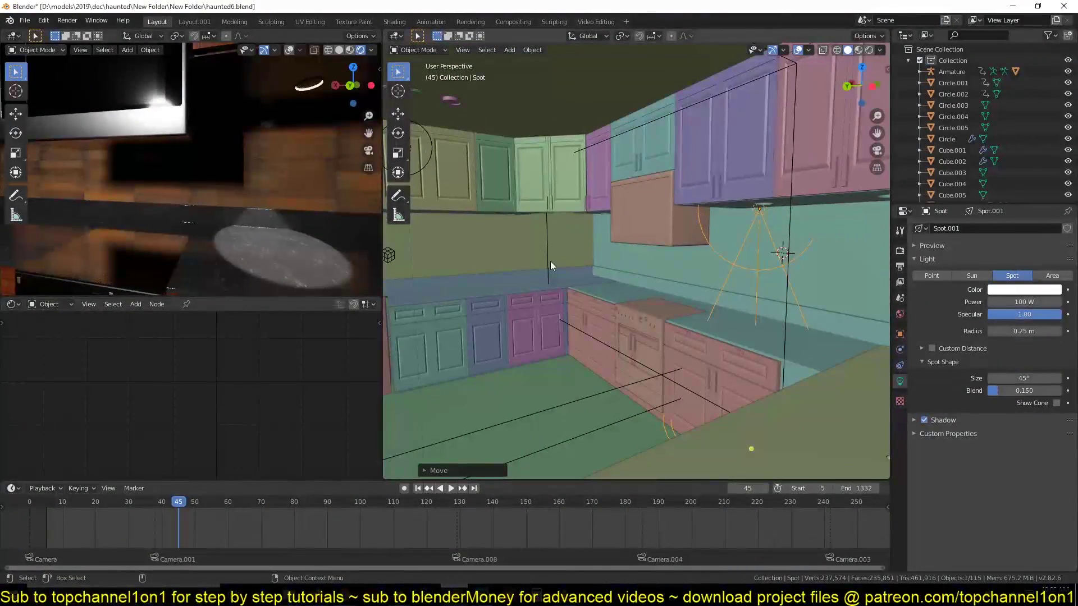
pyautogui.moveTo(729, 305); pyautogui.dragTo(769, 310, button='middle')
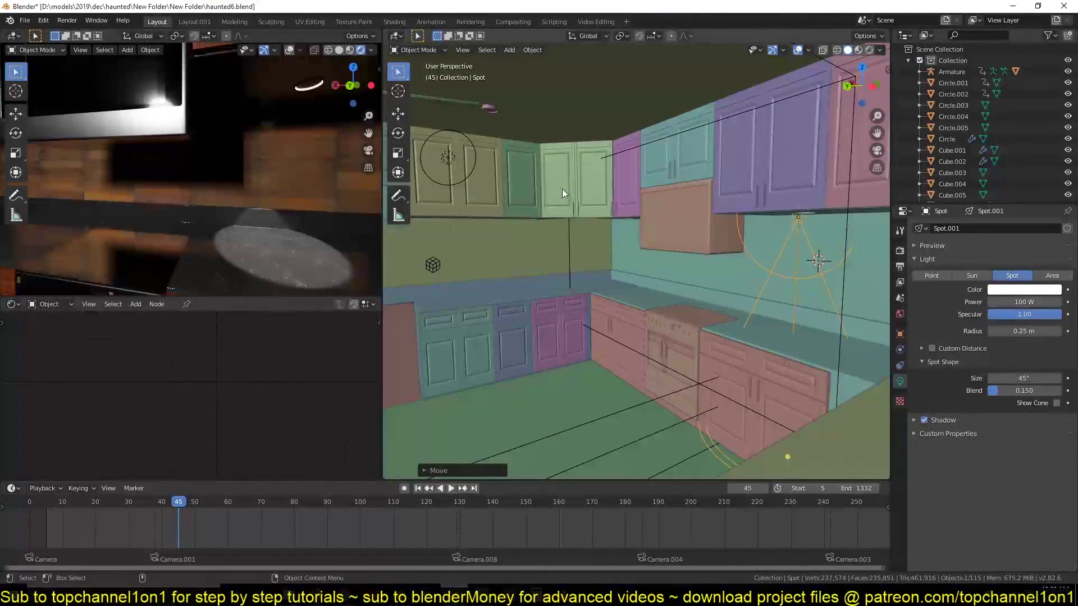
pyautogui.click(448, 158)
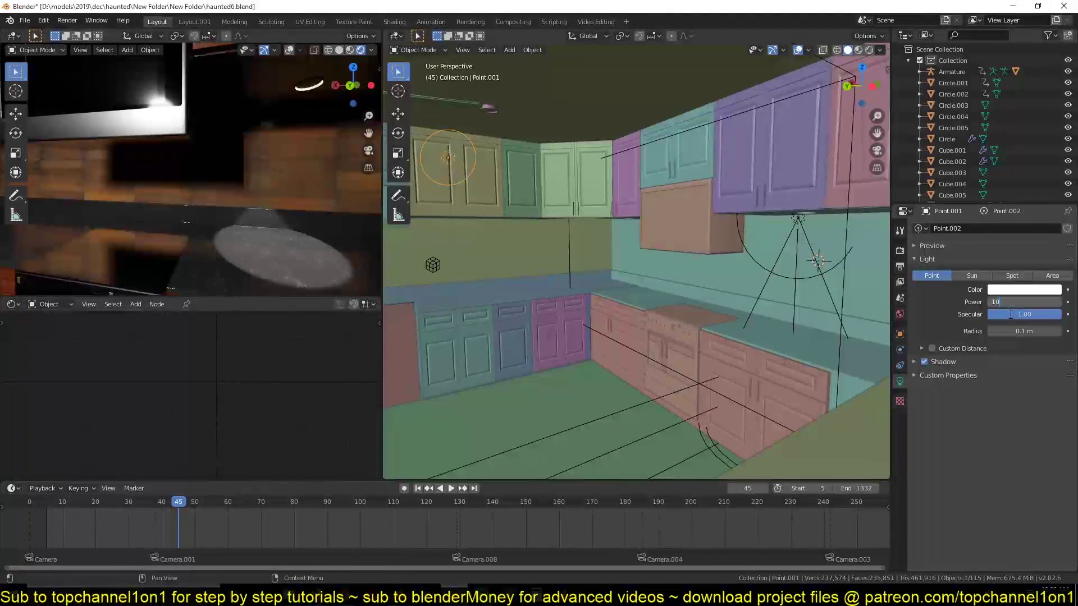
pyautogui.press('Return')
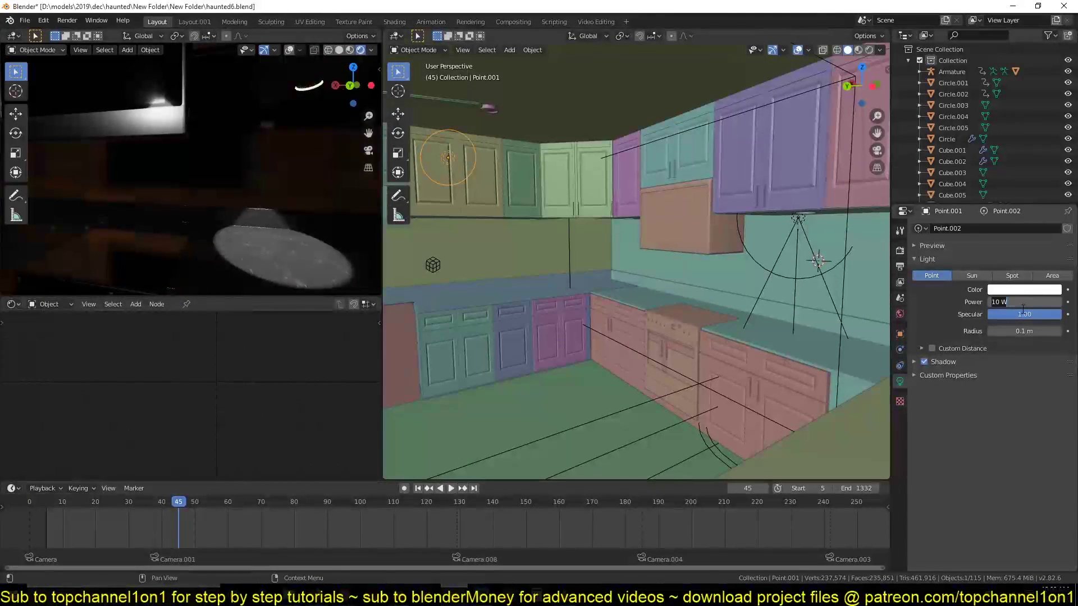
pyautogui.click(556, 320)
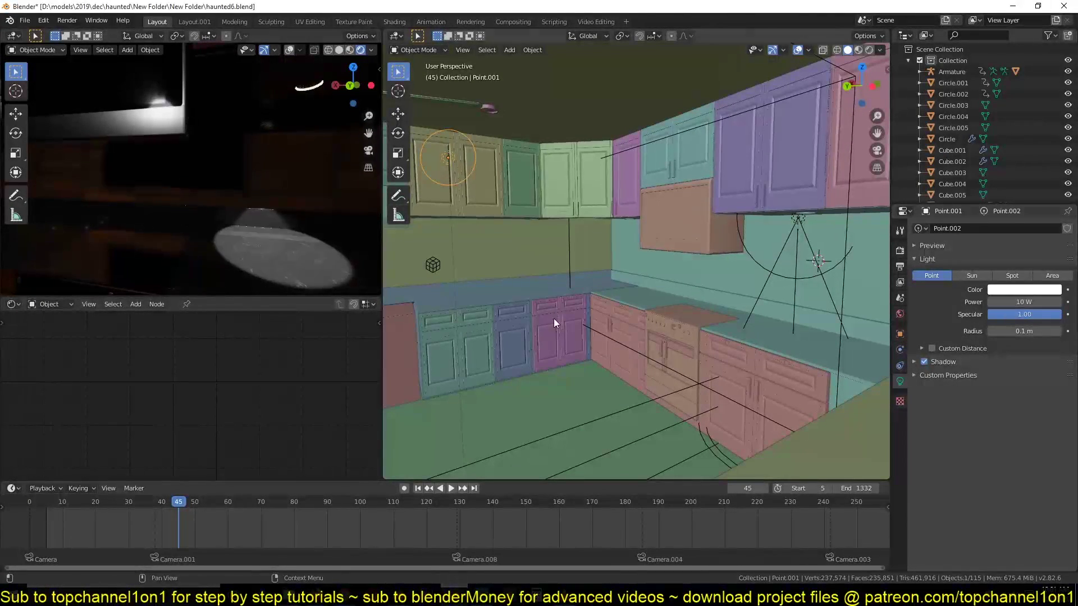
pyautogui.click(1026, 302)
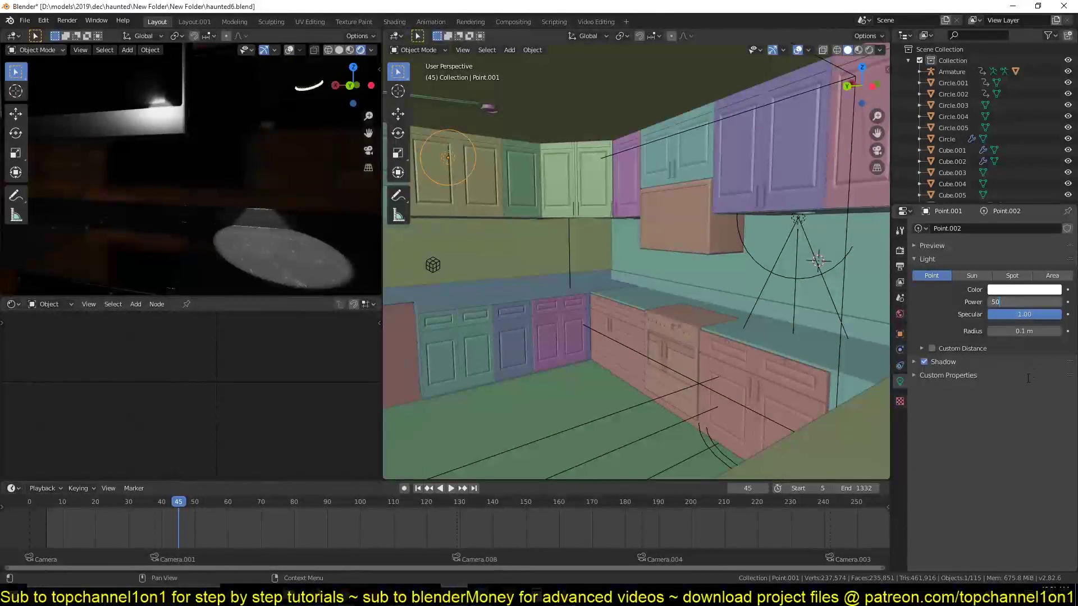
pyautogui.write('50')
pyautogui.press('Return')
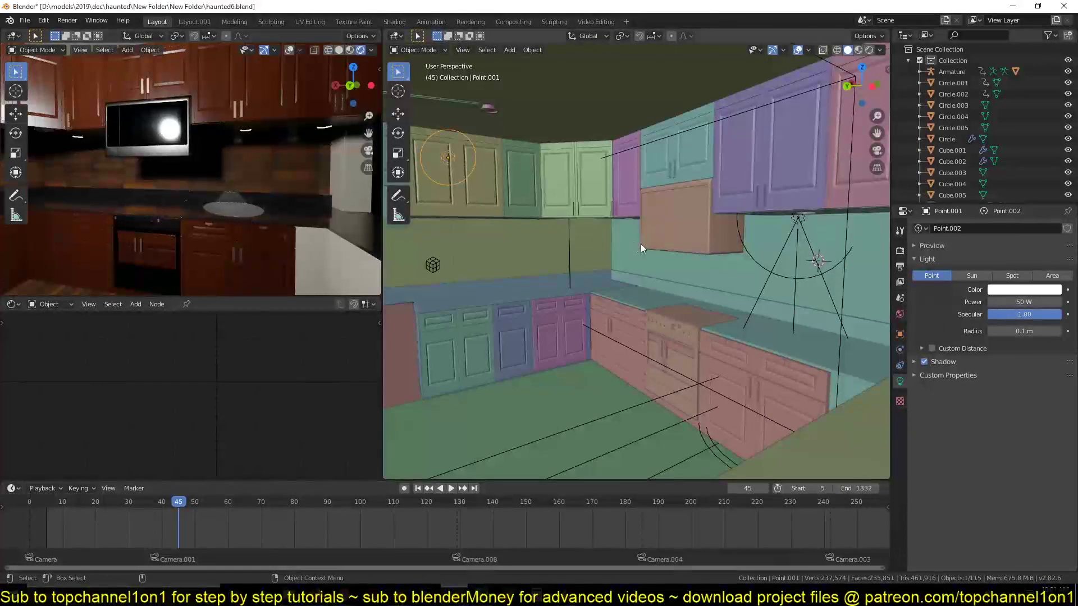
# Select the spot light beneath the cabinet beside the range hood and widen its spot size to 97.7°
pyautogui.scroll(3, 642, 243)
pyautogui.click(791, 206)
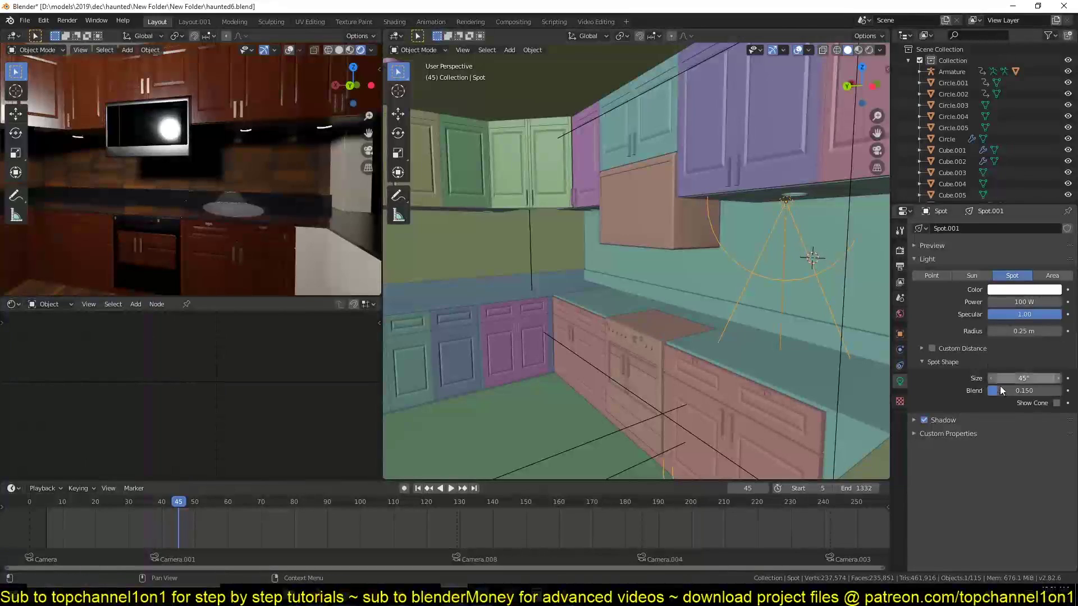
pyautogui.moveTo(1010, 383); pyautogui.dragTo(1051, 382)
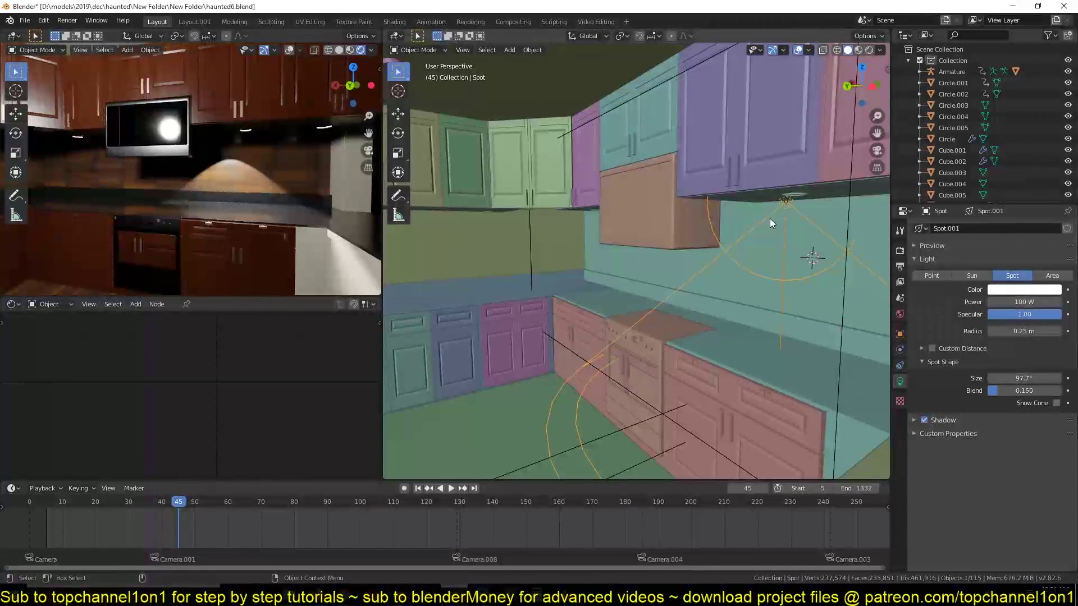
# Move the spot light up along global Z to the cabinet's underside and about 0.07 m along global X in the negative direction
pyautogui.press('g')
pyautogui.press('z')
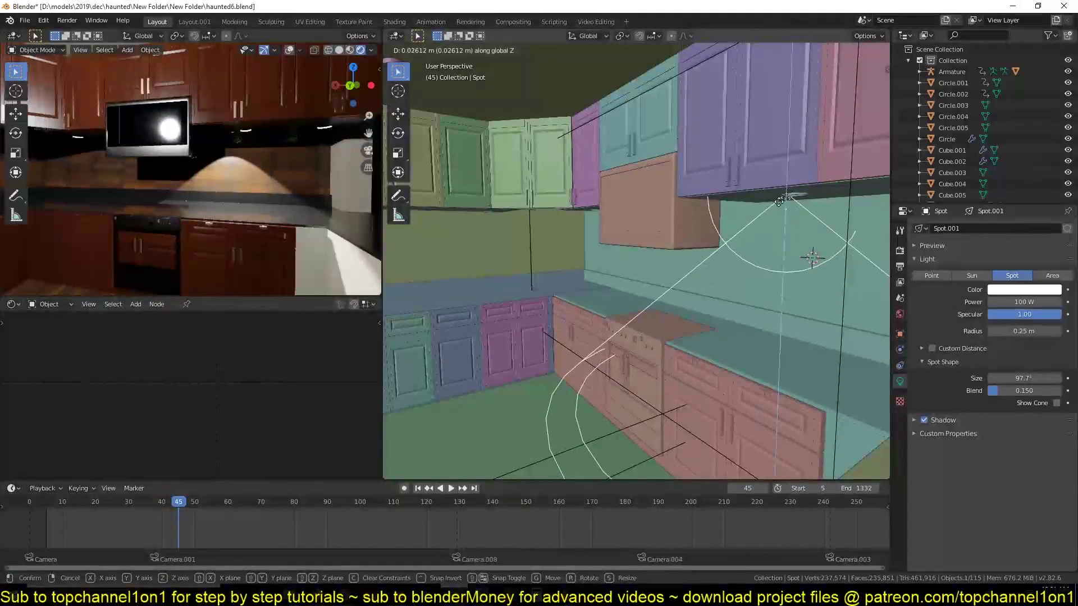
pyautogui.click(786, 198)
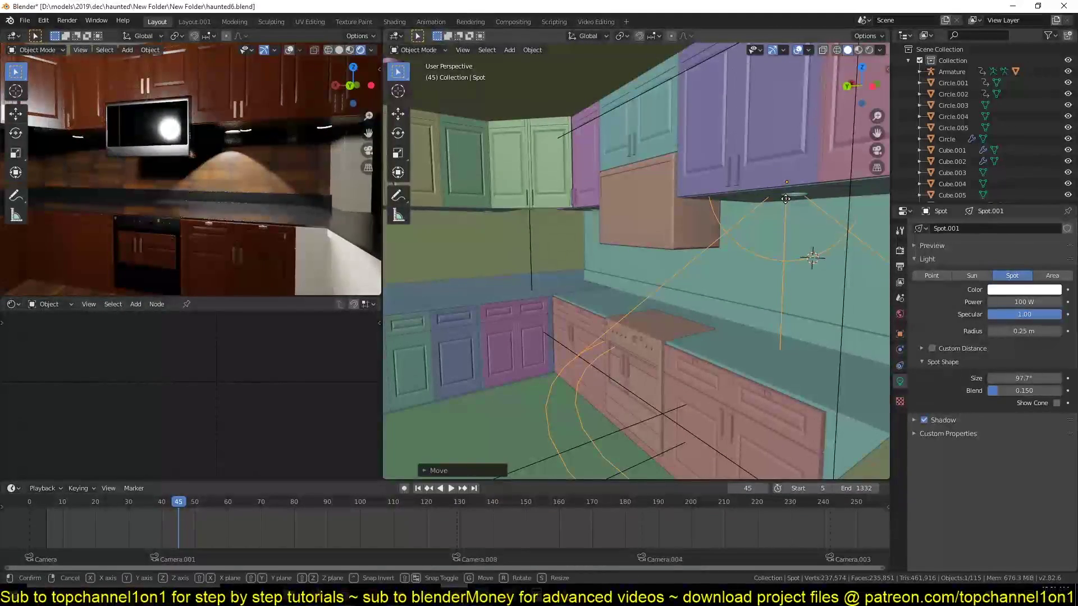
pyautogui.press('g')
pyautogui.press('x')
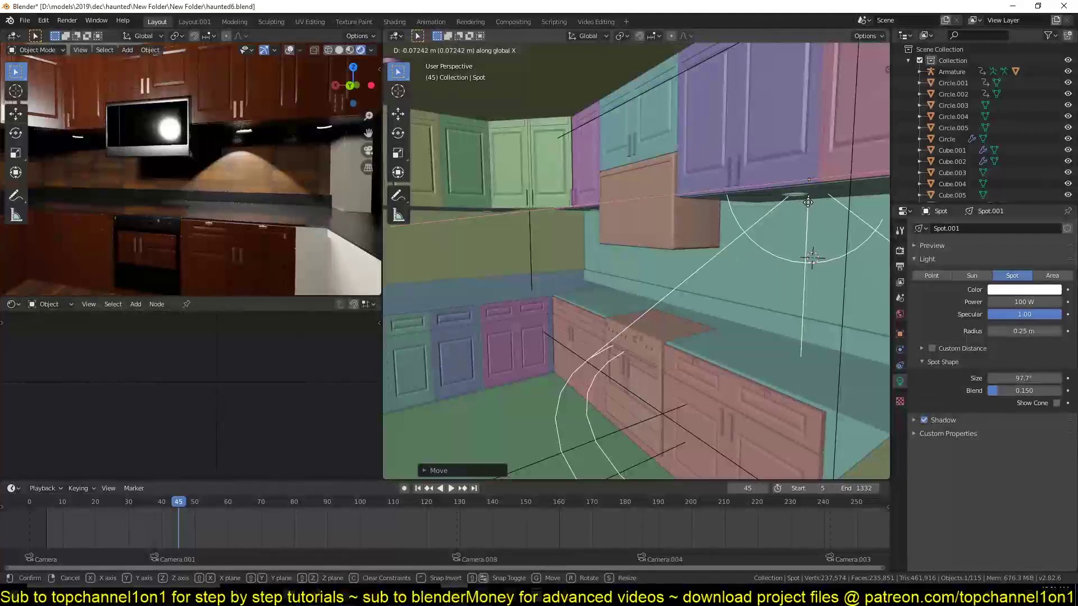
pyautogui.click(809, 203)
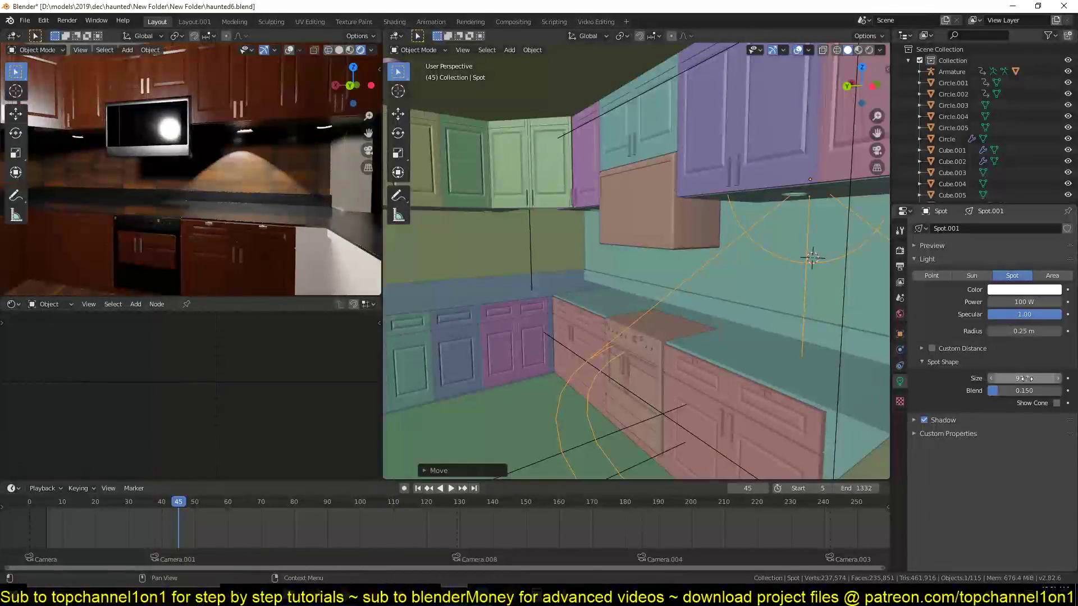
# Narrow the spot size to 86.2° and raise its blend to 0.590
pyautogui.moveTo(1024, 378); pyautogui.dragTo(1005, 378)
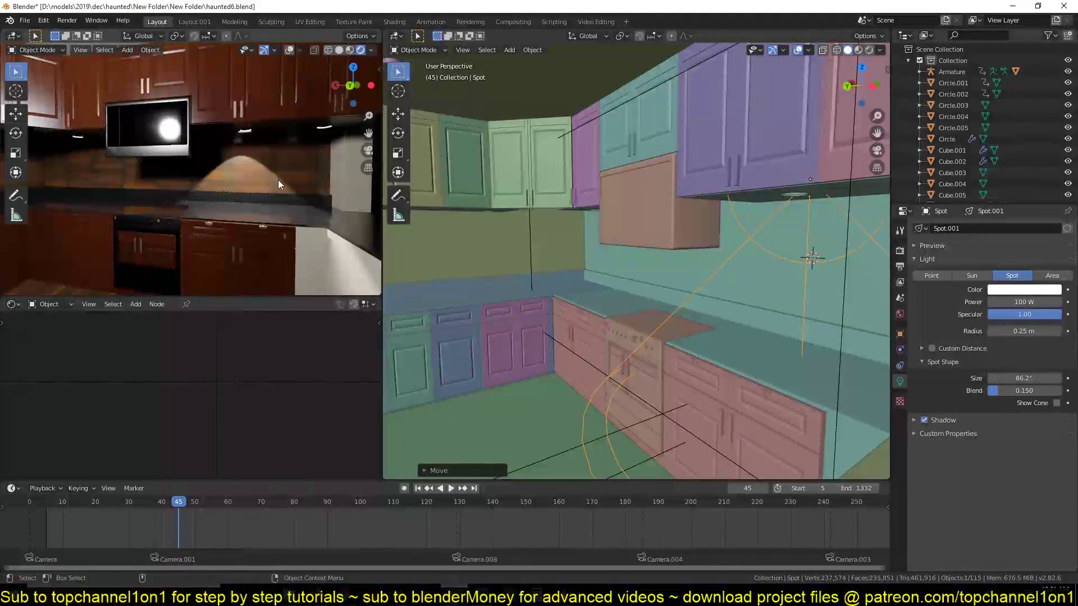
pyautogui.scroll(3, 277, 179)
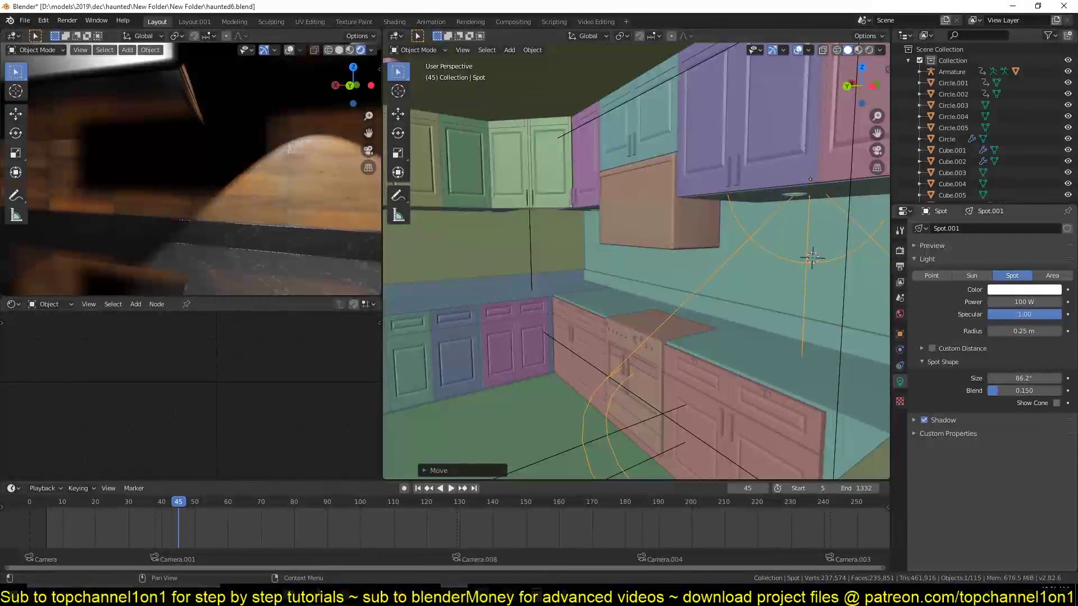
pyautogui.moveTo(998, 392); pyautogui.dragTo(1029, 393)
pyautogui.scroll(-4, 212, 200)
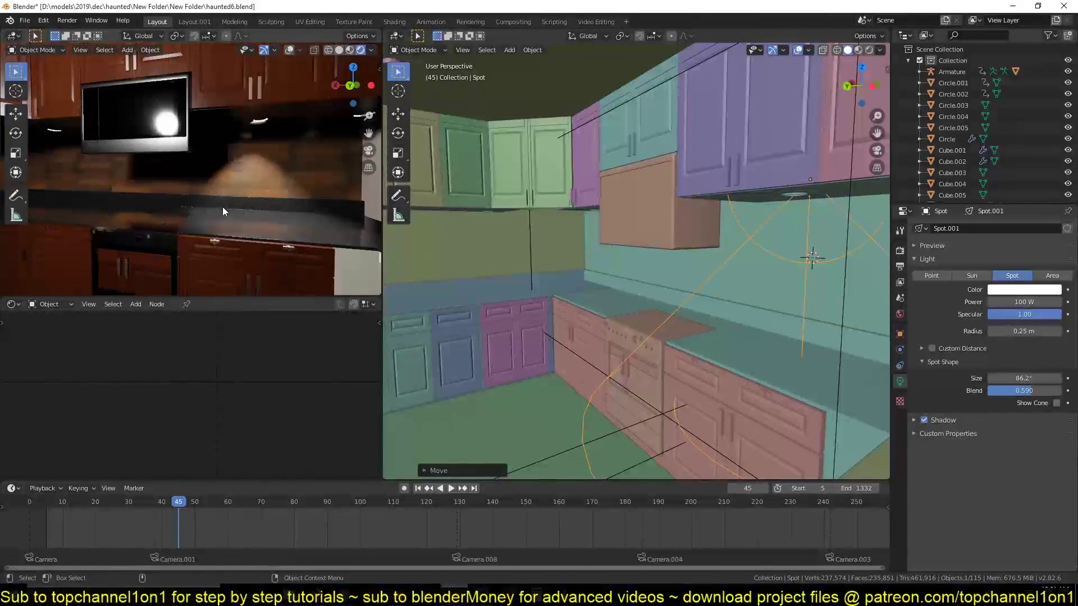
# Nudge the spot light about 0.02 m in negative global X and fine-tune its position along global Y beneath the cabinet lamp
pyautogui.moveTo(224, 207); pyautogui.dragTo(231, 220, button='middle')
pyautogui.moveTo(752, 249); pyautogui.dragTo(802, 233, button='middle')
pyautogui.press('g')
pyautogui.press('x')
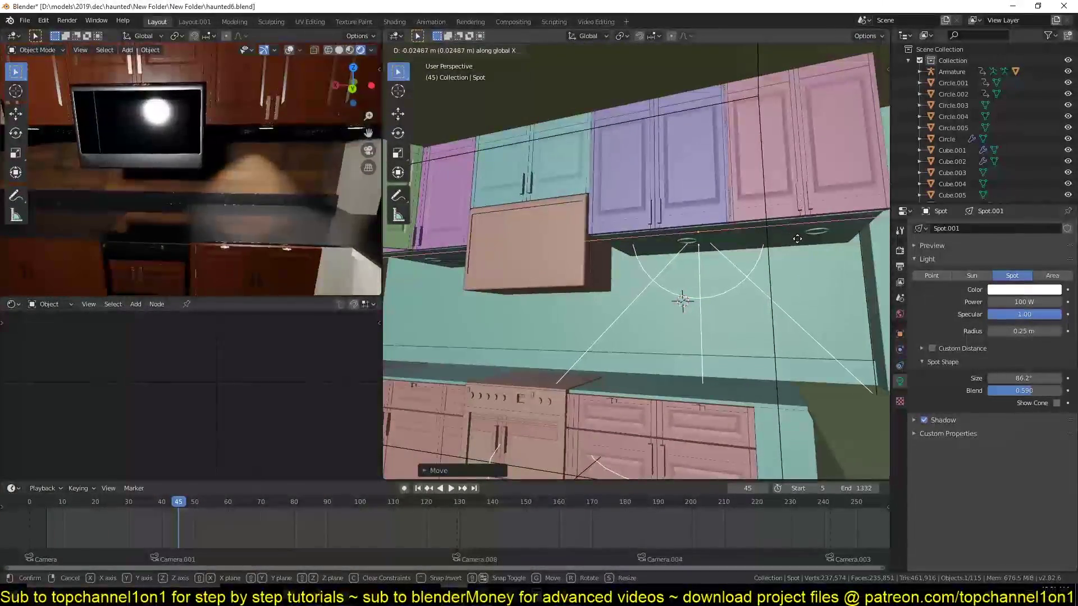
pyautogui.click(797, 238)
pyautogui.moveTo(723, 261)
pyautogui.keyDown('shift'); pyautogui.mouseDown(button='middle')
pyautogui.moveTo(621, 252)
pyautogui.moveTo(723, 242)
pyautogui.mouseUp(button='middle'); pyautogui.keyUp('shift')
pyautogui.press('g')
pyautogui.press('y')
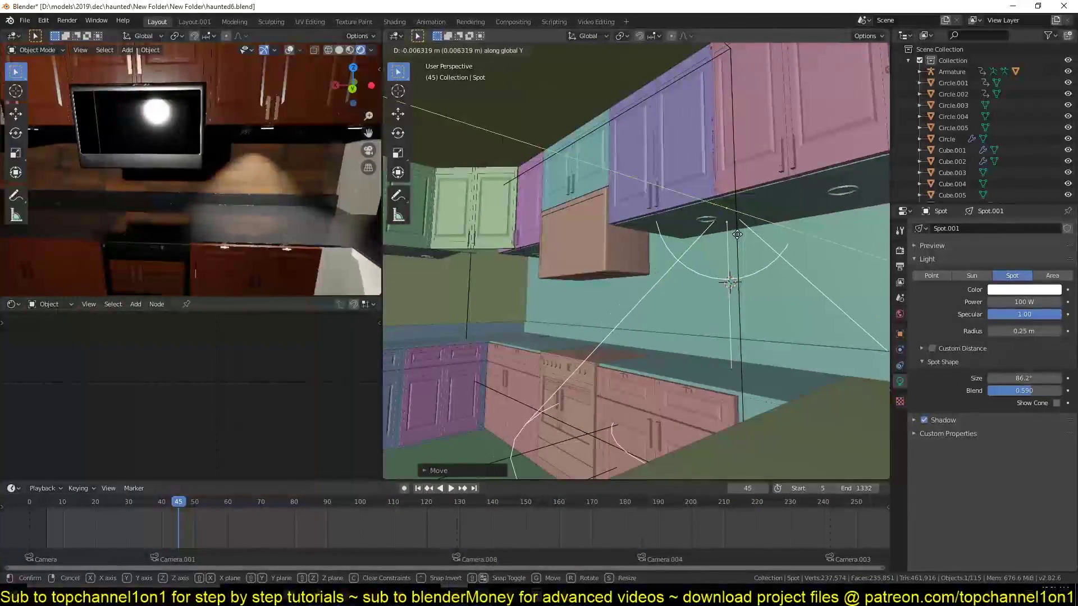
pyautogui.click(706, 256)
# Make a linked duplicate of the spot light about 0.4 m in negative global X, beneath the neighbouring cabinet lamp
pyautogui.moveTo(706, 257); pyautogui.dragTo(773, 257, button='middle')
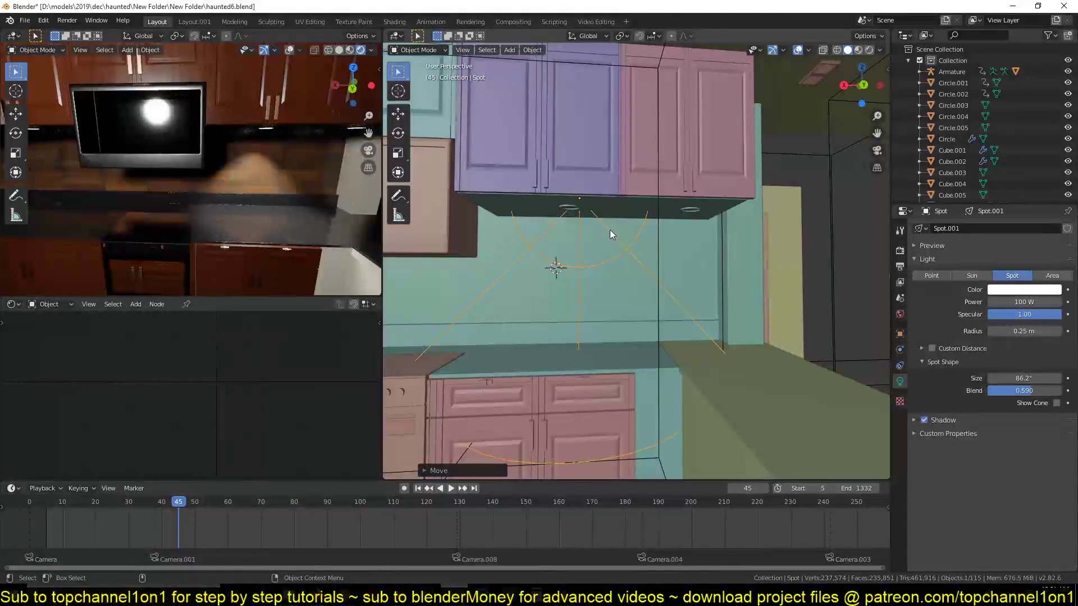
pyautogui.hotkey('shift', 'd')
pyautogui.press('x')
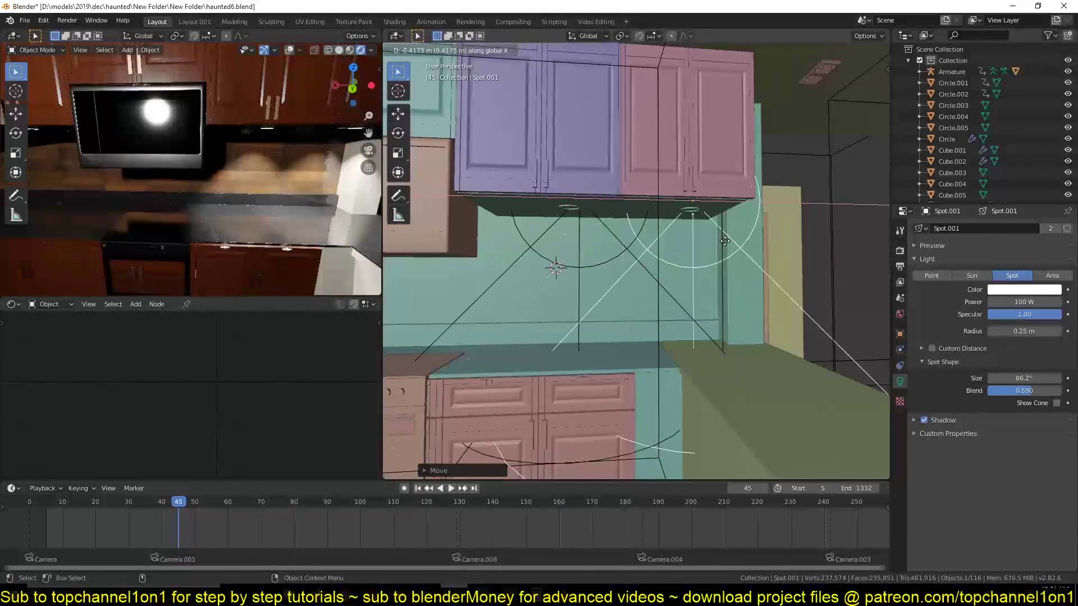
pyautogui.click(719, 242)
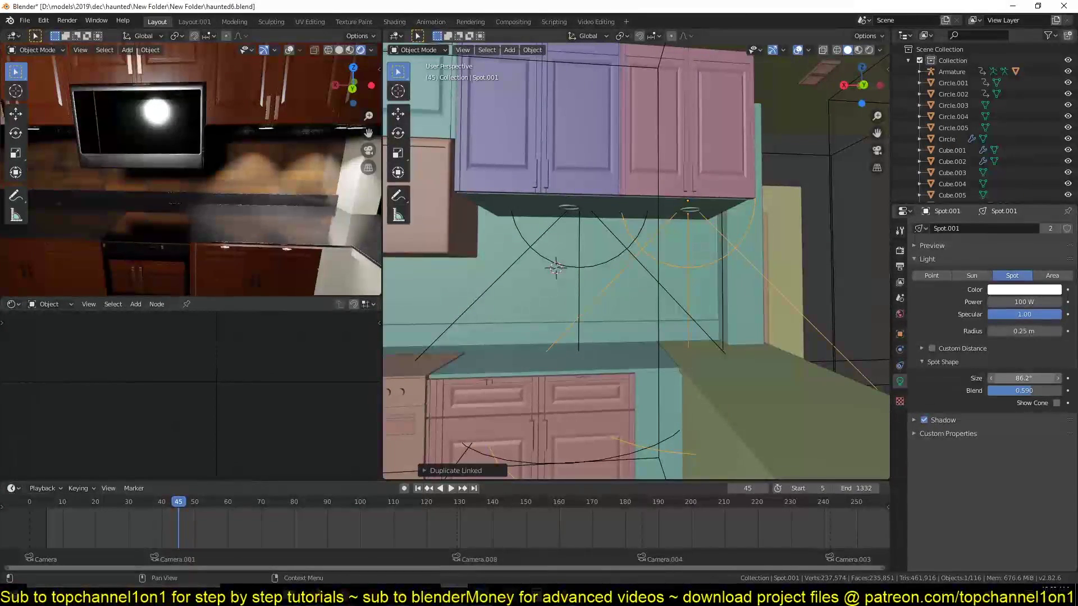
# Narrow the linked spot lights' spot size to 53.9°
pyautogui.moveTo(1023, 378); pyautogui.dragTo(980, 378)
pyautogui.moveTo(767, 325); pyautogui.dragTo(685, 337, button='middle')
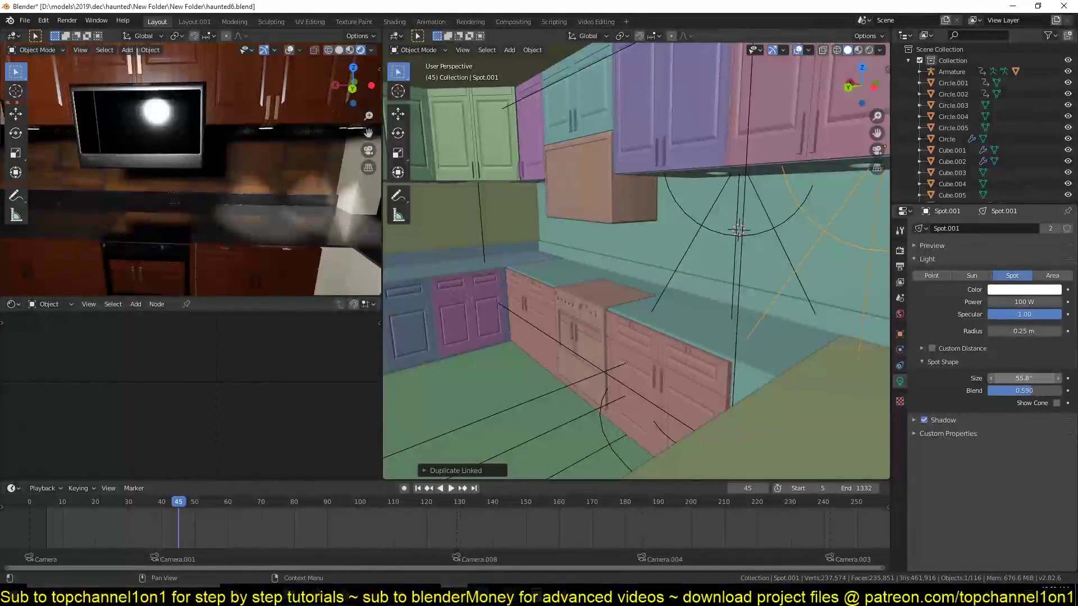
pyautogui.moveTo(1023, 378); pyautogui.dragTo(1020, 377)
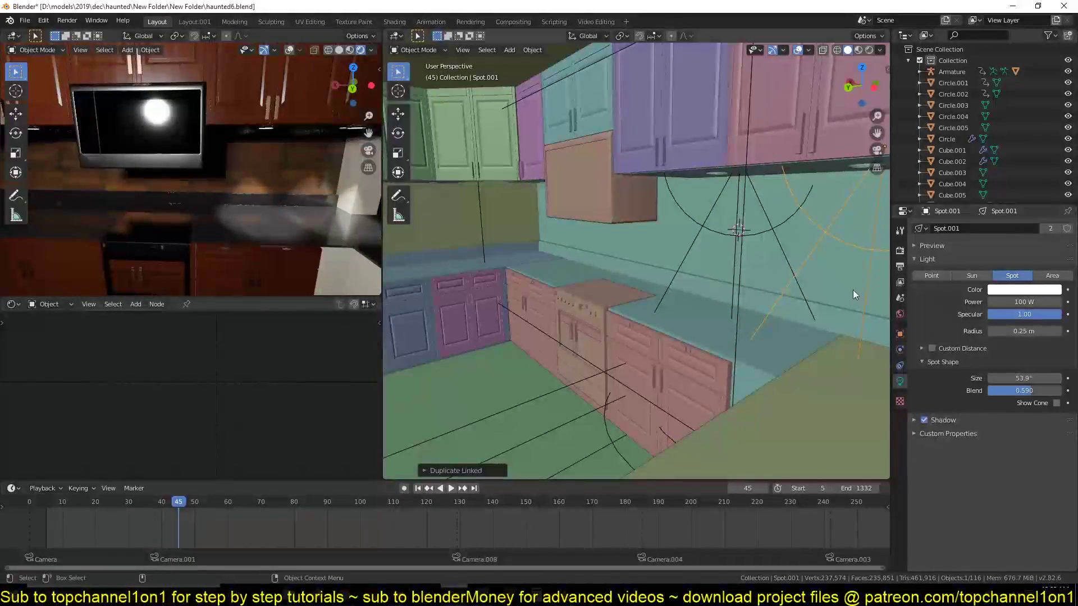
# Move both spot lights about 0.11 m in negative global Y, then set their spot size to 55.2° and blend to 0.859
pyautogui.moveTo(852, 290); pyautogui.dragTo(590, 305, button='middle')
pyautogui.keyDown('shift'); pyautogui.click(590, 243); pyautogui.keyUp('shift')
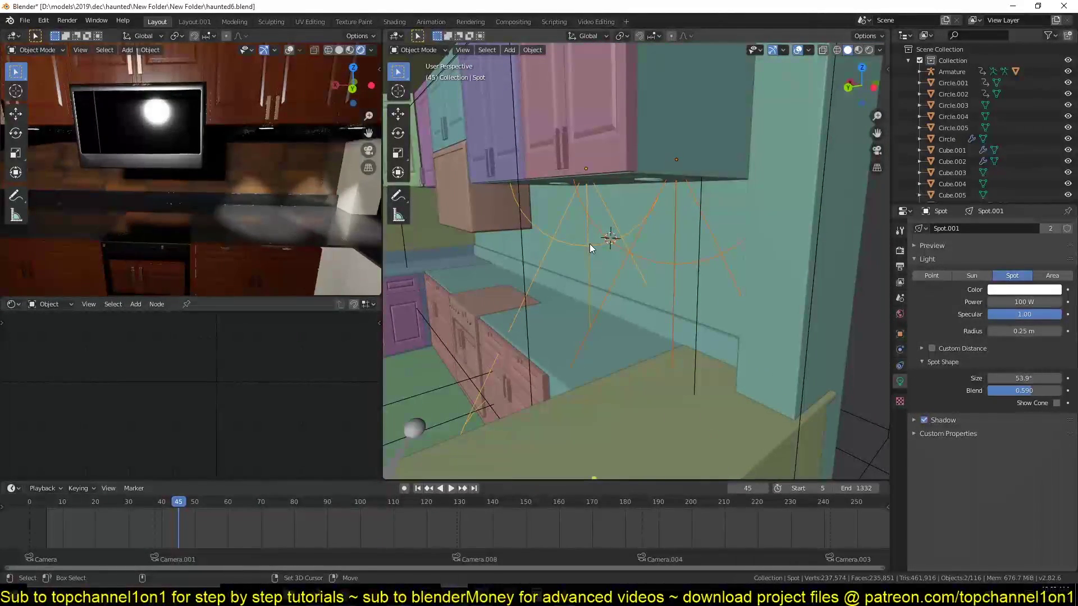
pyautogui.press('g')
pyautogui.press('y')
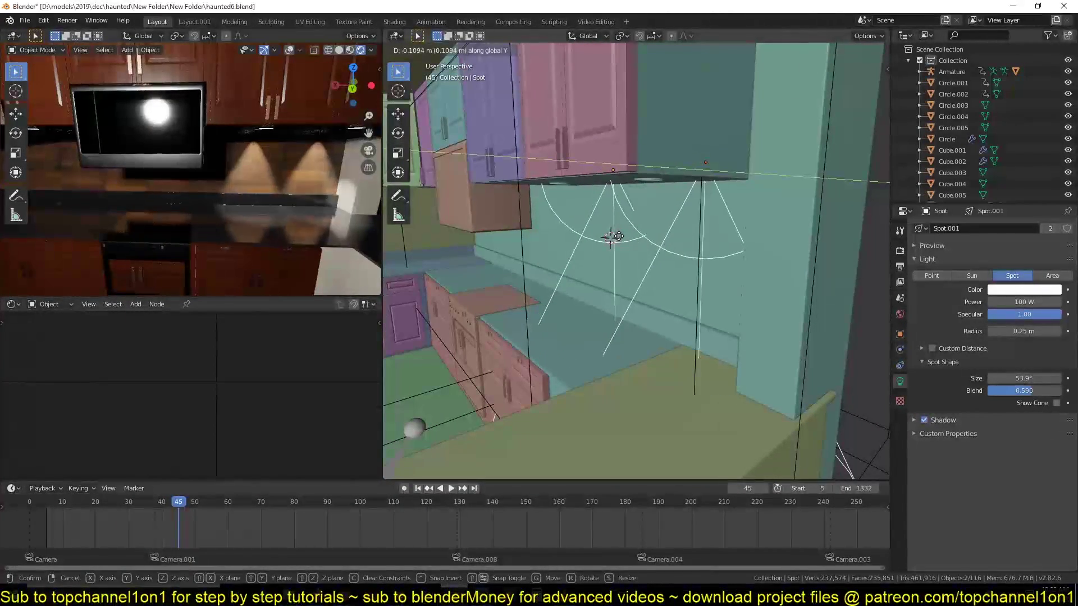
pyautogui.click(617, 236)
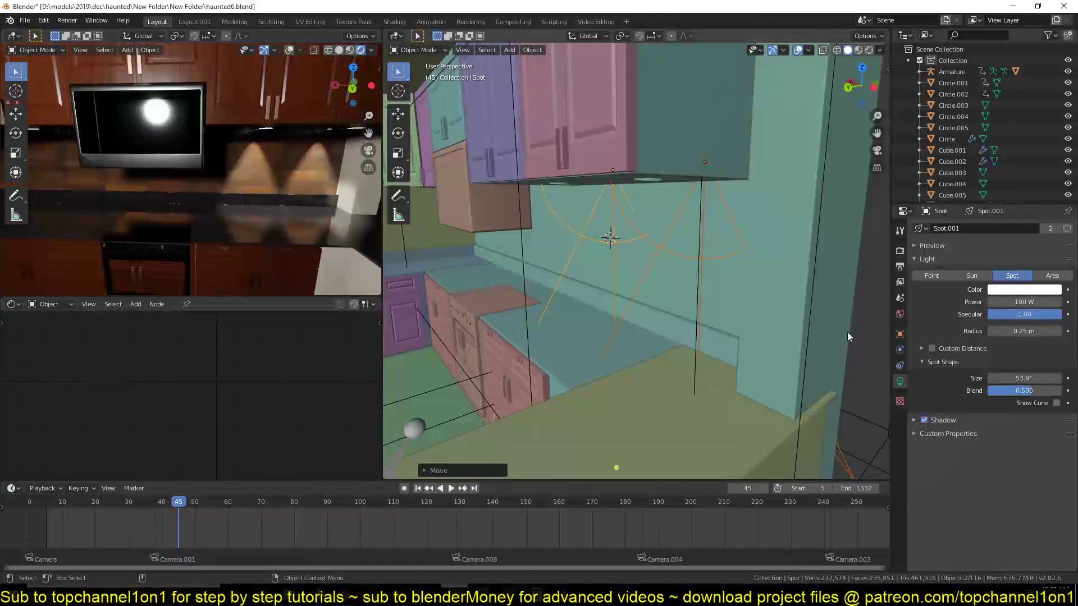
pyautogui.moveTo(1023, 381); pyautogui.dragTo(1050, 391)
# Make linked duplicates of both spot lights along global X, beneath the wall cabinets on the other side of the range hood
pyautogui.moveTo(648, 264); pyautogui.dragTo(685, 263, button='middle')
pyautogui.keyDown('shift'); pyautogui.moveTo(608, 264); pyautogui.dragTo(694, 251, button='middle'); pyautogui.keyUp('shift')
pyautogui.scroll(-2, 537, 269)
pyautogui.keyDown('shift'); pyautogui.moveTo(536, 269); pyautogui.dragTo(858, 278, button='middle'); pyautogui.keyUp('shift')
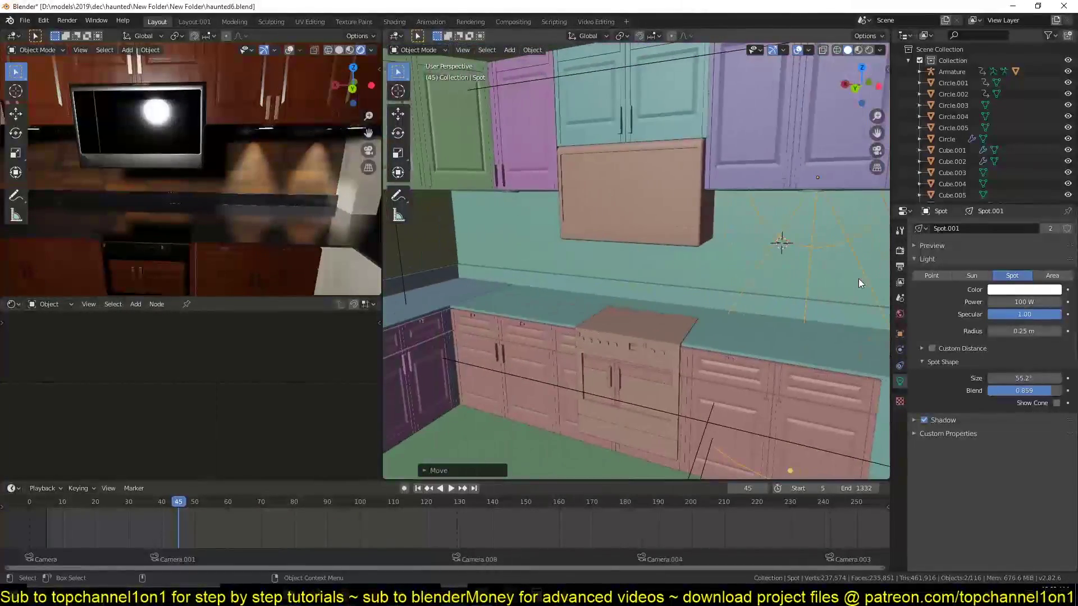
pyautogui.hotkey('shift', 'd')
pyautogui.press('x')
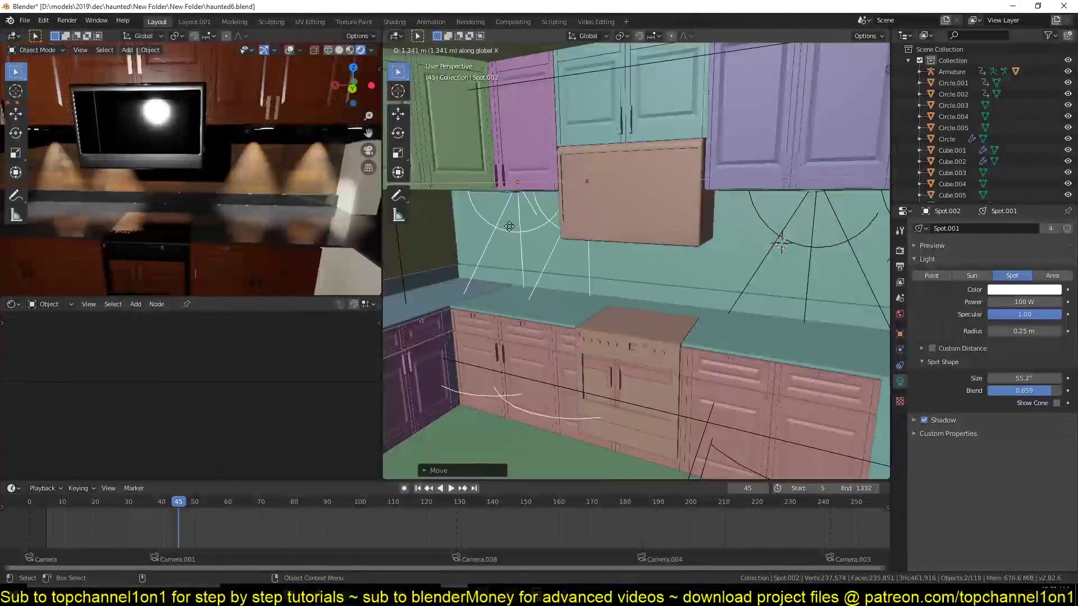
pyautogui.click(486, 227)
# Examine the under-cabinet lighting across the whole kitchen in the rendered view
pyautogui.scroll(-1, 486, 227)
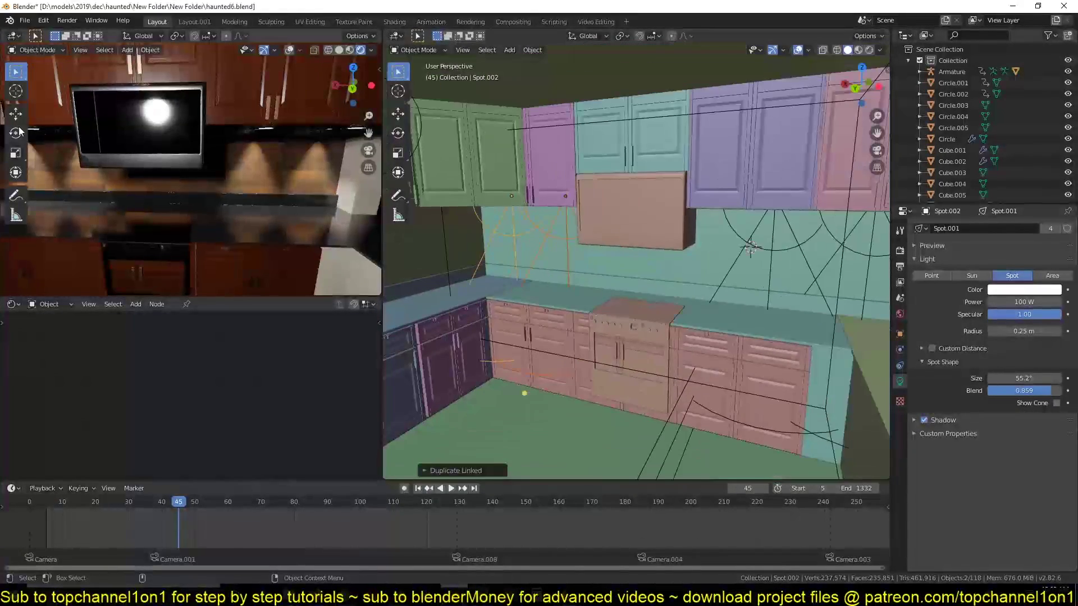
pyautogui.scroll(-5, 49, 129)
pyautogui.moveTo(123, 157); pyautogui.dragTo(234, 170, button='middle')
pyautogui.scroll(-3, 170, 163)
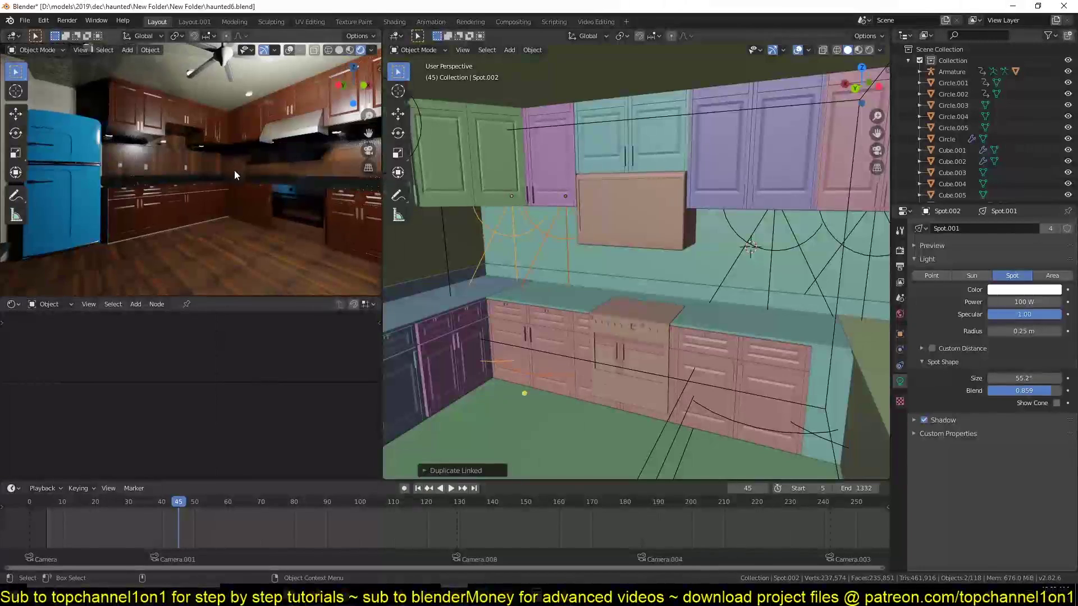
# Select the two original spot lights beneath the cabinets beside the range hood
pyautogui.click(777, 238)
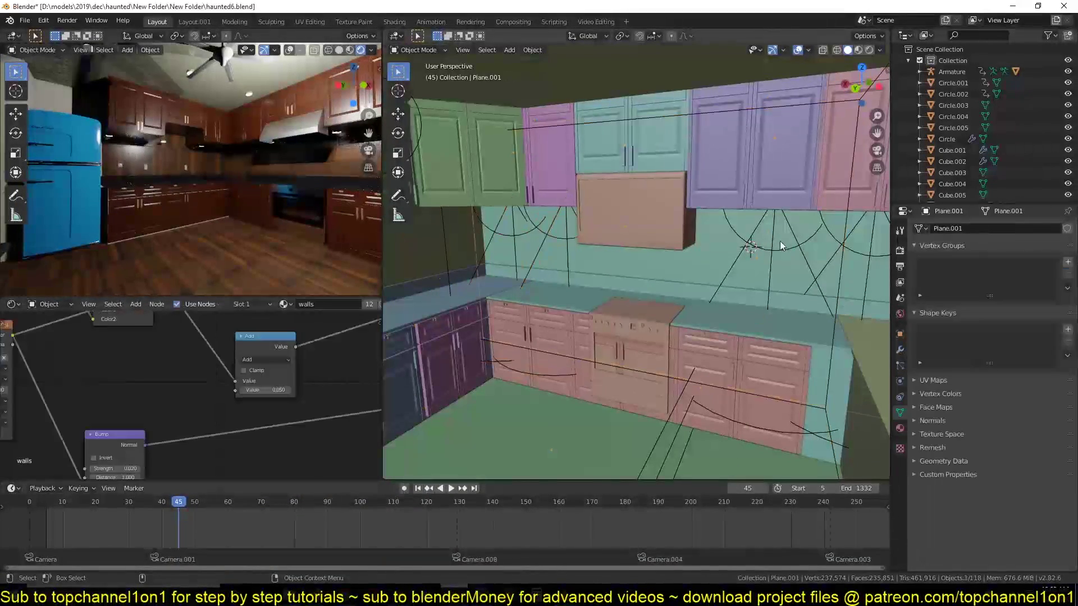
pyautogui.click(772, 245)
pyautogui.keyDown('shift'); pyautogui.click(839, 243); pyautogui.keyUp('shift')
# Show the kitchen through the scene camera in the solid view and scrub the timeline to check the shot
pyautogui.scroll(-1, 758, 246)
pyautogui.moveTo(746, 247); pyautogui.dragTo(691, 225, button='middle')
pyautogui.scroll(-3, 759, 218)
pyautogui.scroll(2, 690, 225)
pyautogui.press('KP_0')
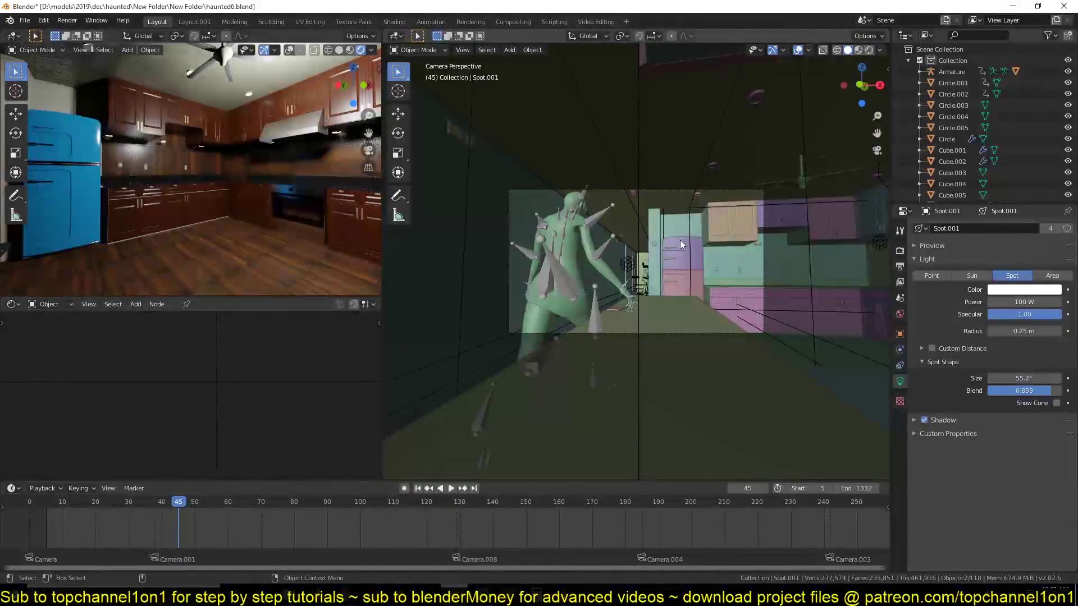
pyautogui.scroll(2, 645, 259)
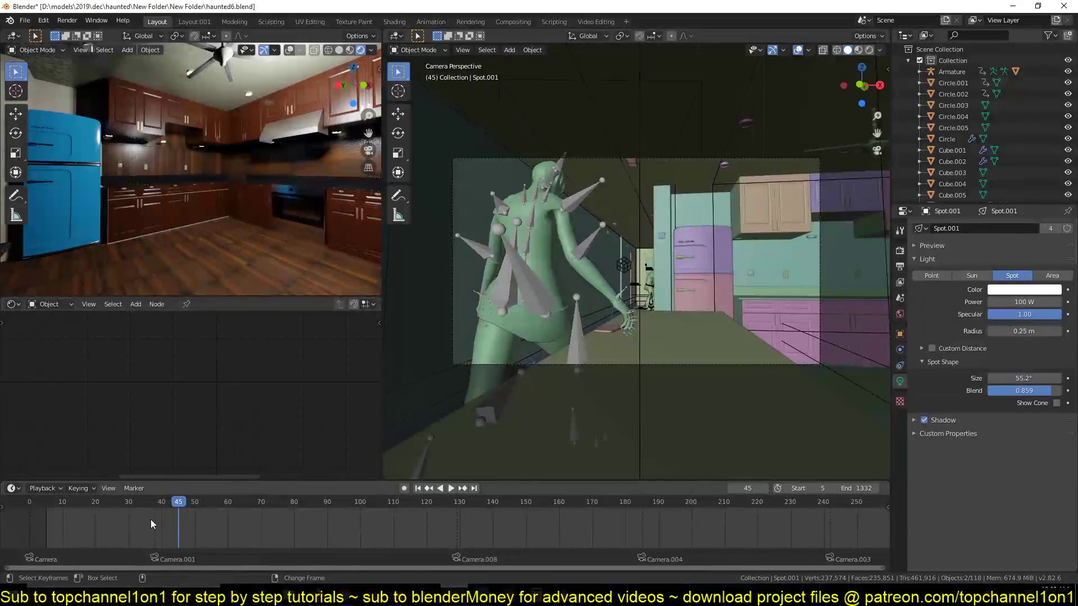
pyautogui.moveTo(150, 520); pyautogui.dragTo(186, 531, button='right')
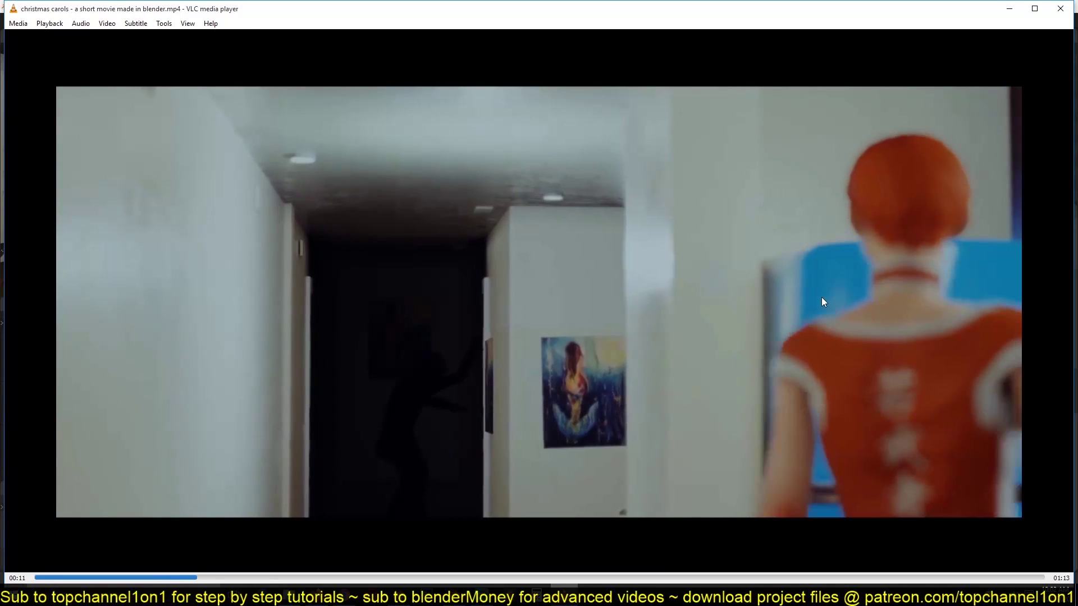
# Play the rendered short movie from its beginning in VLC media player to examine the kitchen lighting
pyautogui.press('space')
pyautogui.click(37, 576)
pyautogui.click(206, 453)
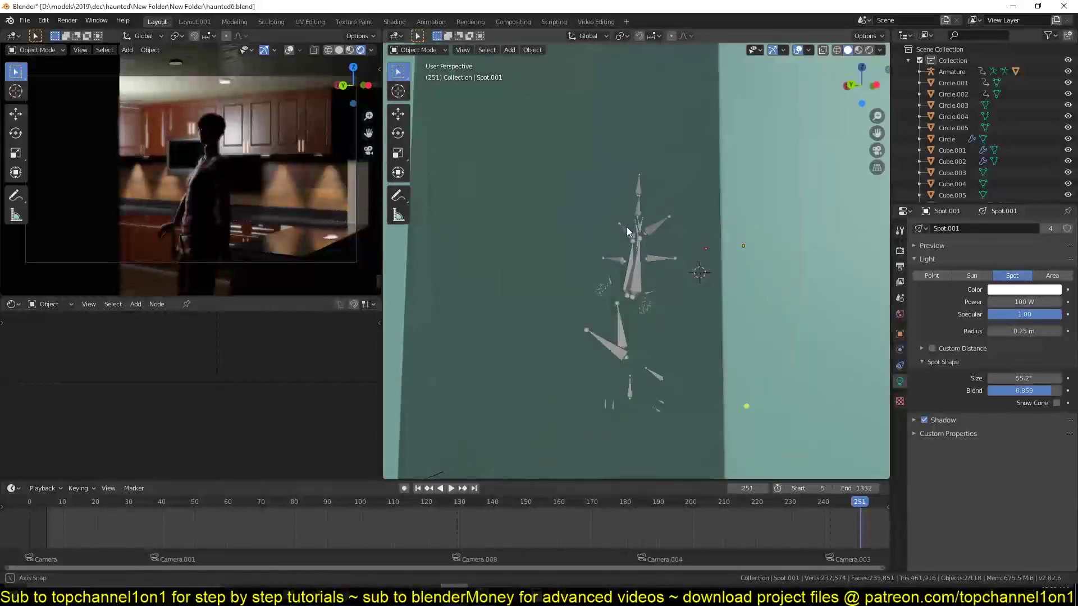
# Duplicate the kitchen's 50 W point light in the wireframe top view and place the copy in the hallway outside the kitchen
pyautogui.scroll(4, 620, 223)
pyautogui.moveTo(626, 227); pyautogui.dragTo(693, 242, button='middle')
pyautogui.click(574, 221)
pyautogui.press('KP_Decimal')
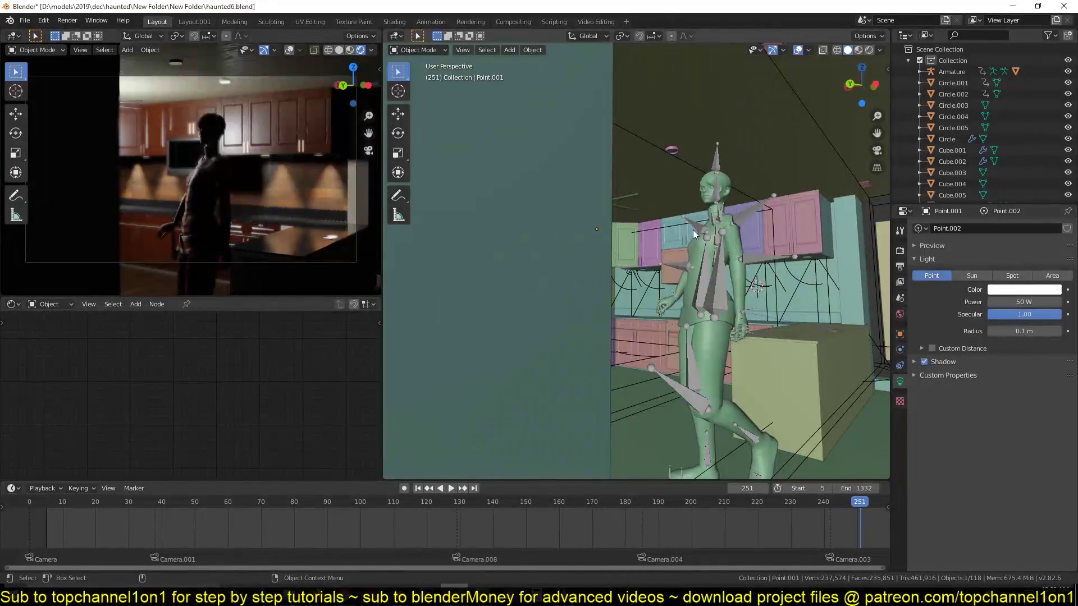
pyautogui.moveTo(692, 229); pyautogui.dragTo(651, 258, button='middle')
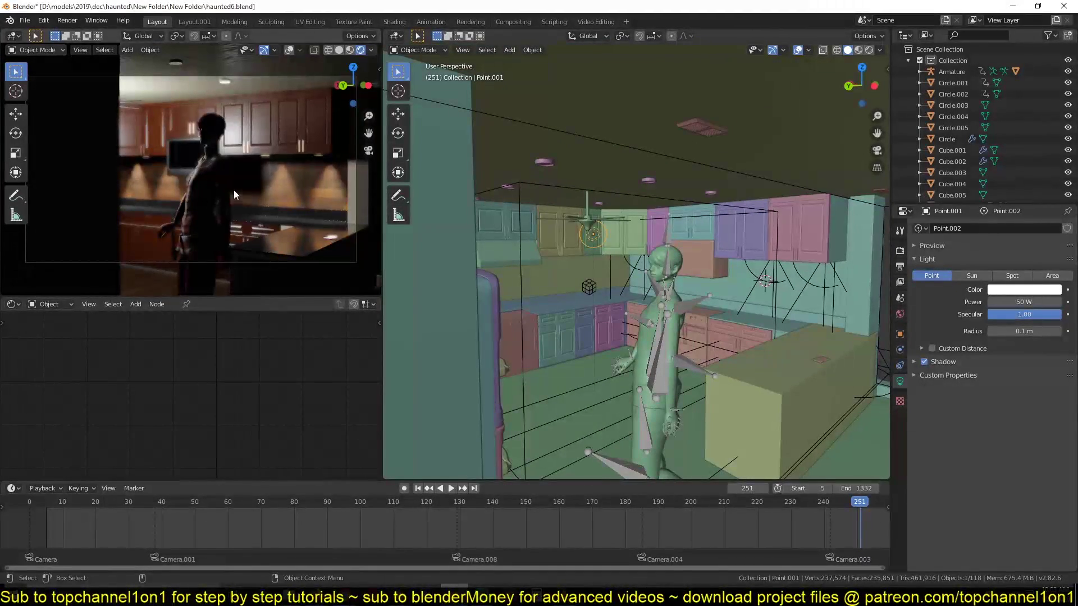
pyautogui.moveTo(588, 310)
pyautogui.mouseDown(button='middle')
pyautogui.moveTo(566, 317)
pyautogui.moveTo(590, 317)
pyautogui.mouseUp(button='middle')
pyautogui.scroll(-2, 567, 318)
pyautogui.press('KP_7')
pyautogui.hotkey('shift', 'z')
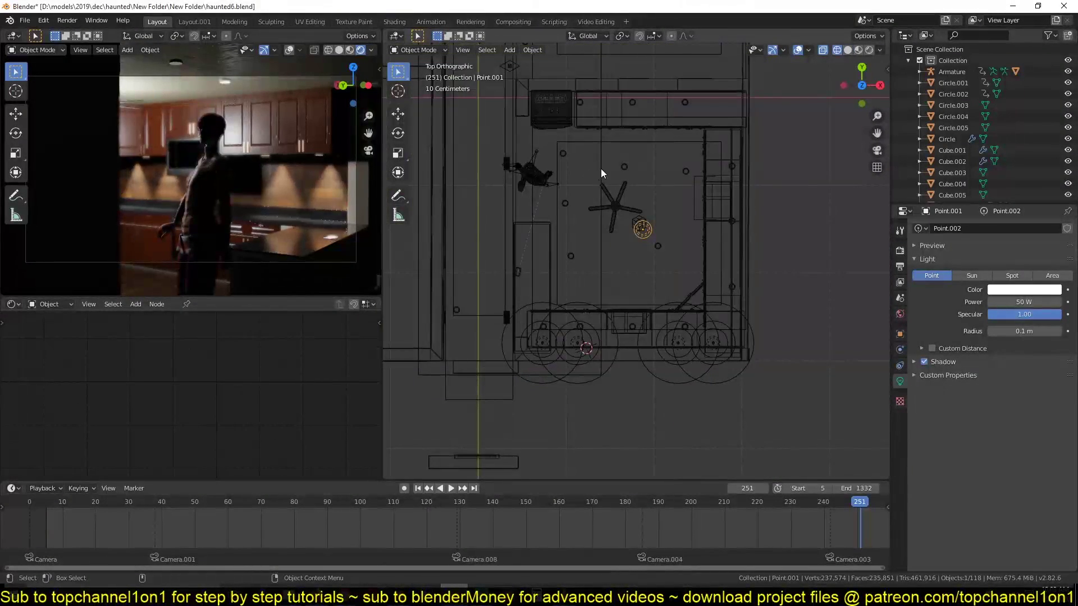
pyautogui.keyDown('shift'); pyautogui.moveTo(600, 168); pyautogui.dragTo(707, 261, button='middle'); pyautogui.keyUp('shift')
pyautogui.hotkey('shift', 'd')
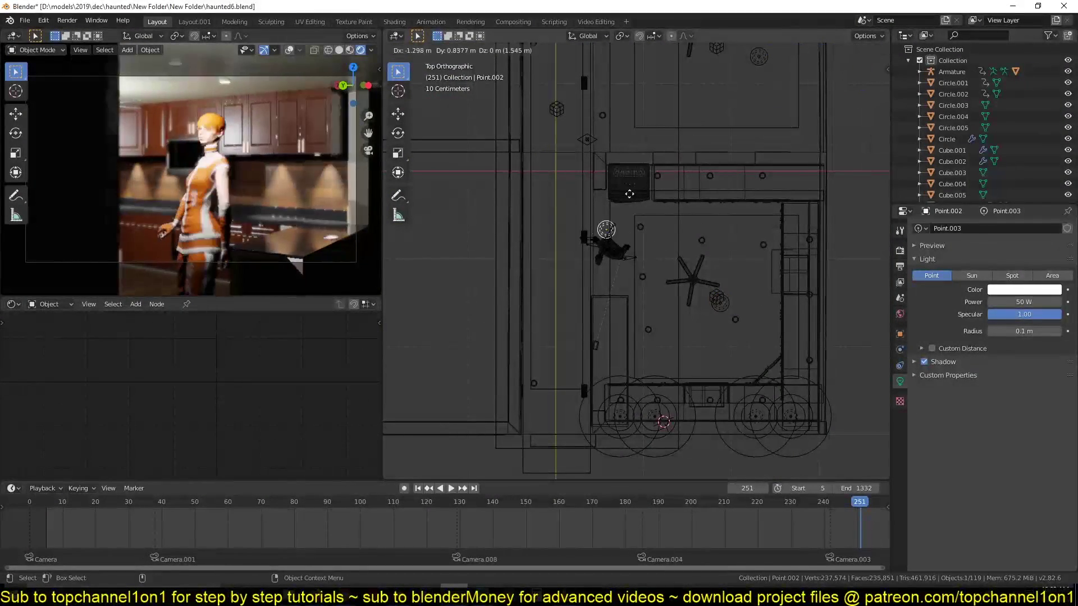
pyautogui.click(589, 183)
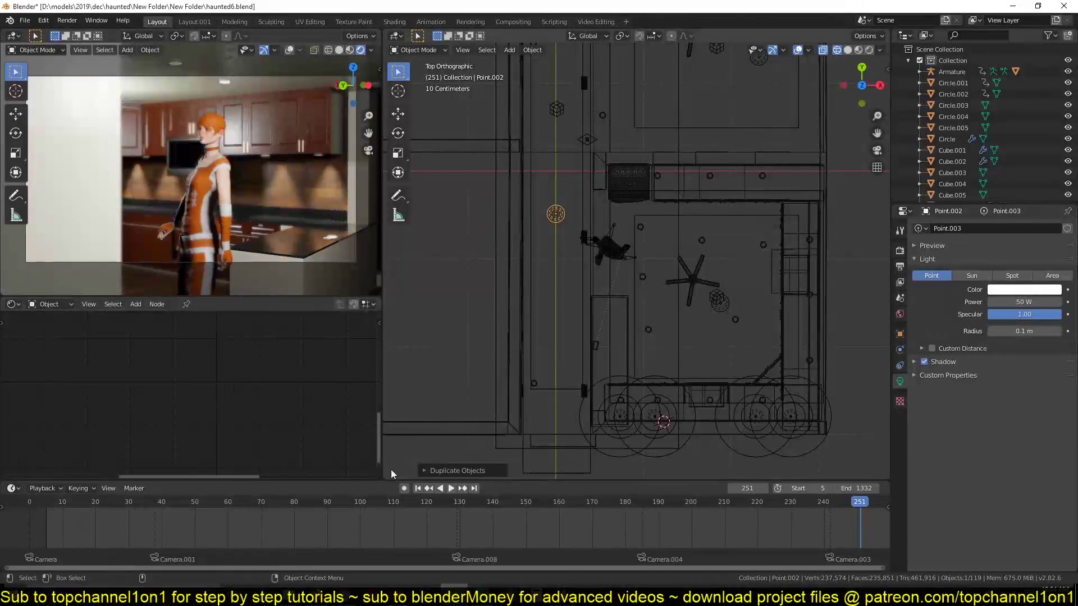
# Play and scrub the animation through the early hallway shots and frame 187 to check the hallway lighting
pyautogui.press('space')
pyautogui.rightClick(139, 520)
pyautogui.press('space')
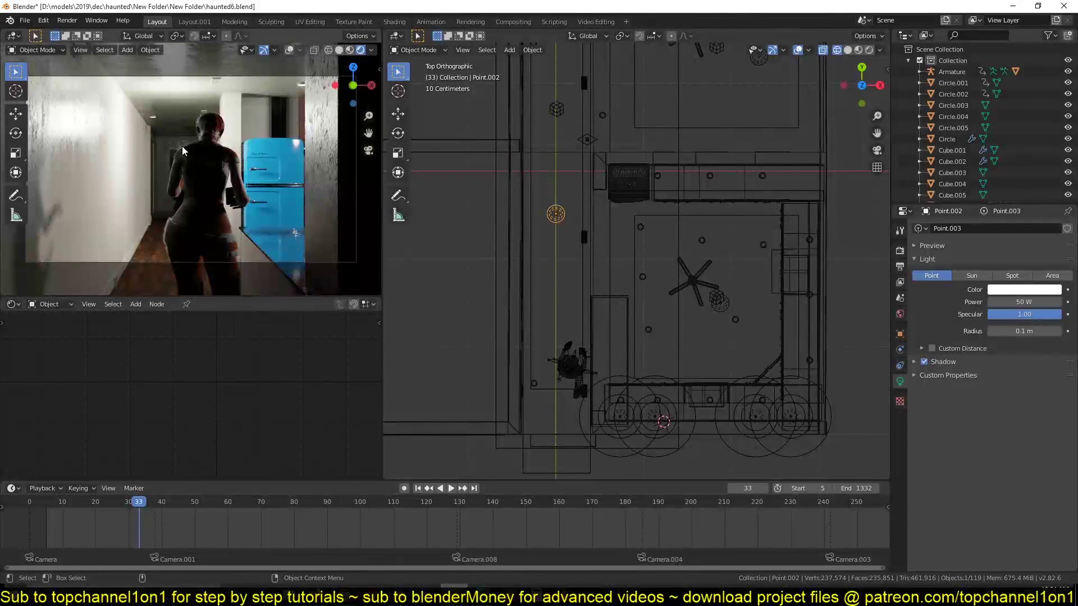
pyautogui.keyDown('shift'); pyautogui.moveTo(138, 147); pyautogui.dragTo(208, 144, button='middle'); pyautogui.keyUp('shift')
pyautogui.moveTo(123, 521)
pyautogui.mouseDown(button='right')
pyautogui.moveTo(79, 517)
pyautogui.moveTo(177, 523)
pyautogui.moveTo(143, 517)
pyautogui.mouseUp(button='right')
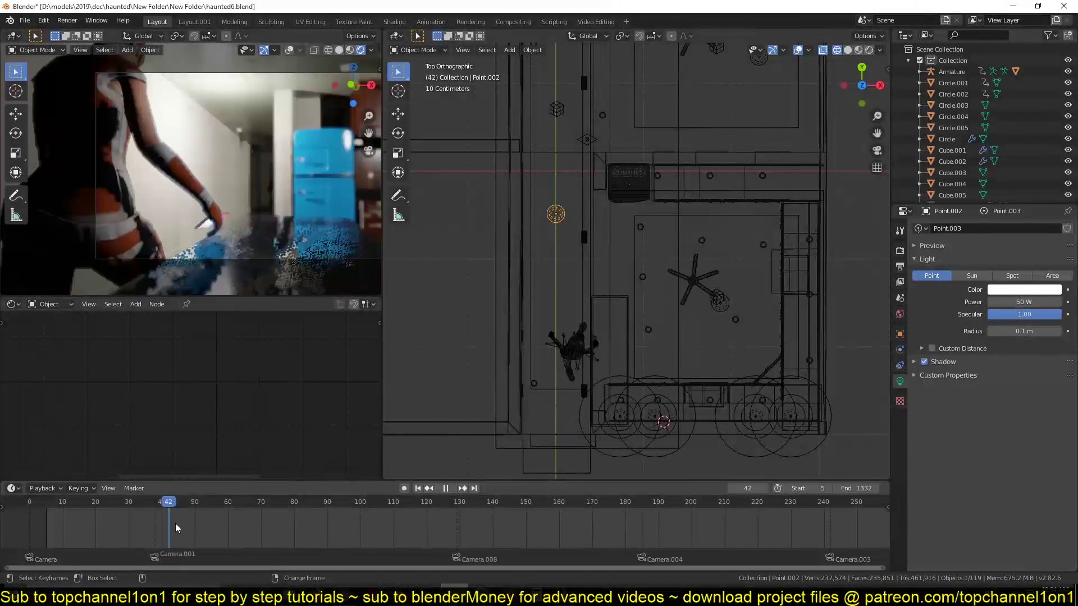
pyautogui.press('space')
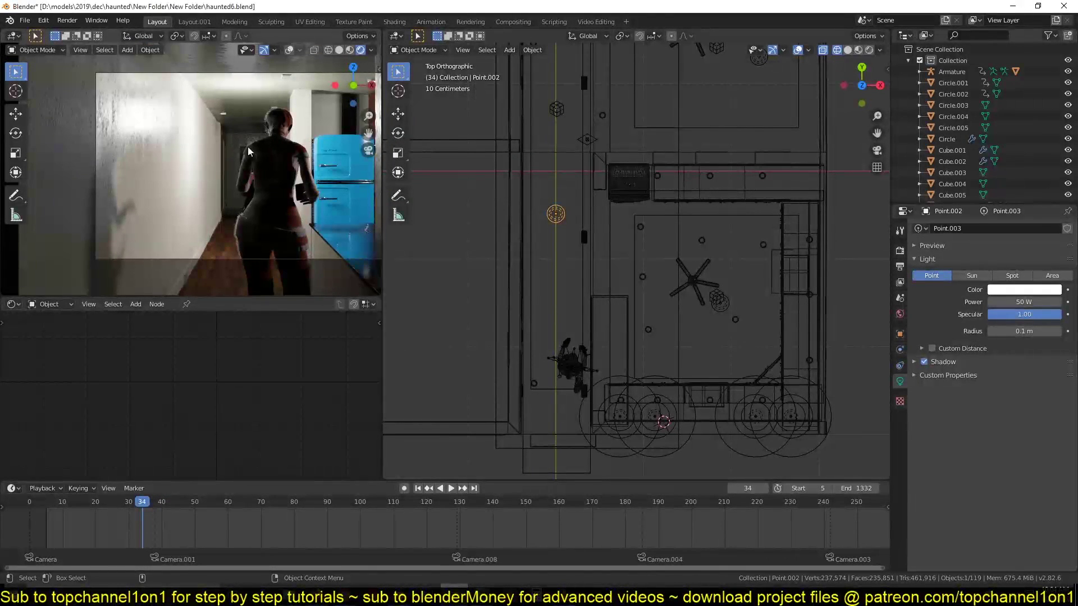
pyautogui.keyDown('shift'); pyautogui.rightClick(649, 526); pyautogui.keyUp('shift')
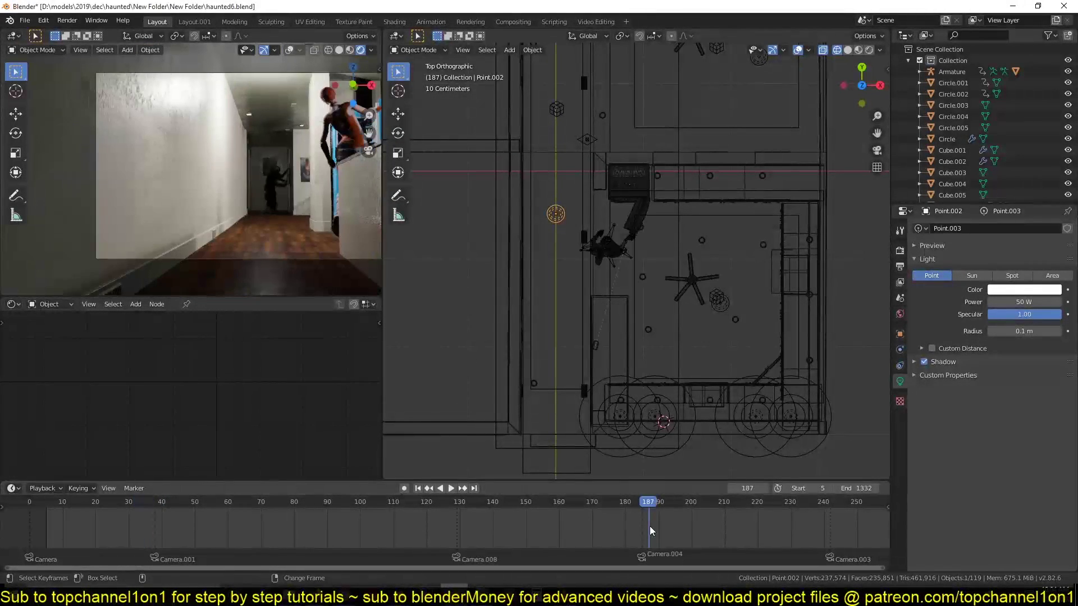
# Enable a custom distance on the hallway point light and shorten it to about 2 m
pyautogui.scroll(-2, 574, 220)
pyautogui.keyDown('shift'); pyautogui.moveTo(574, 220); pyautogui.dragTo(575, 307, button='middle'); pyautogui.keyUp('shift')
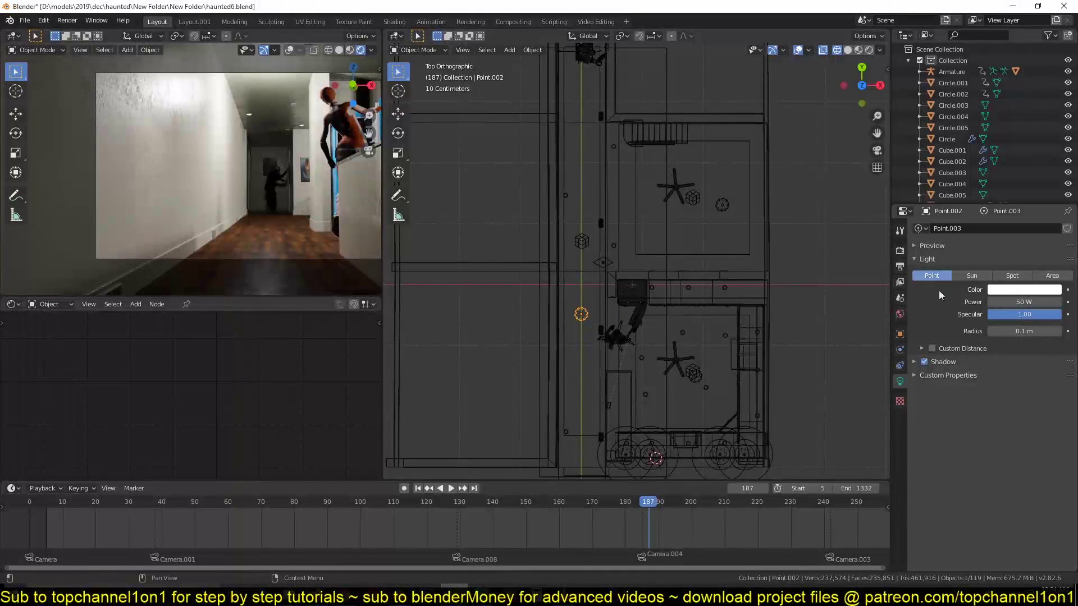
pyautogui.click(959, 349)
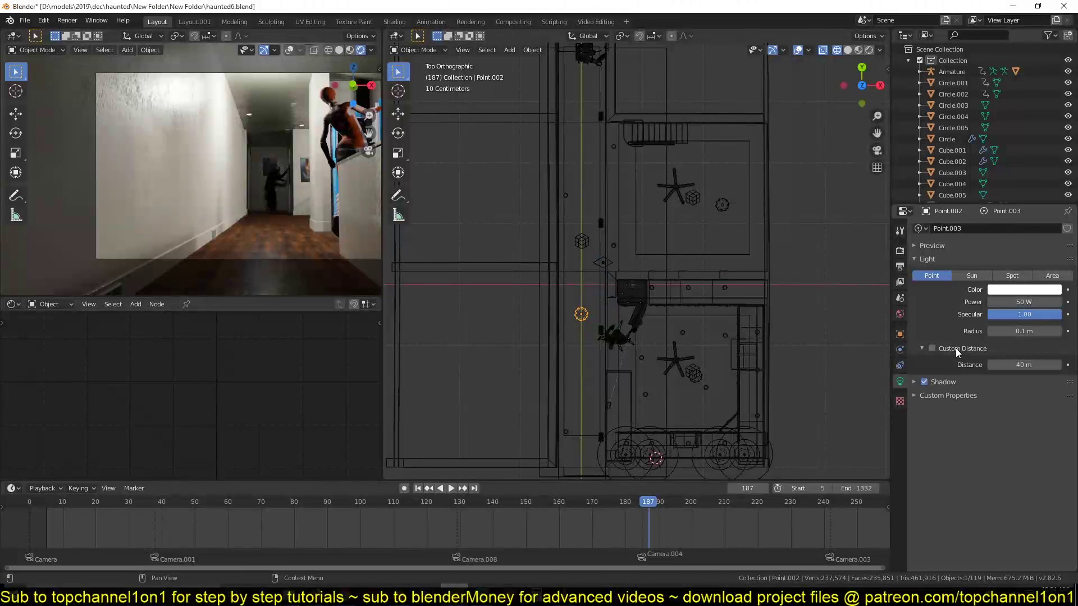
pyautogui.click(932, 348)
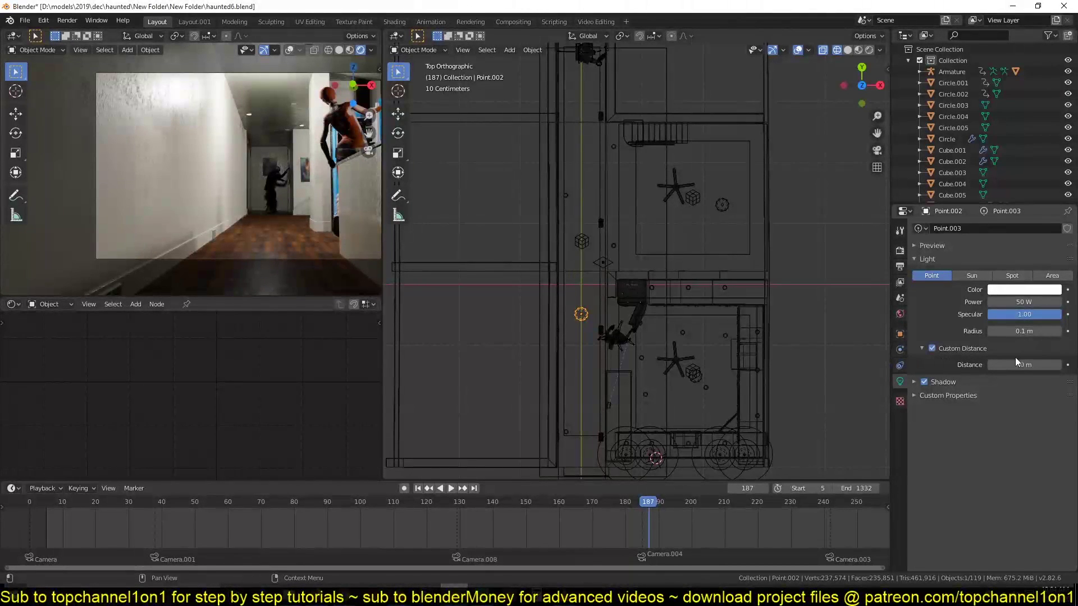
pyautogui.moveTo(1030, 364); pyautogui.dragTo(1011, 364)
pyautogui.click(1030, 364)
pyautogui.press('Return')
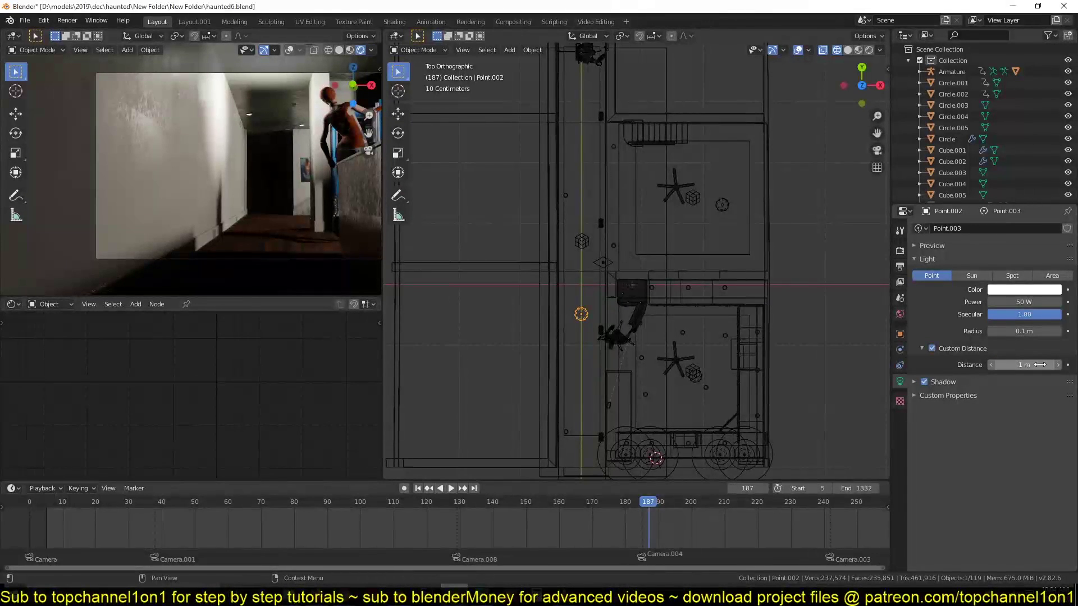
pyautogui.moveTo(1026, 364); pyautogui.dragTo(1043, 364)
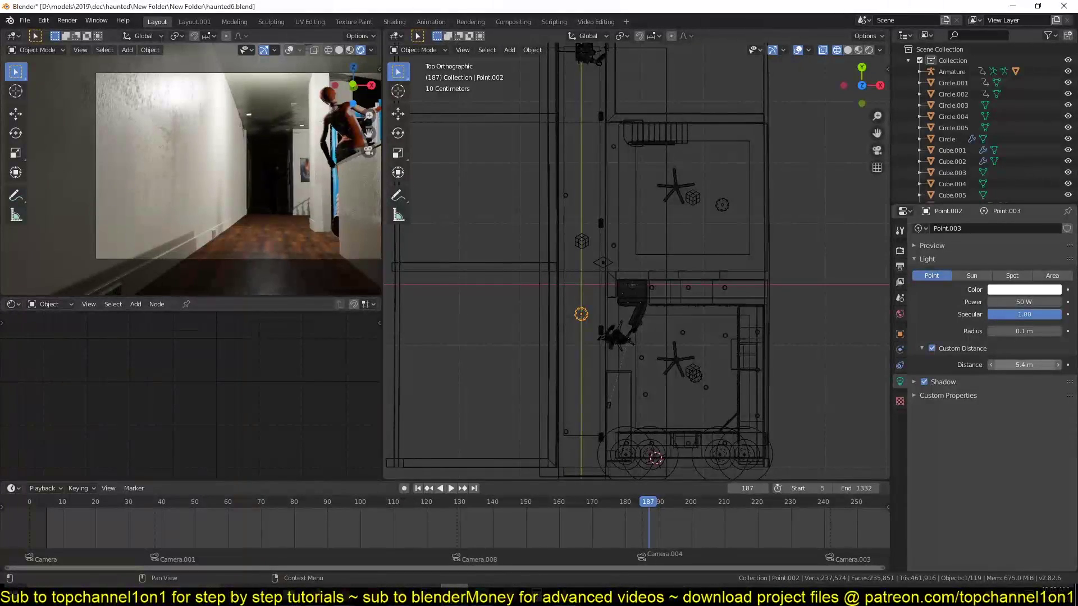
pyautogui.moveTo(1036, 365); pyautogui.dragTo(1030, 365)
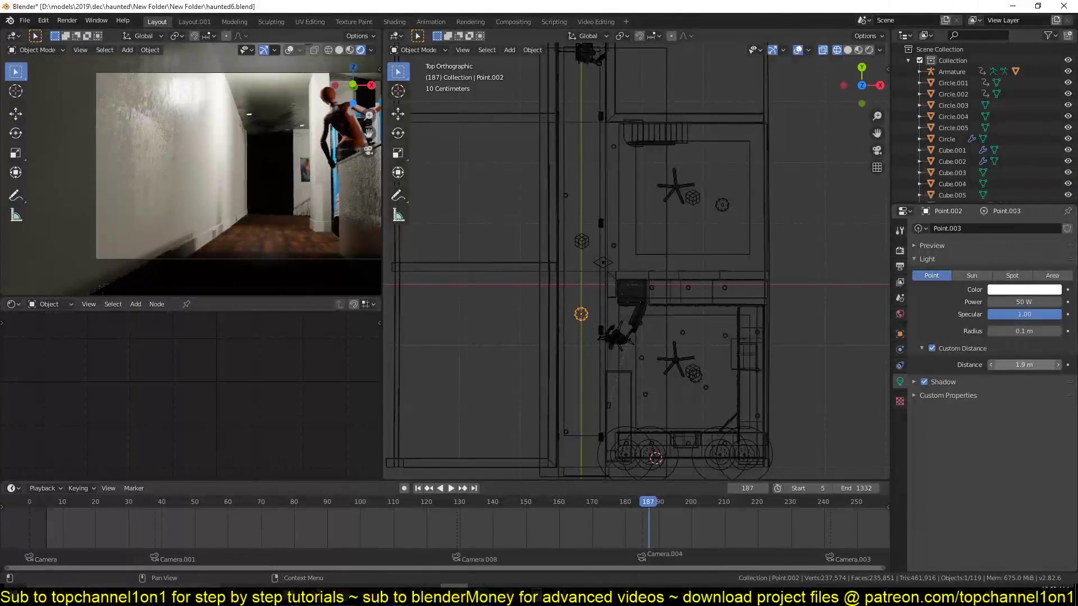
# Place a copy of the hallway point light along Y just past the character's starting position and set its power to 10 W
pyautogui.press('g')
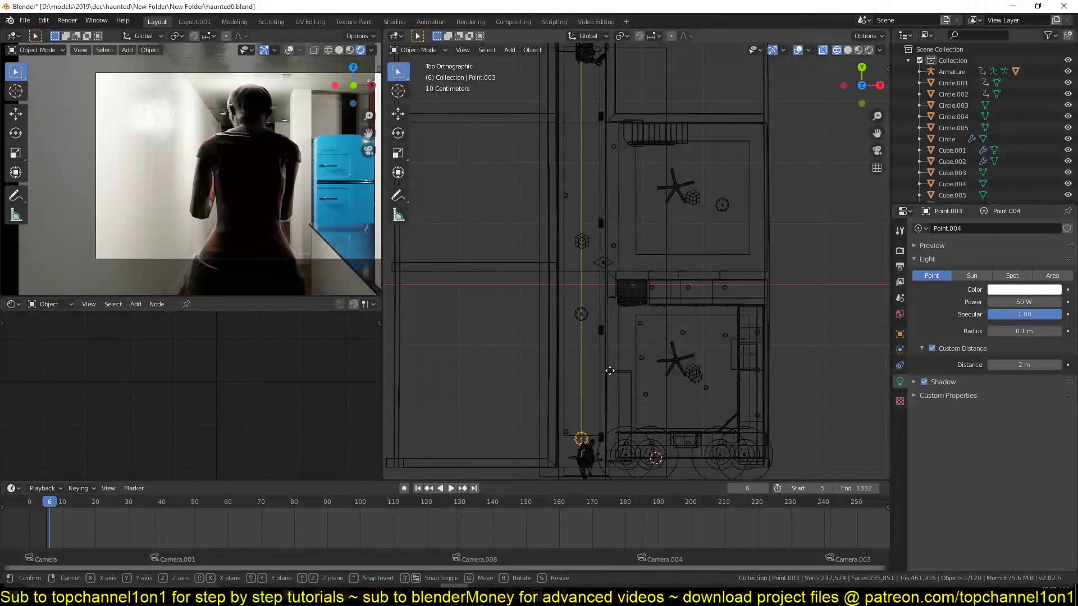
pyautogui.press('y')
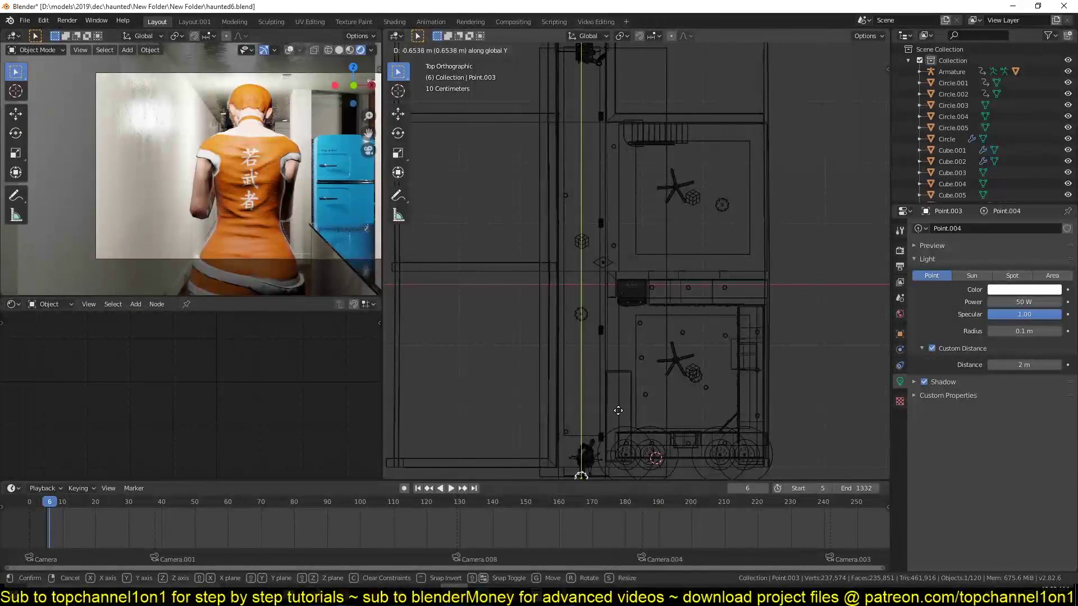
pyautogui.click(618, 410)
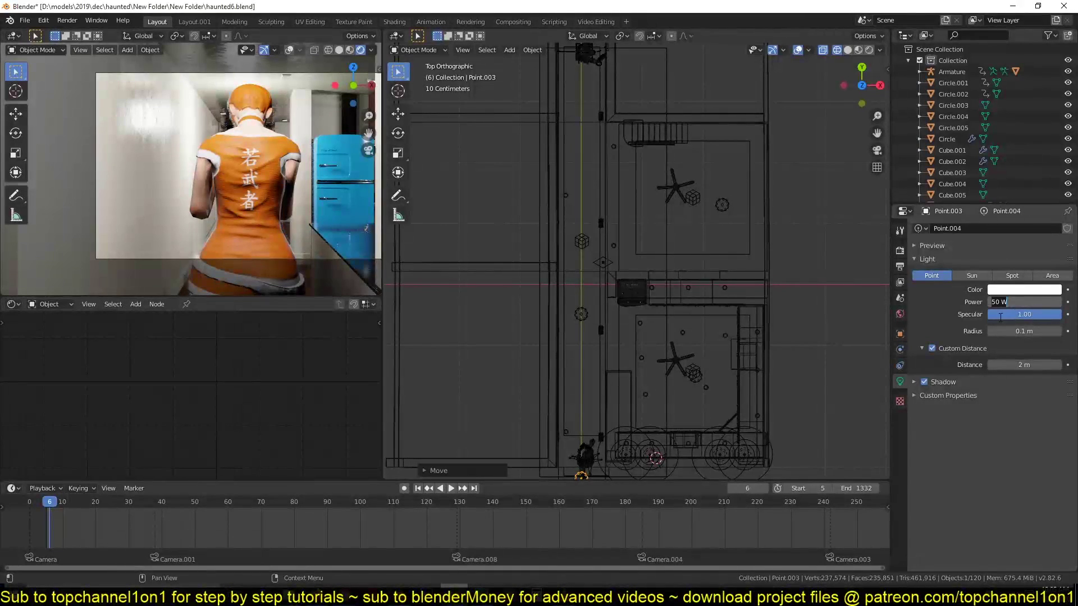
pyautogui.write('20')
pyautogui.press('Return')
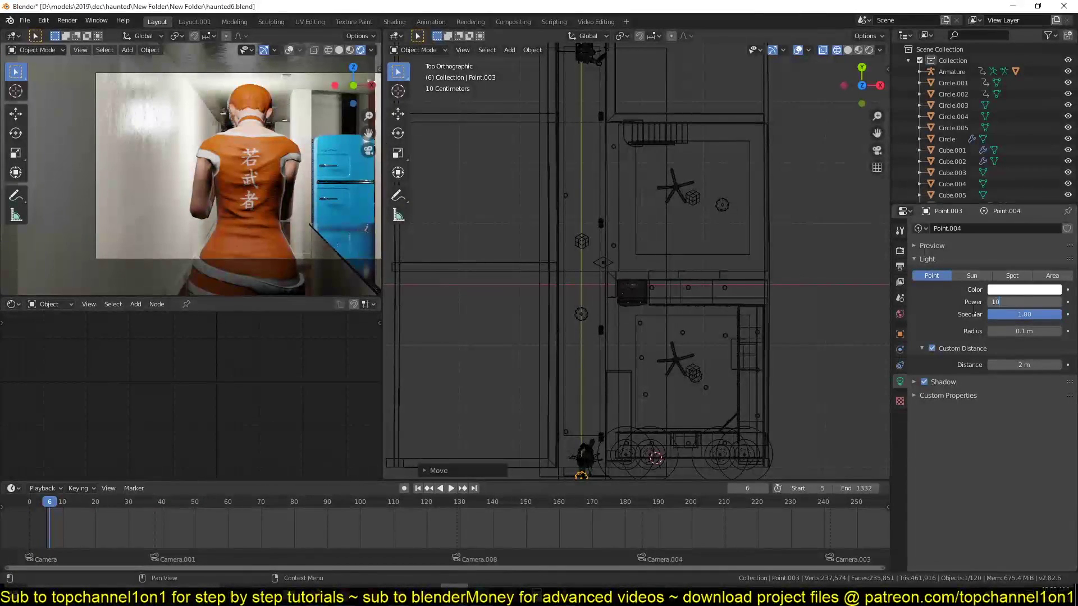
pyautogui.press('Return')
# Play and scrub the animation up to frame 153 to examine the hallway lighting on the character
pyautogui.press('space')
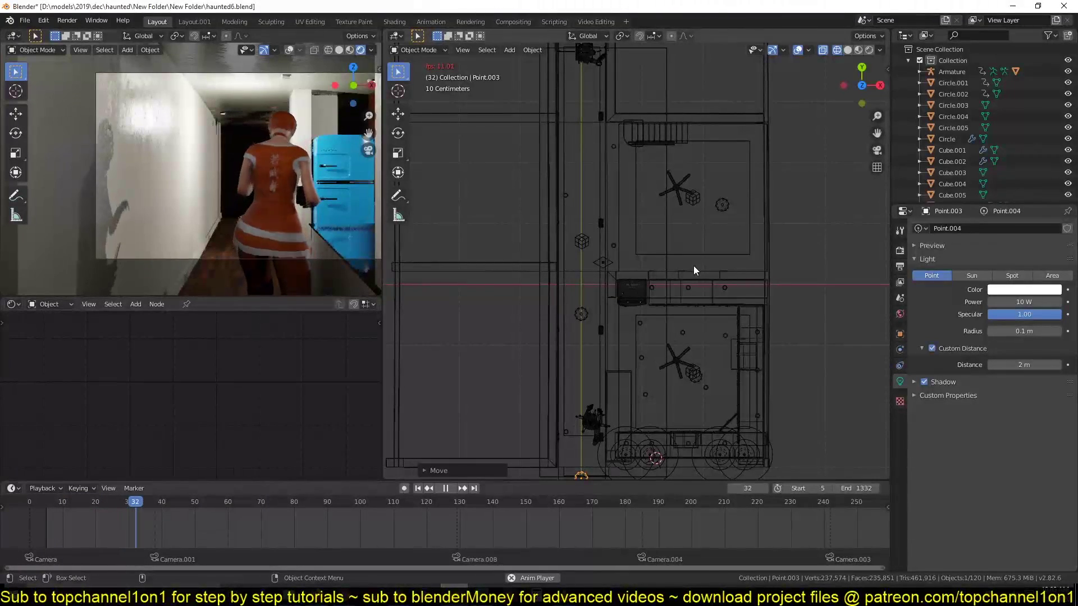
pyautogui.press('space')
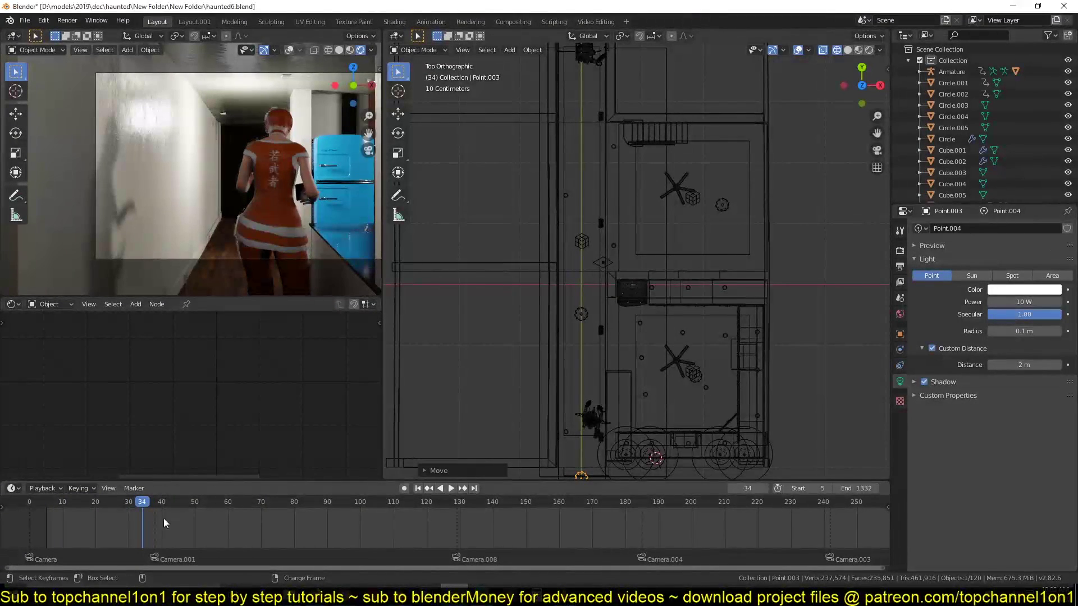
pyautogui.press('space')
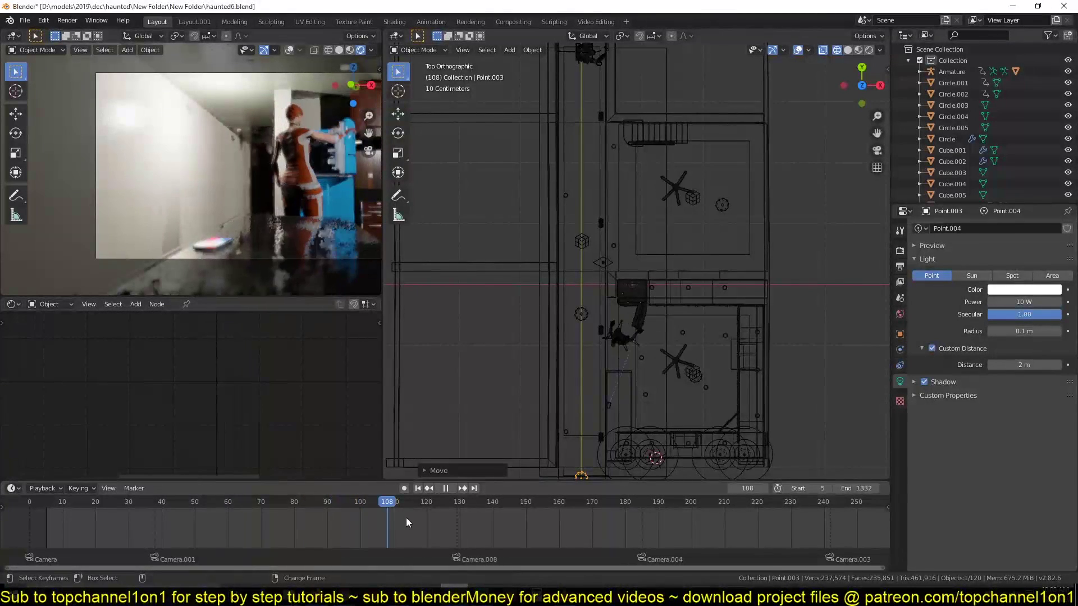
pyautogui.press('space')
pyautogui.moveTo(494, 513); pyautogui.dragTo(534, 510)
pyautogui.keyDown('shift'); pyautogui.moveTo(209, 144); pyautogui.dragTo(222, 119, button='middle'); pyautogui.keyUp('shift')
# Add an irradiance volume light probe and move it over the hallway beside the refrigerator
pyautogui.scroll(-4, 842, 240)
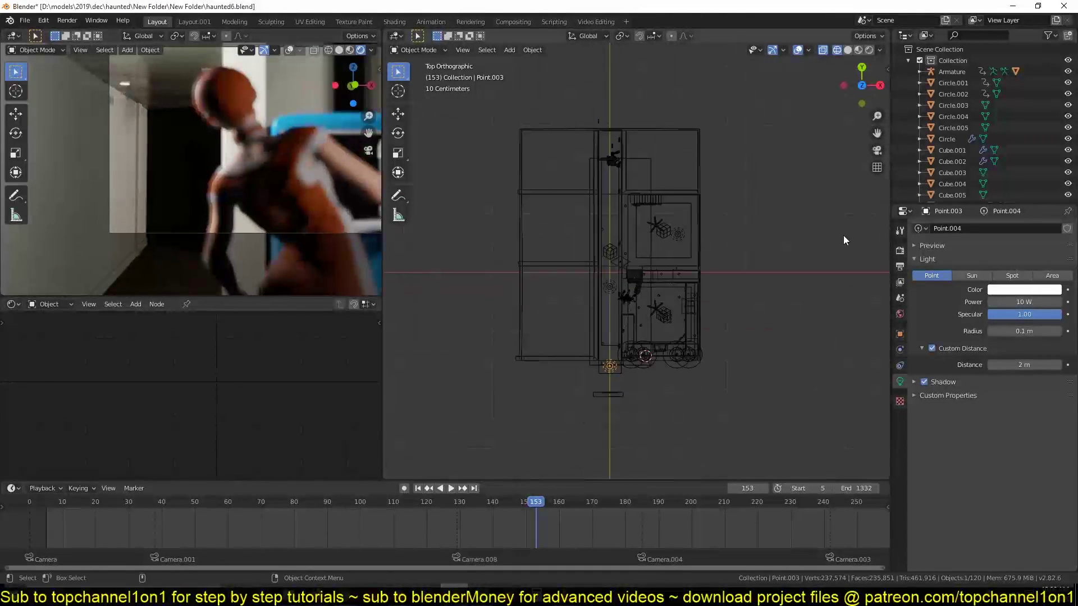
pyautogui.scroll(4, 752, 248)
pyautogui.keyDown('shift'); pyautogui.scroll(-2, 750, 248); pyautogui.keyUp('shift')
pyautogui.hotkey('shift', 'a')
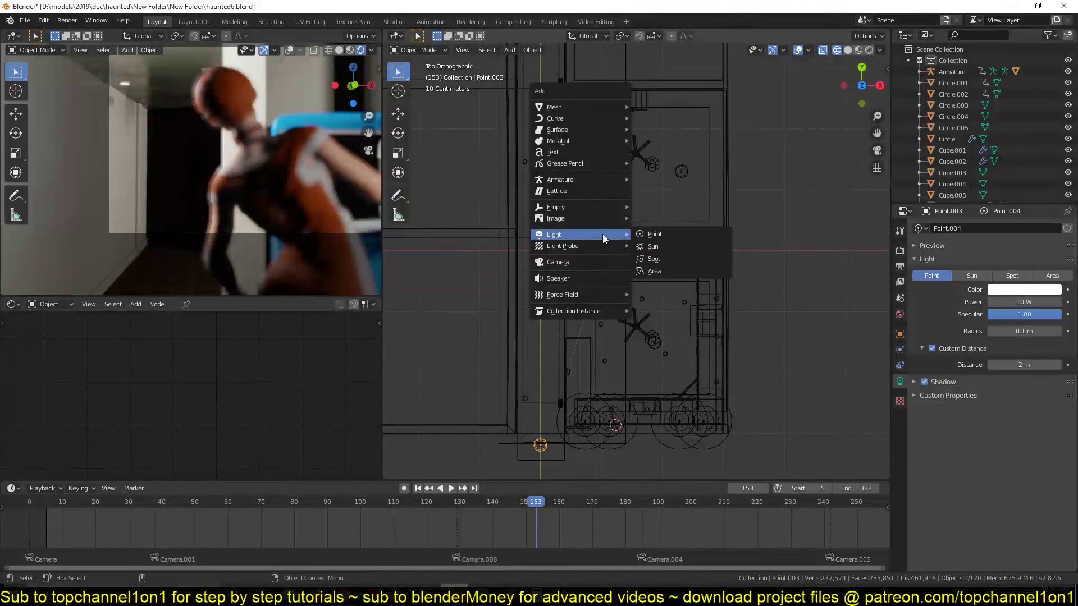
pyautogui.moveTo(596, 245)
pyautogui.click(678, 270)
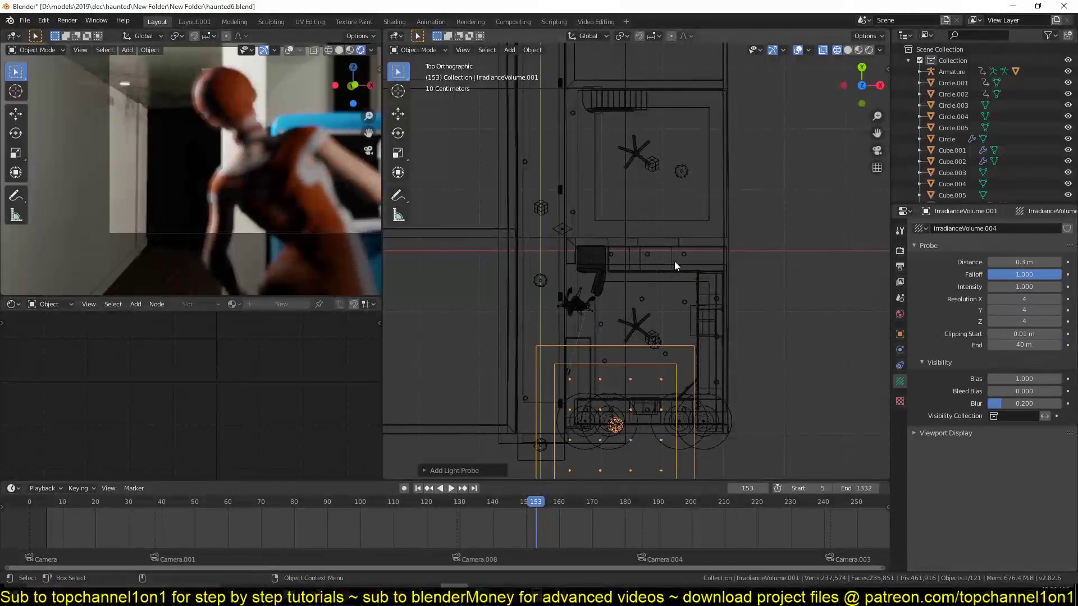
pyautogui.keyDown('shift'); pyautogui.moveTo(674, 261); pyautogui.dragTo(663, 238, button='middle'); pyautogui.keyUp('shift')
pyautogui.press('g')
pyautogui.click(668, 147)
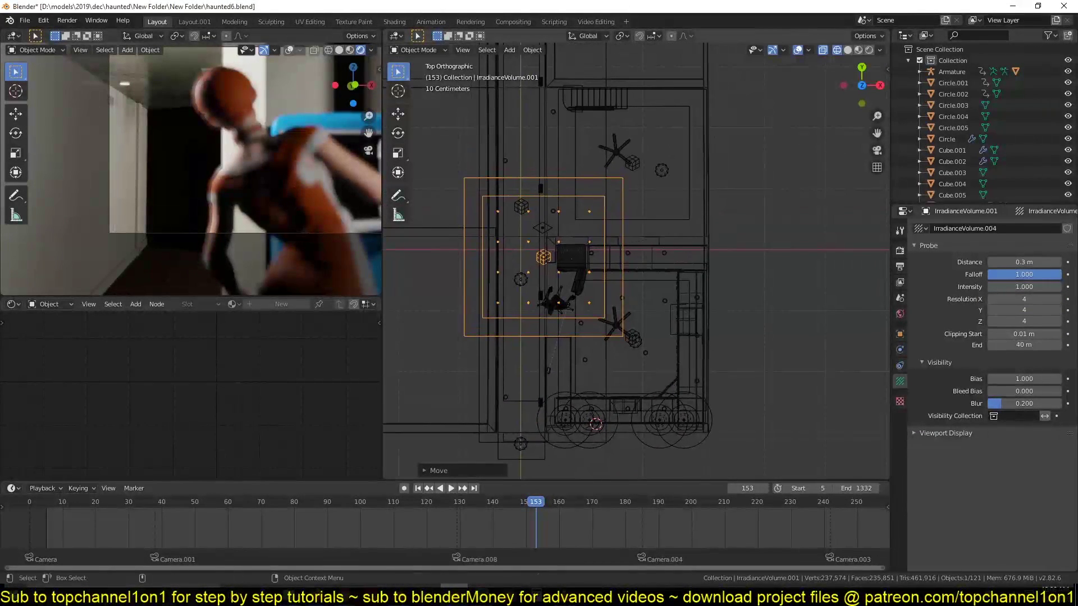
# Narrow the irradiance volume along X, centre it on the hallway, and stretch it along Y to follow the corridor
pyautogui.press('s')
pyautogui.press('x')
pyautogui.click(559, 302)
pyautogui.press('g')
pyautogui.click(554, 254)
pyautogui.press('s')
pyautogui.press('y')
pyautogui.click(583, 417)
pyautogui.scroll(-3, 578, 263)
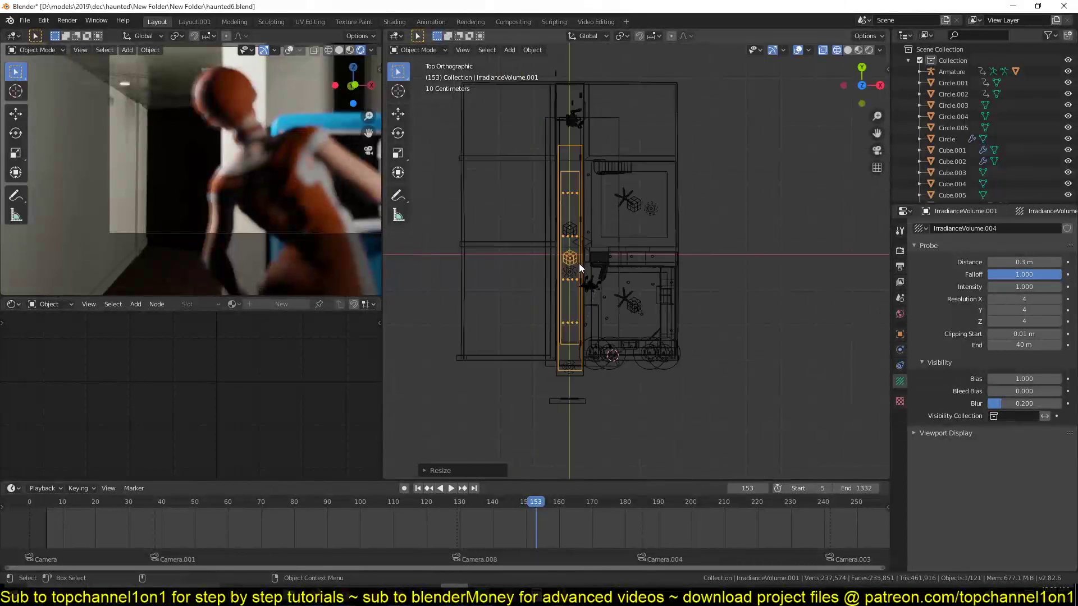
# Move the irradiance volume along Y to the hallway's far end and widen it slightly along X to fit the walls
pyautogui.keyDown('shift'); pyautogui.moveTo(579, 263); pyautogui.dragTo(579, 298, button='middle'); pyautogui.keyUp('shift')
pyautogui.scroll(1, 579, 298)
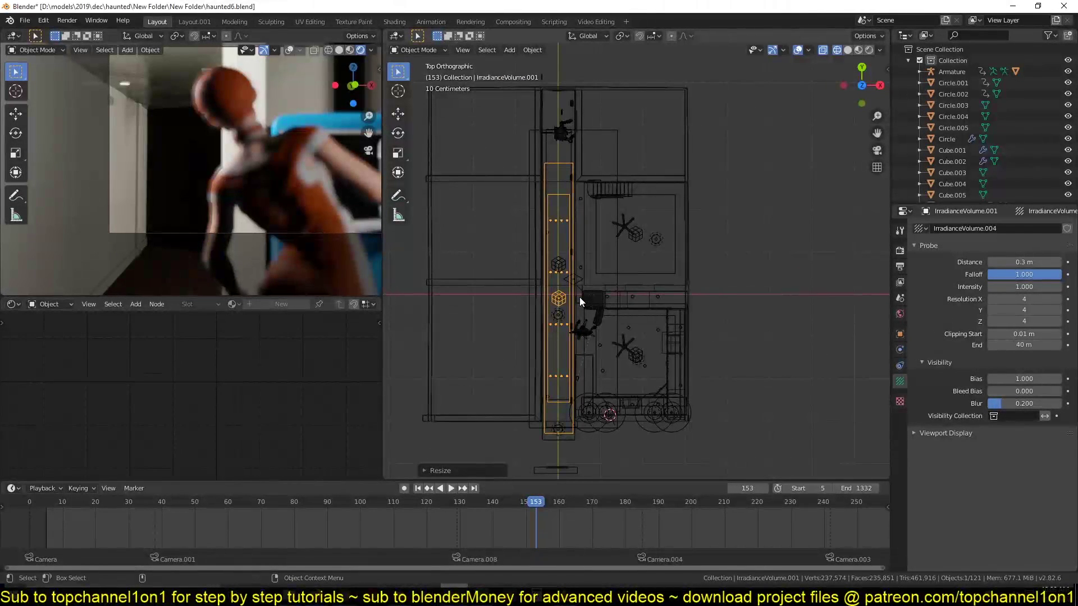
pyautogui.click(609, 127)
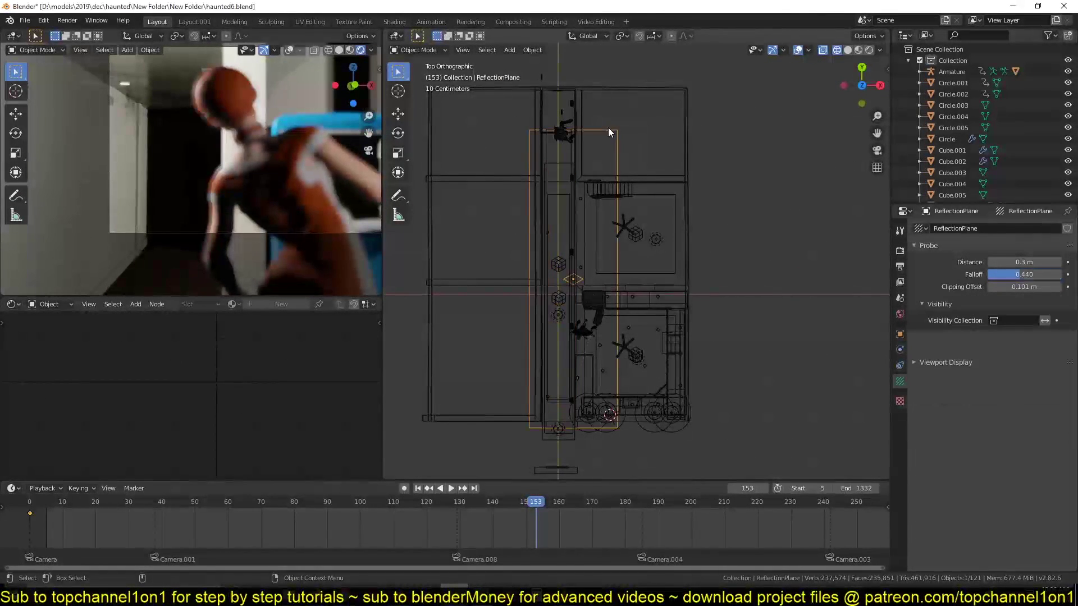
pyautogui.click(565, 198)
pyautogui.press('g')
pyautogui.press('y')
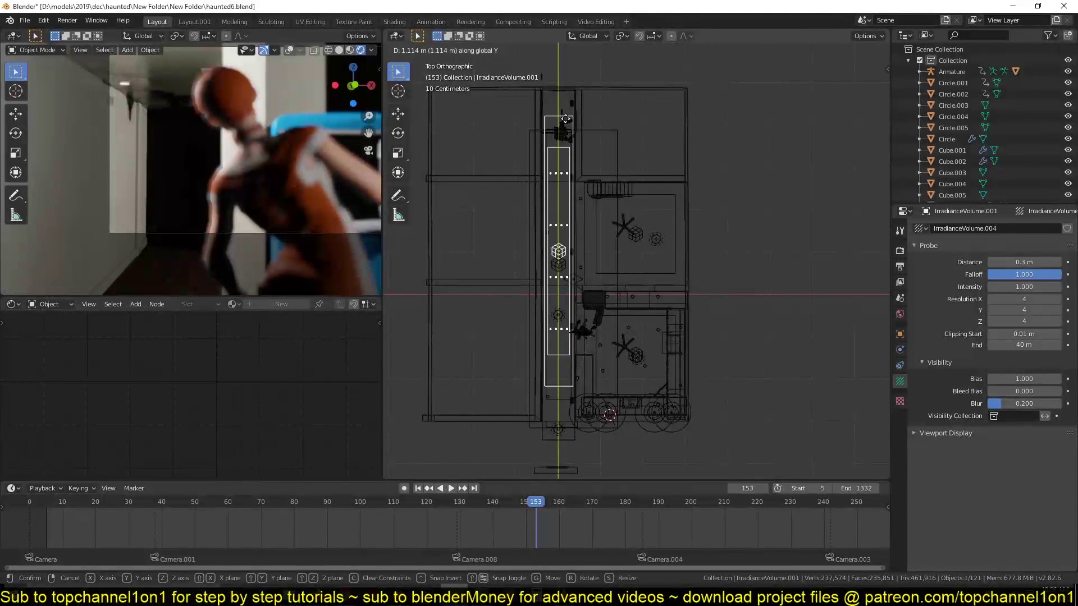
pyautogui.click(570, 116)
pyautogui.press('s')
pyautogui.press('x')
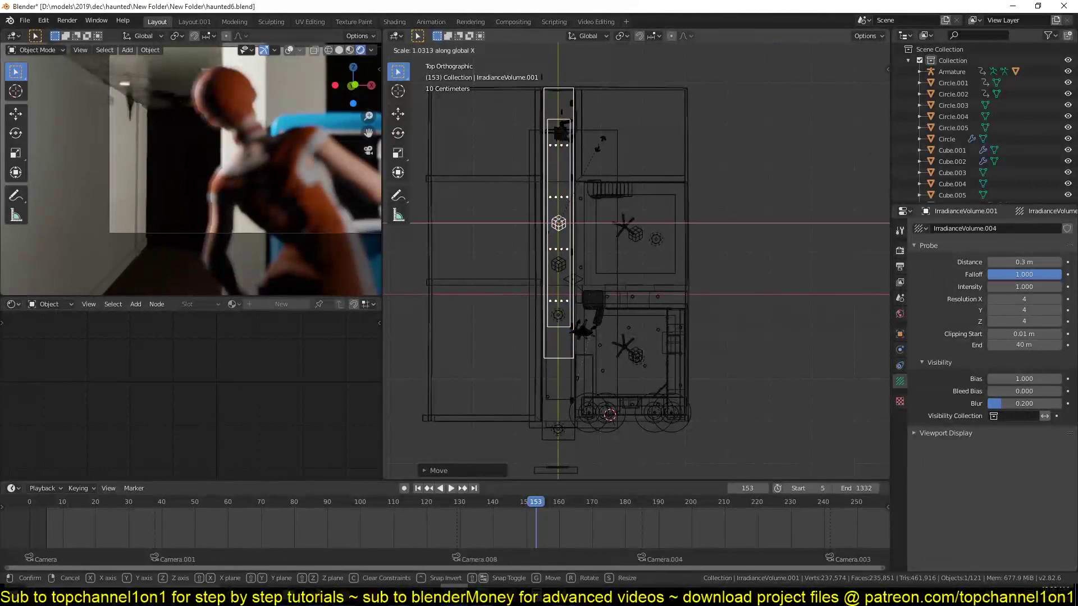
pyautogui.click(605, 150)
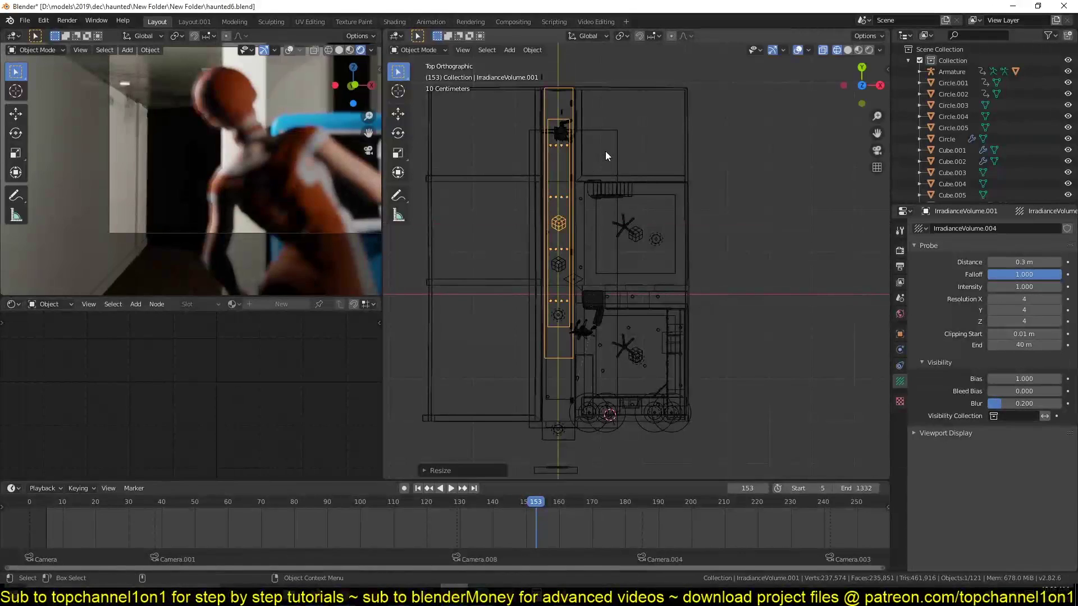
# Scale the irradiance volume down along Z in the front view to fit the hallway's height
pyautogui.press('KP_1')
pyautogui.press('KP_1')
pyautogui.scroll(5, 605, 170)
pyautogui.keyDown('ctrl'); pyautogui.scroll(1, 514, 218); pyautogui.keyUp('ctrl')
pyautogui.press('s')
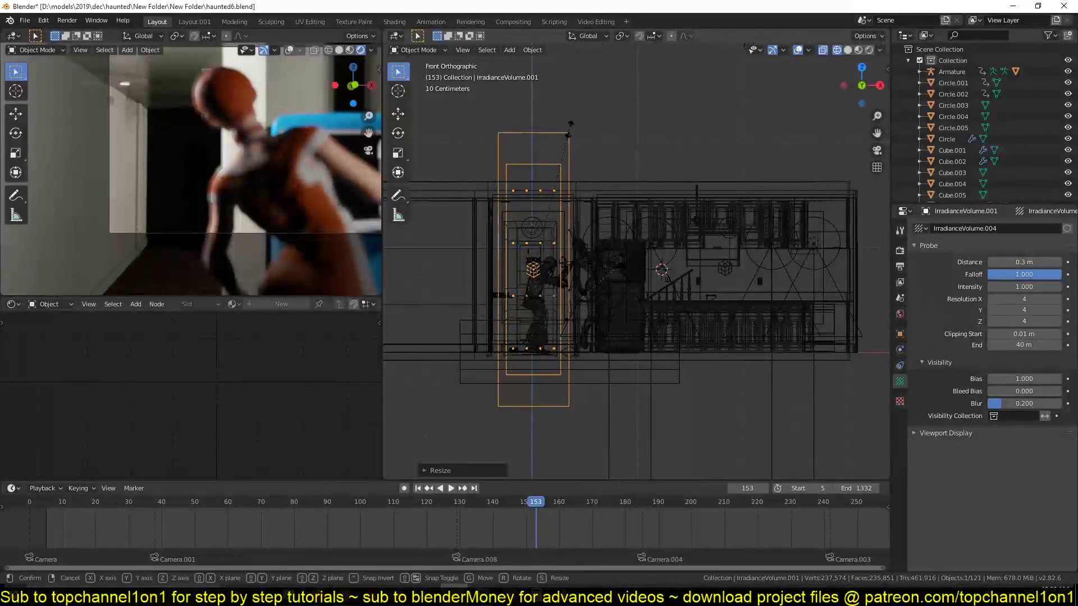
pyautogui.press('z')
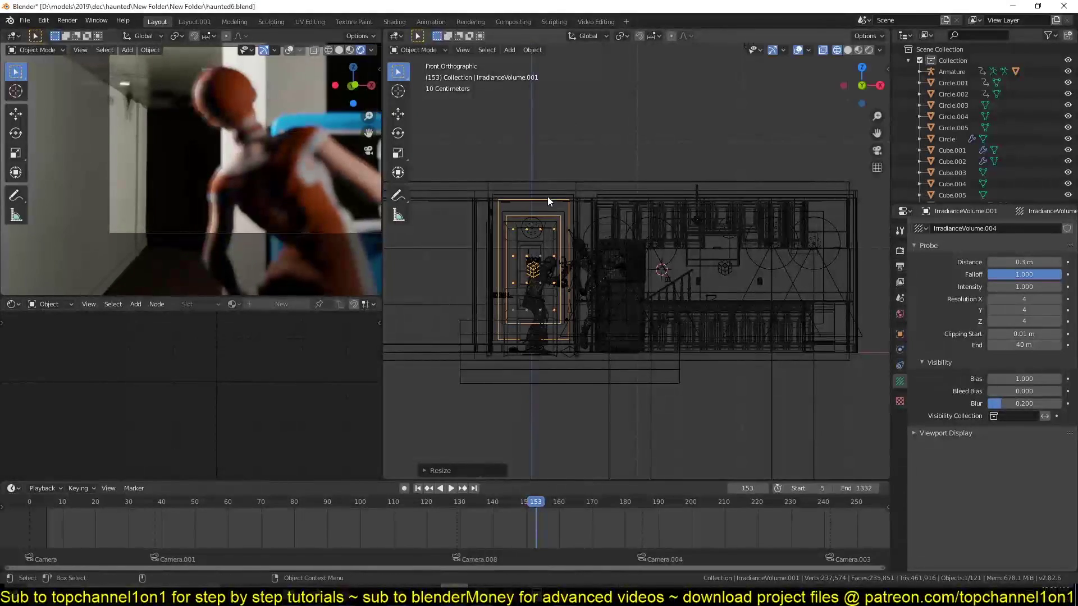
pyautogui.click(547, 196)
pyautogui.moveTo(547, 197); pyautogui.dragTo(590, 275, button='middle')
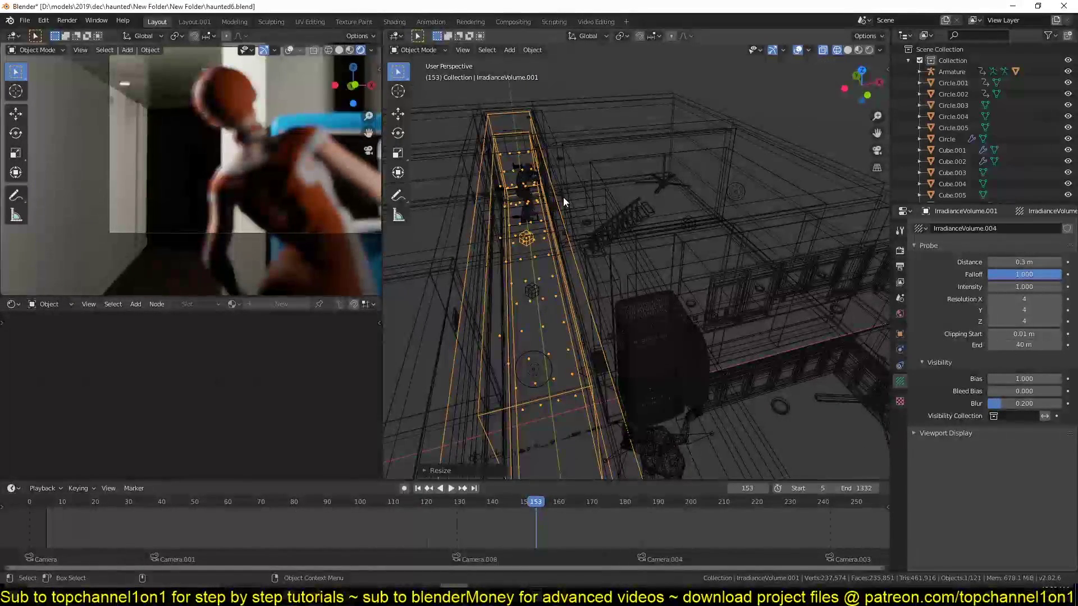
# Move the irradiance volume slightly along X in the top view to centre it between the hallway walls
pyautogui.press('KP_7')
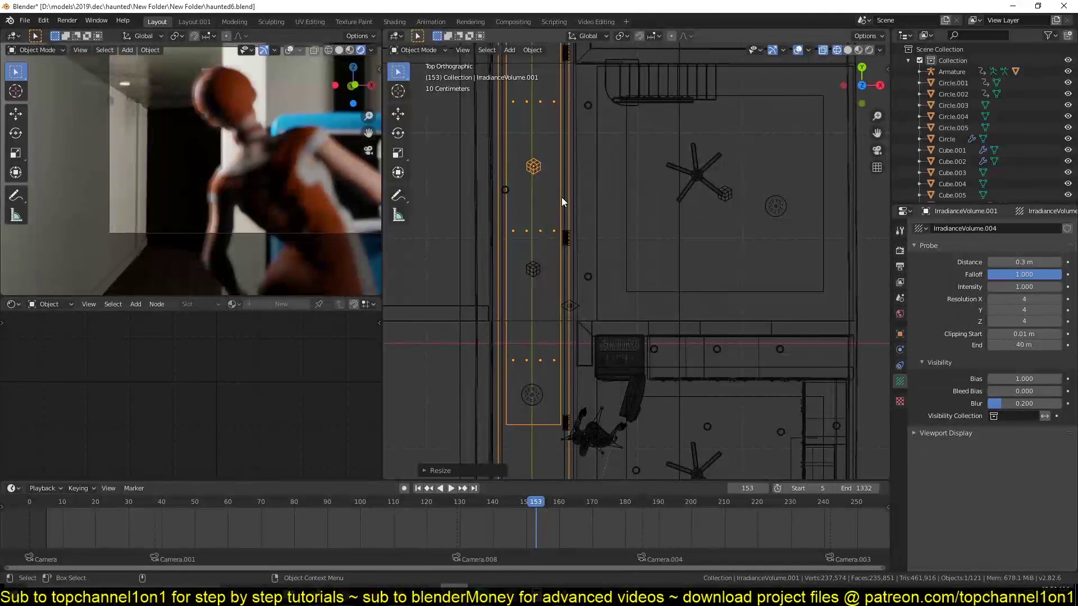
pyautogui.keyDown('shift'); pyautogui.moveTo(560, 201); pyautogui.dragTo(568, 251, button='middle'); pyautogui.keyUp('shift')
pyautogui.keyDown('shift'); pyautogui.moveTo(579, 107); pyautogui.dragTo(567, 268, button='middle'); pyautogui.keyUp('shift')
pyautogui.keyDown('shift'); pyautogui.moveTo(573, 217); pyautogui.dragTo(581, 266, button='middle'); pyautogui.keyUp('shift')
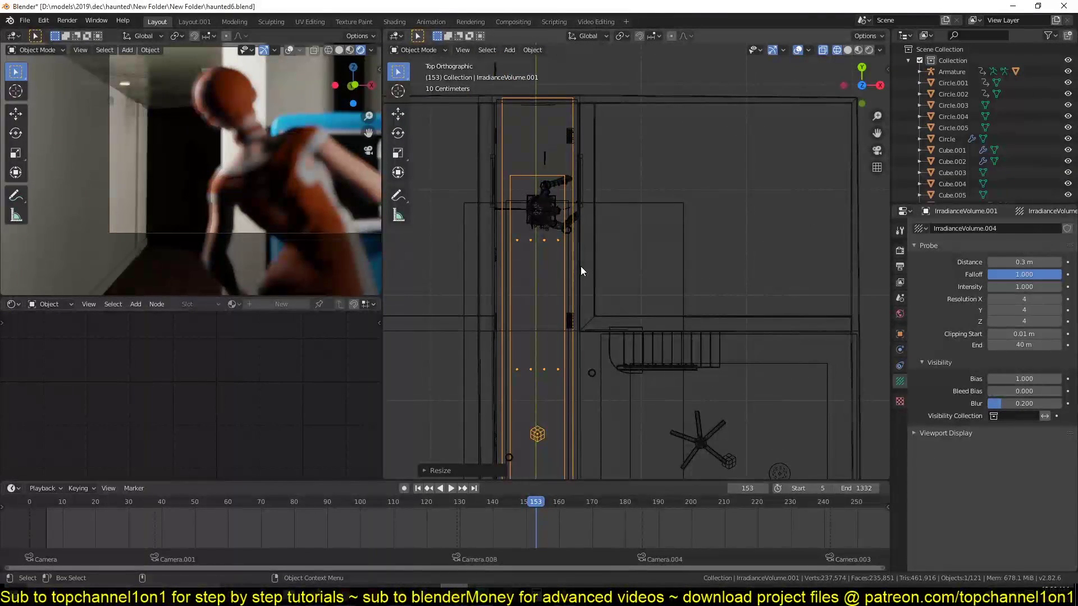
pyautogui.press('g')
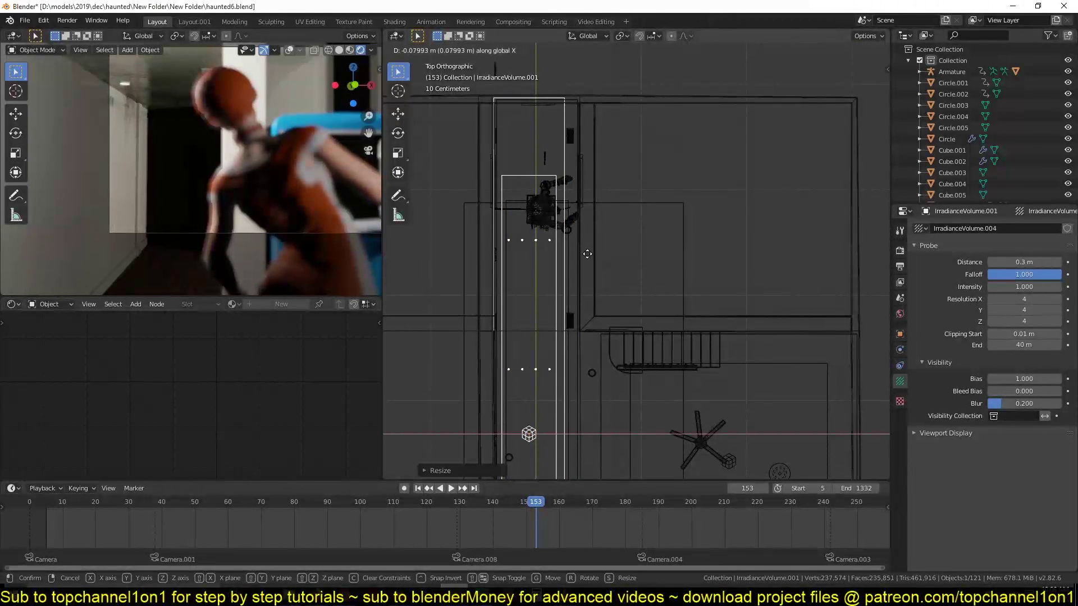
pyautogui.click(594, 259)
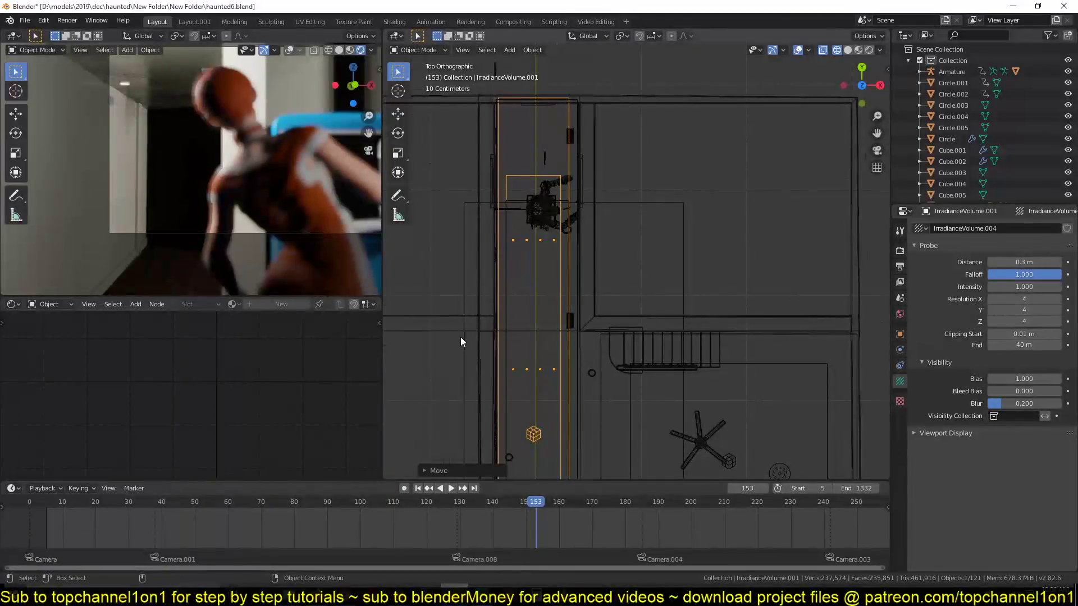
# Display the hallway view in solid shading and bake the scene's indirect lighting
pyautogui.moveTo(461, 341); pyautogui.dragTo(483, 213, button='middle')
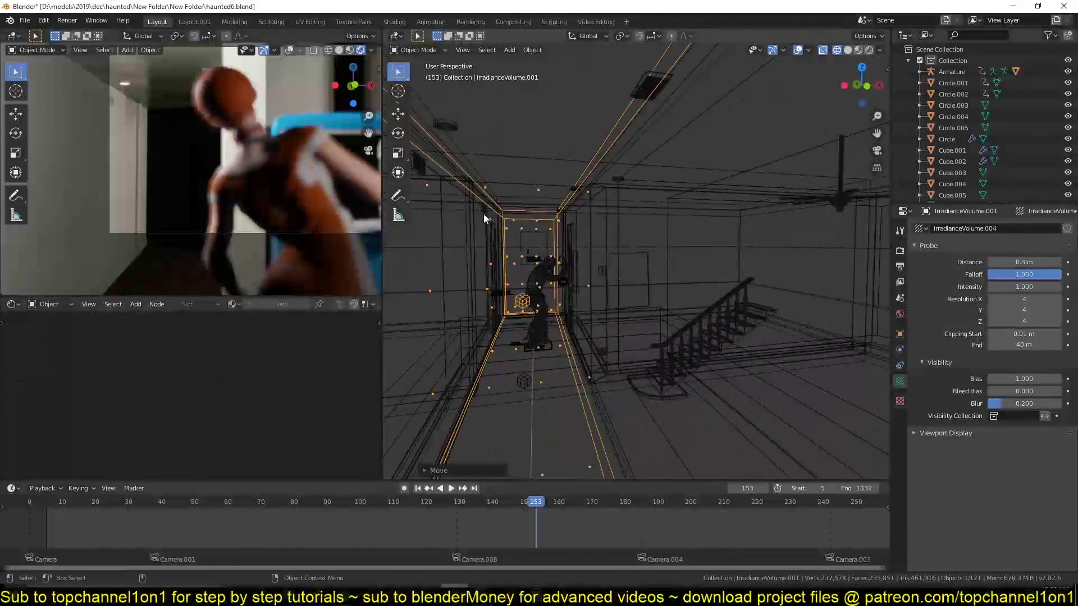
pyautogui.press('z')
pyautogui.click(561, 216)
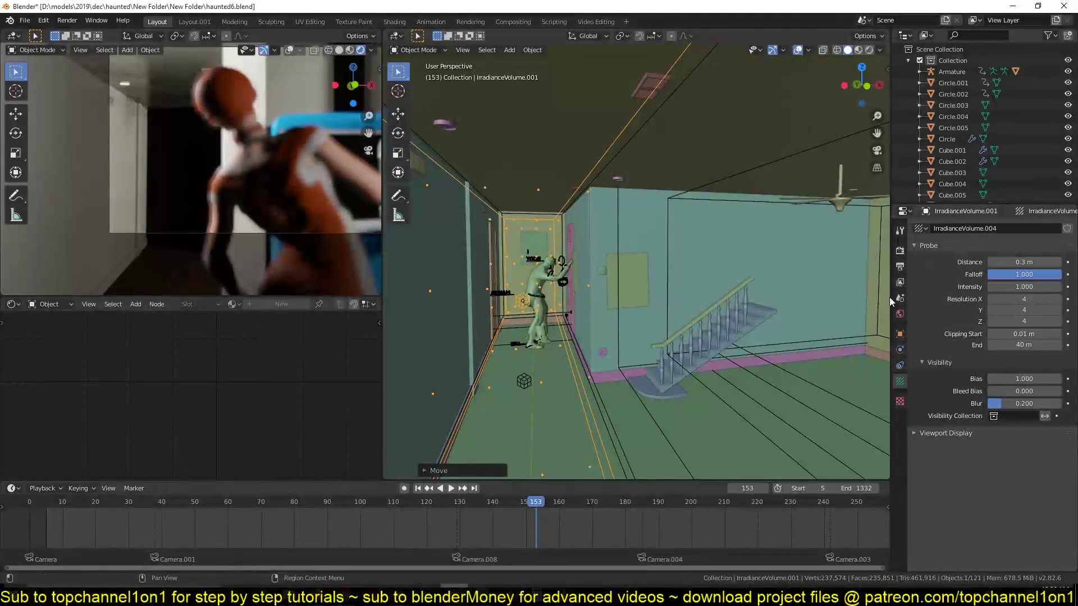
pyautogui.click(900, 251)
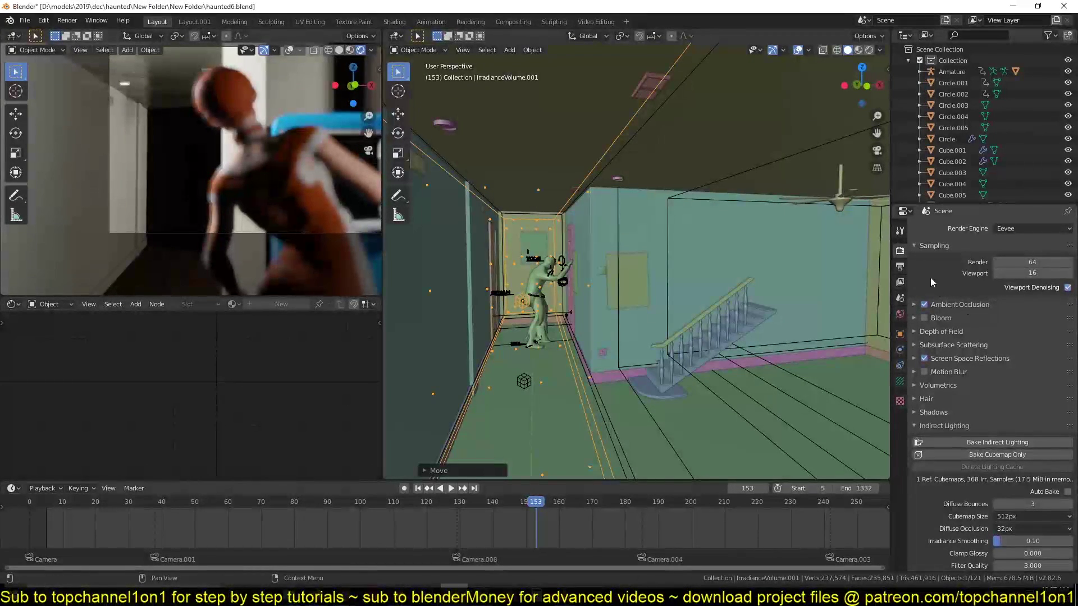
pyautogui.click(1010, 442)
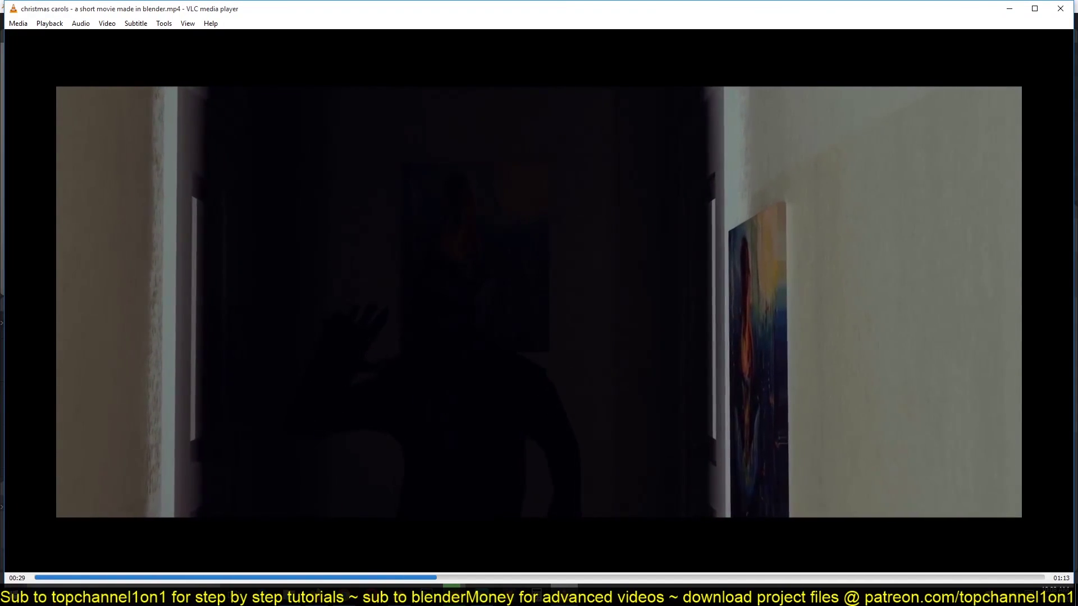
# Review the short movie in VLC from the dark hallway shot to the kitchen shot, and switch back to the Blender hallway scene
pyautogui.press('space')
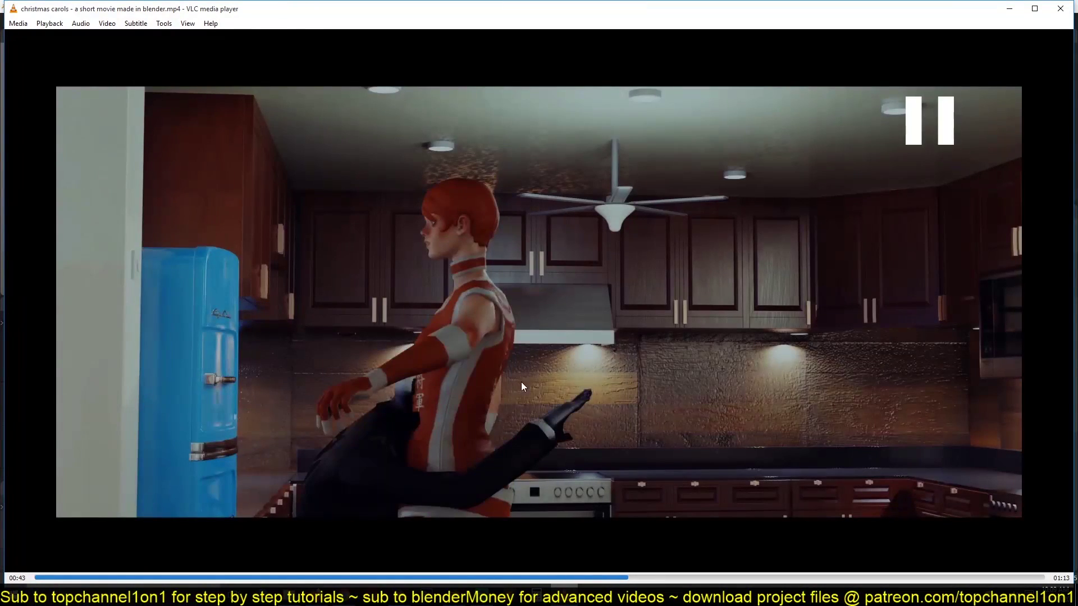
pyautogui.click(442, 415)
pyautogui.click(442, 415)
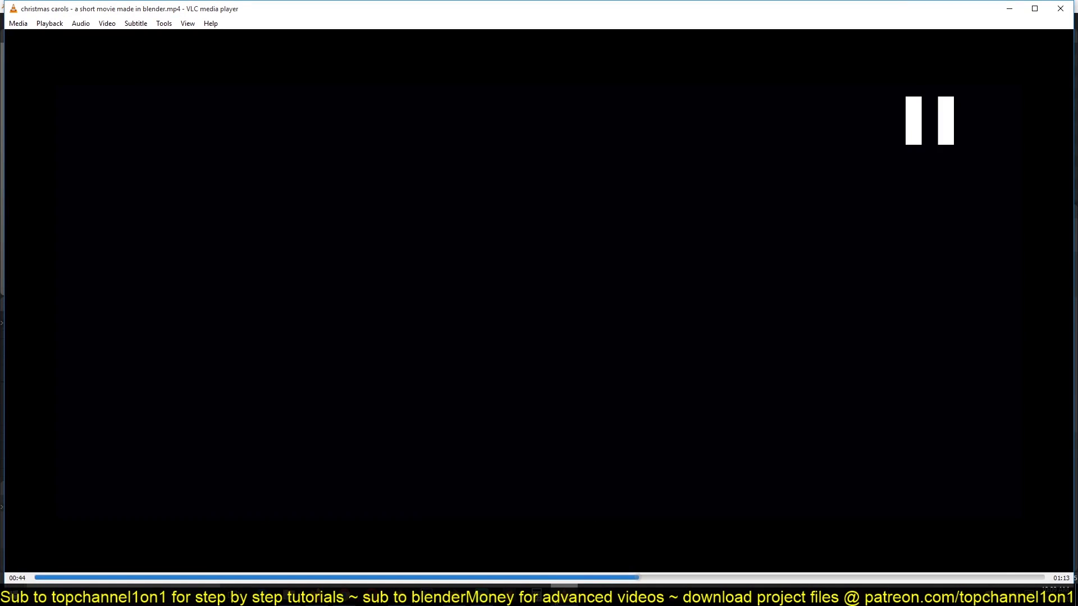
pyautogui.moveTo(575, 586); pyautogui.dragTo(529, 585)
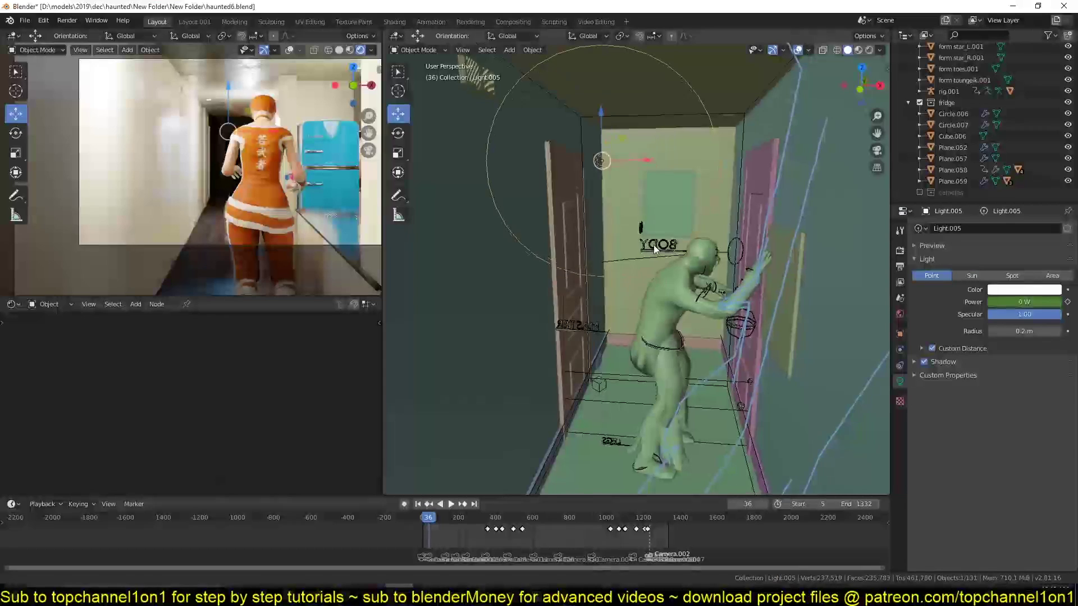
pyautogui.scroll(-4, 654, 245)
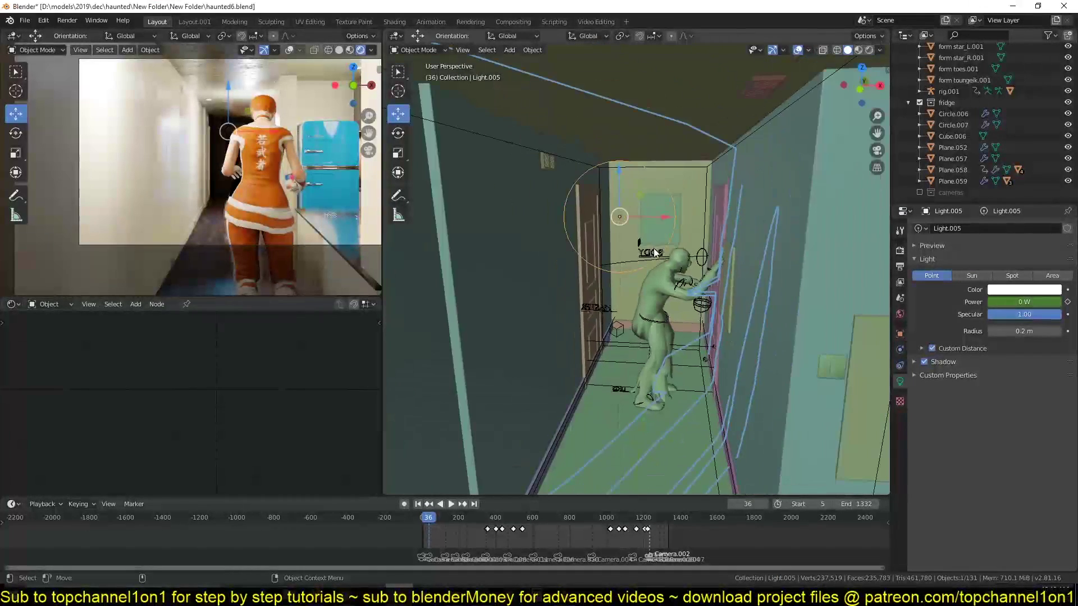